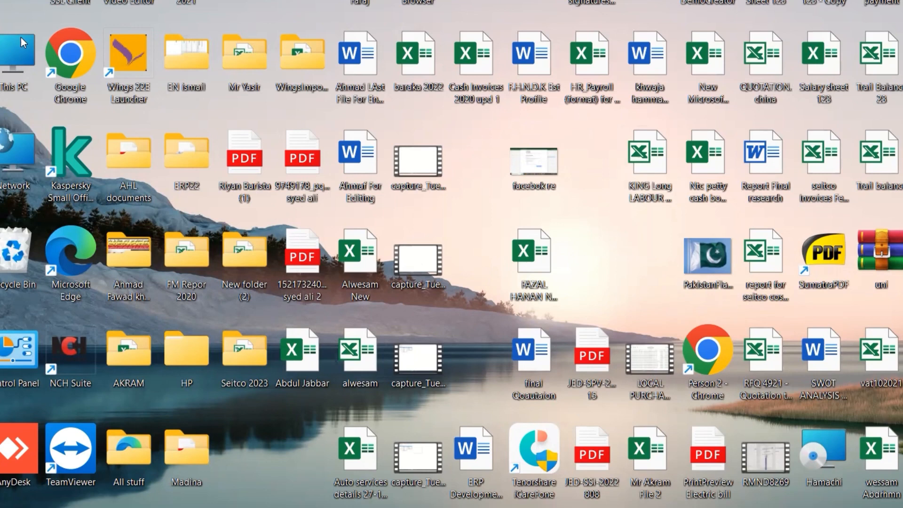
# In Chrome, search Google for 'immi account' and open the Immi Account - Department of Home Affairs result.
pyautogui.doubleClick(66, 54)
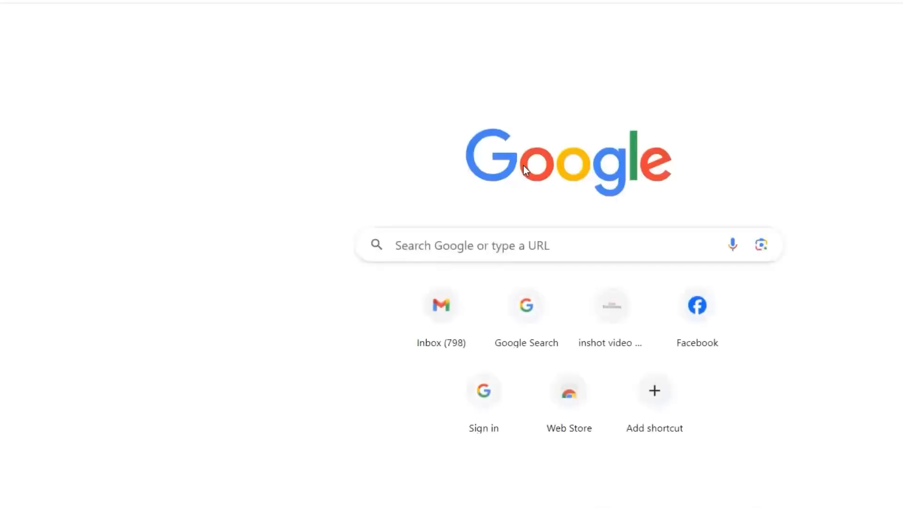
pyautogui.click(477, 241)
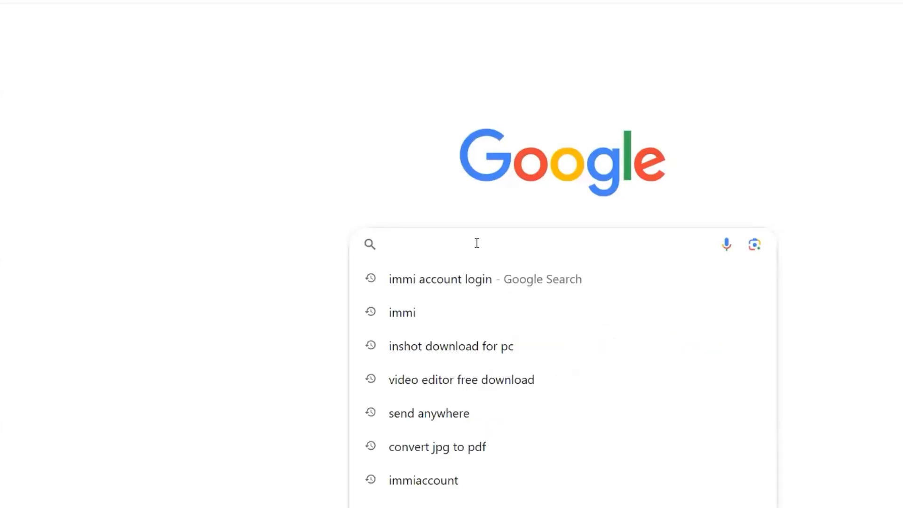
pyautogui.write('imm')
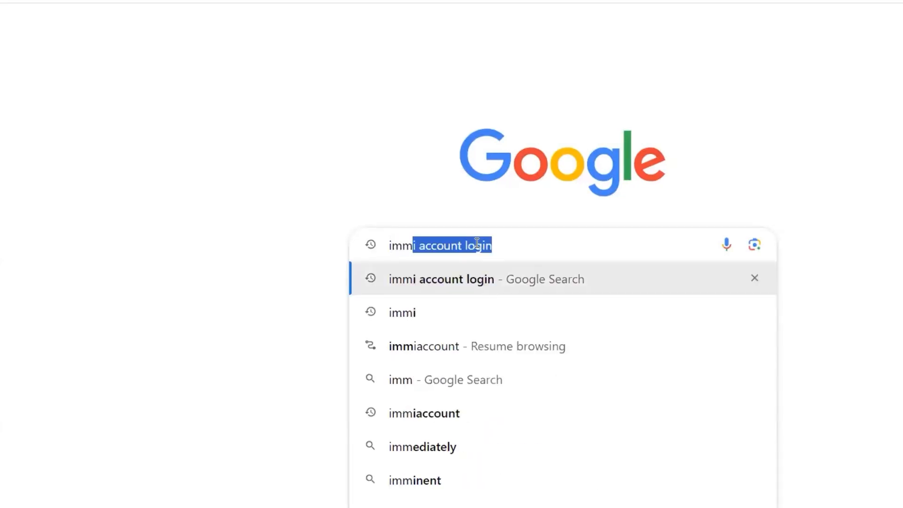
pyautogui.write('i aacount')
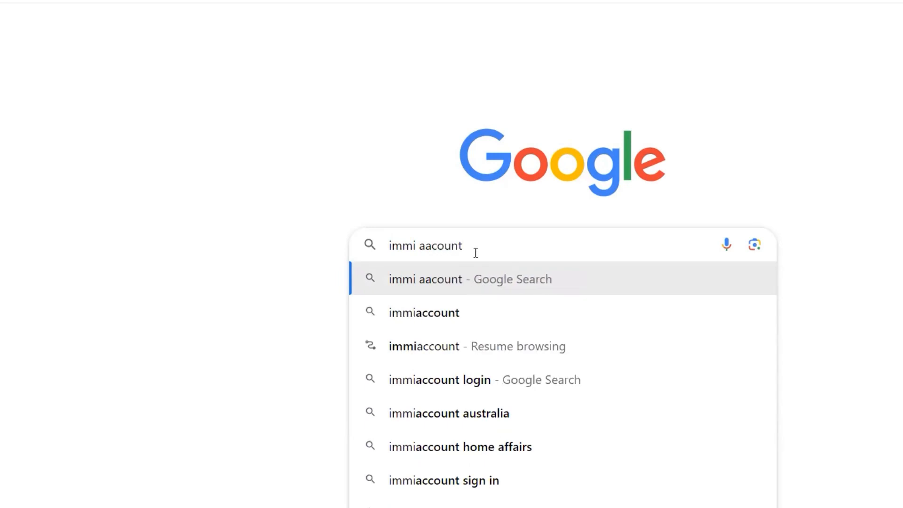
pyautogui.click(466, 275)
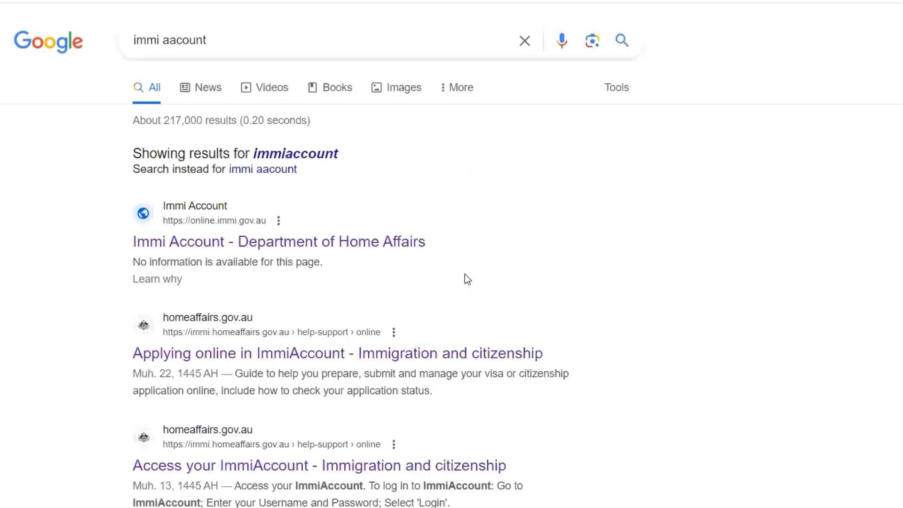
pyautogui.click(300, 244)
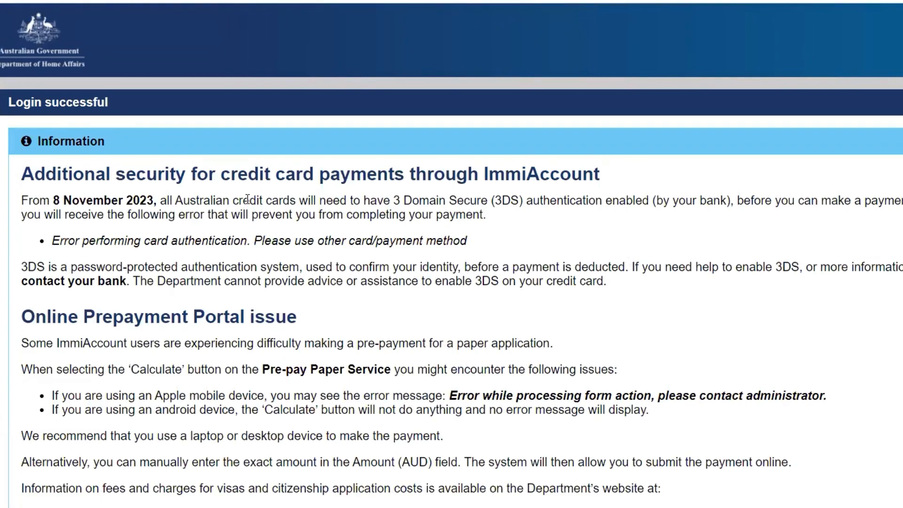
# Scroll down through the ImmiAccount login information notices.
pyautogui.scroll(-3, 248, 199)
pyautogui.scroll(-5, 247, 199)
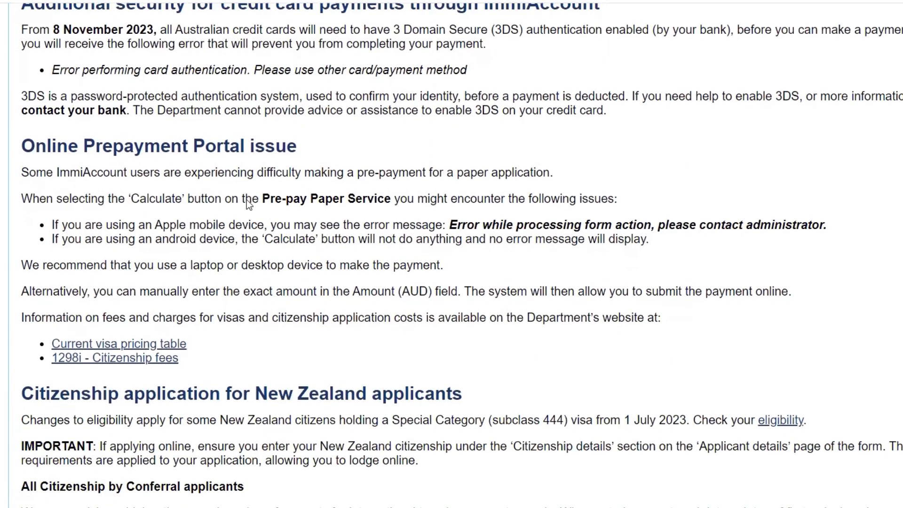
pyautogui.scroll(-8, 247, 196)
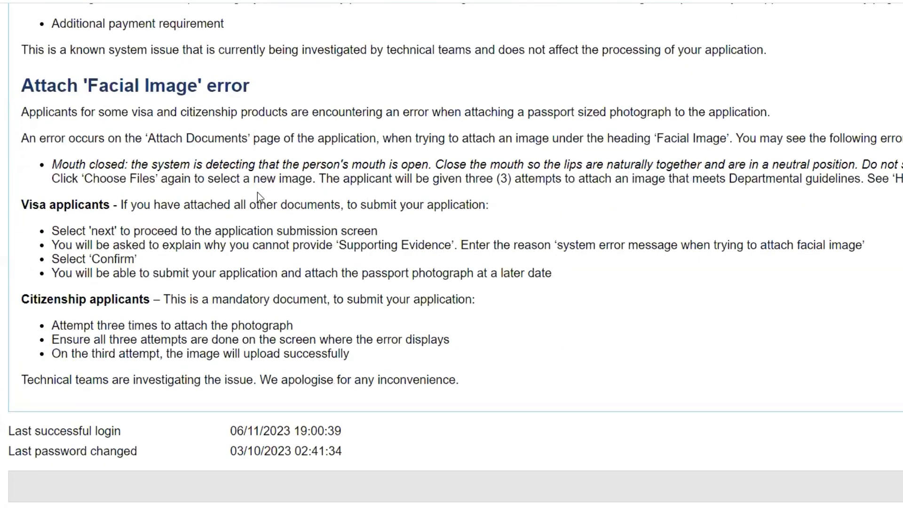
pyautogui.scroll(-1, 257, 196)
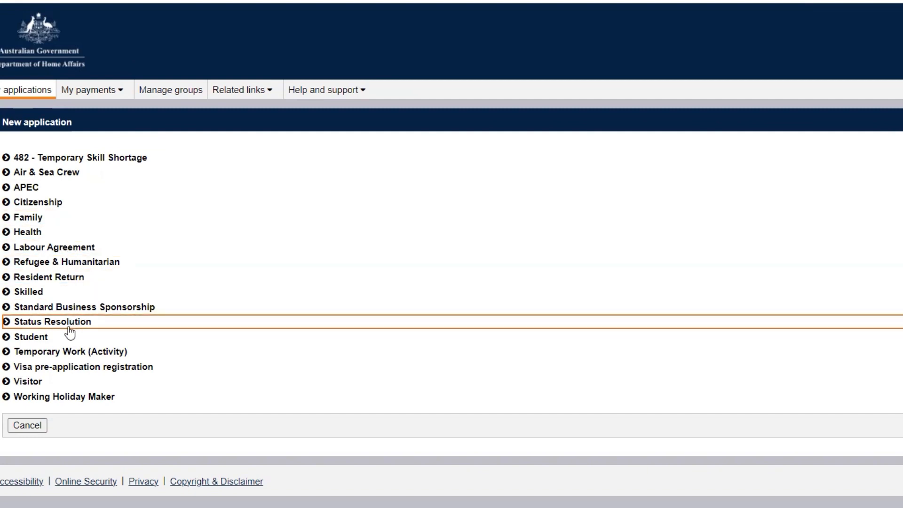
# Expand the Visitor category and start a Visitor Visa (600) application.
pyautogui.click(49, 381)
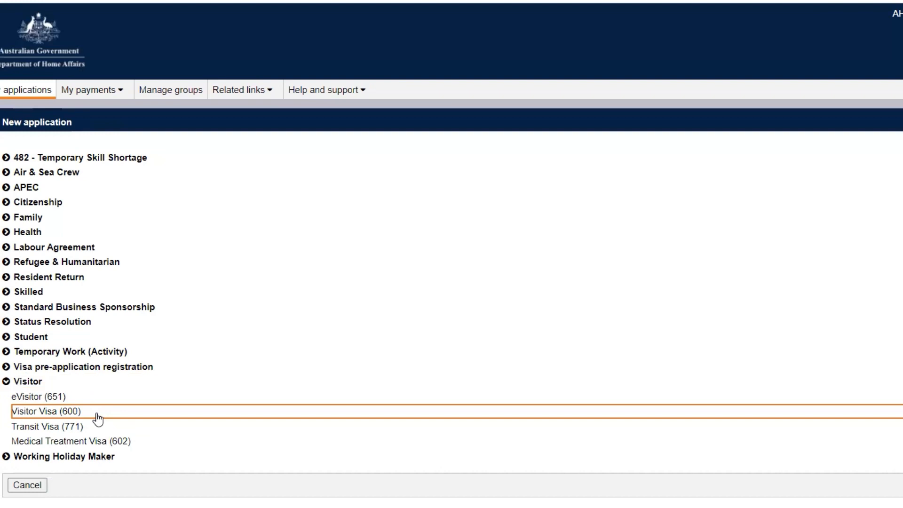
pyautogui.click(97, 417)
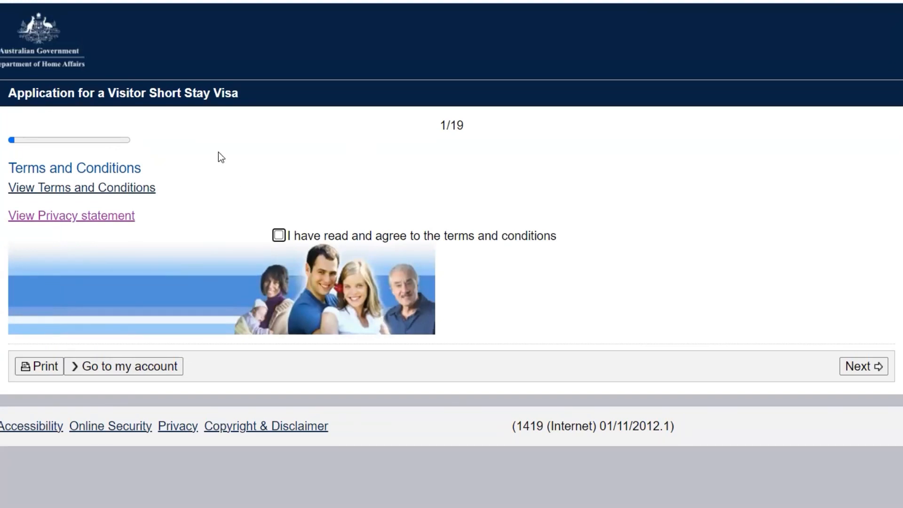
# Agree to the terms and conditions and continue to page 2, Application context.
pyautogui.click(71, 184)
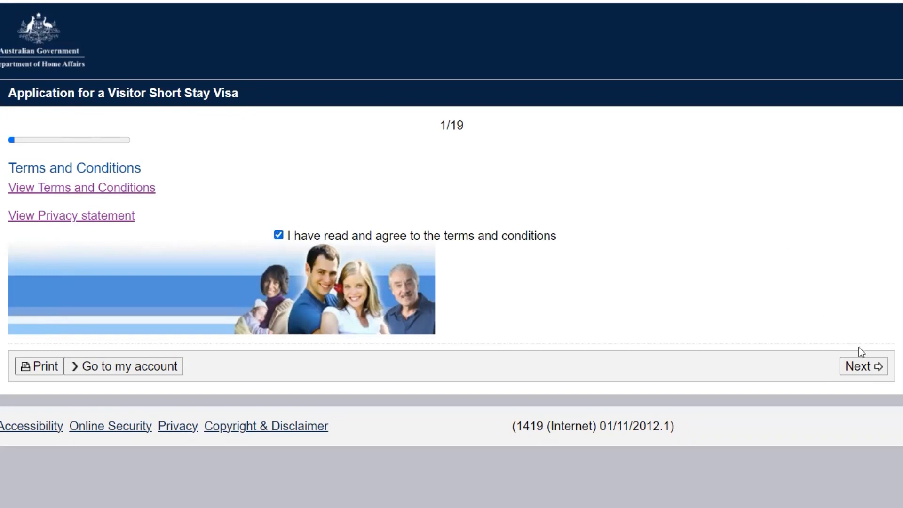
pyautogui.click(855, 366)
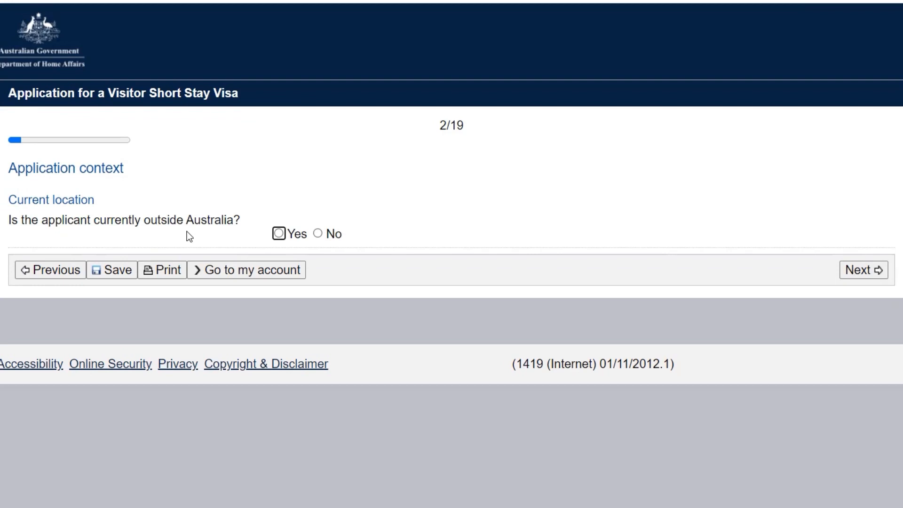
# Record the applicant as outside Australia, currently in SAUDI ARABIA, with Work Visa legal status.
pyautogui.click(278, 232)
pyautogui.scroll(-1, 345, 170)
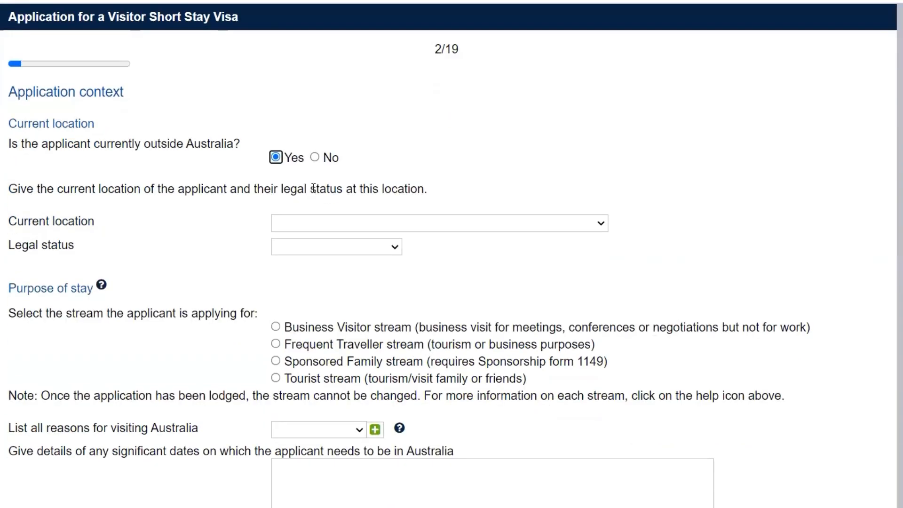
pyautogui.click(312, 225)
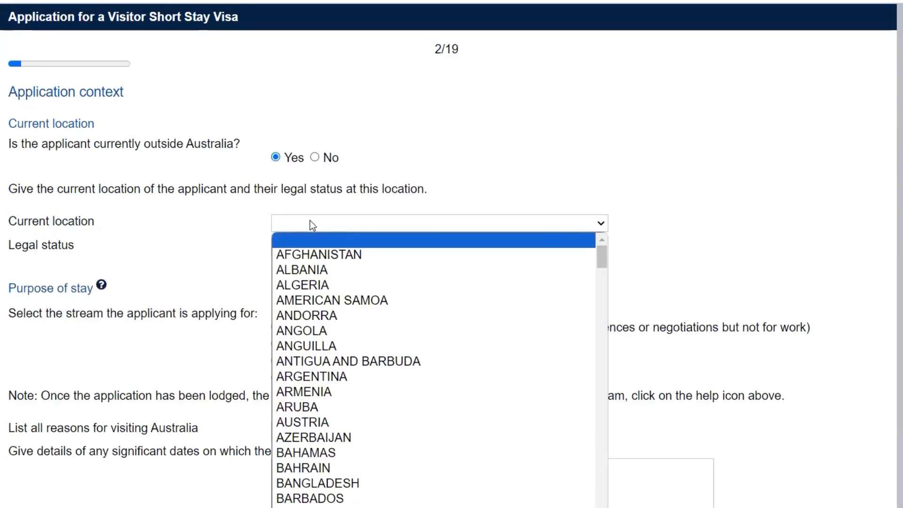
pyautogui.write('sudan')
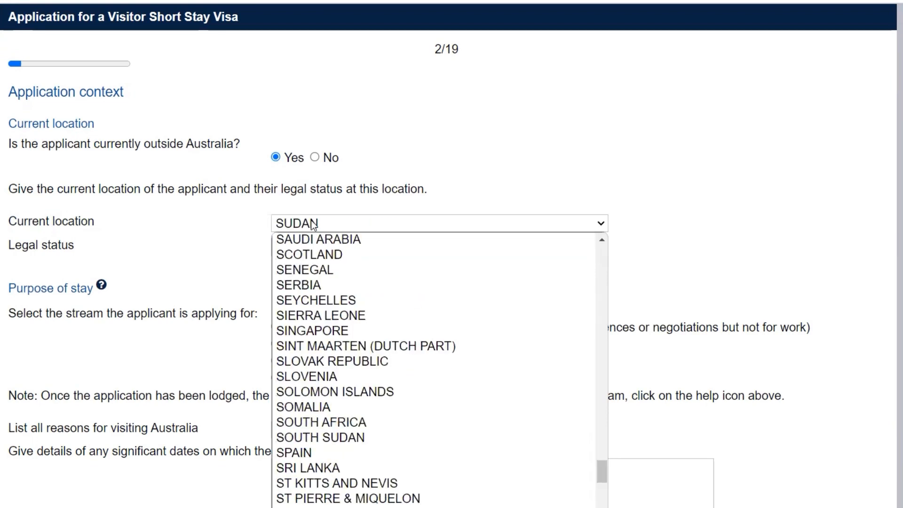
pyautogui.write('saudi')
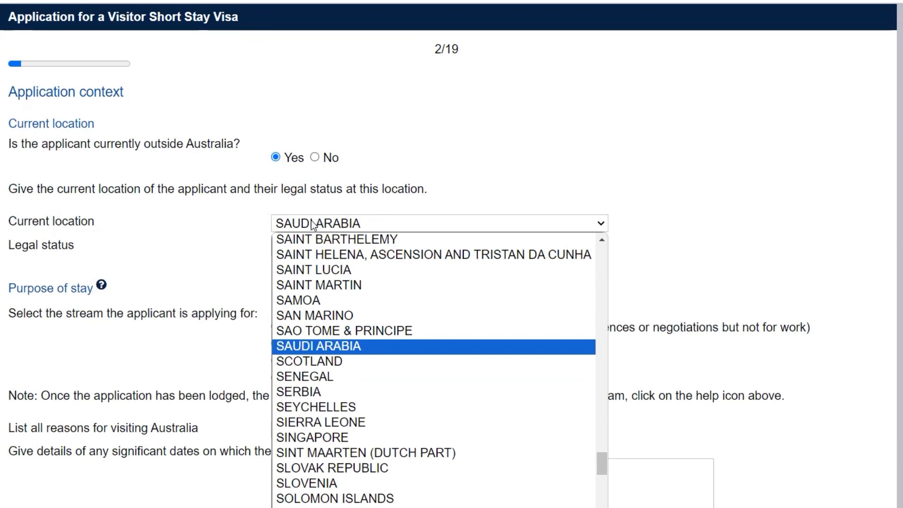
pyautogui.press('Return')
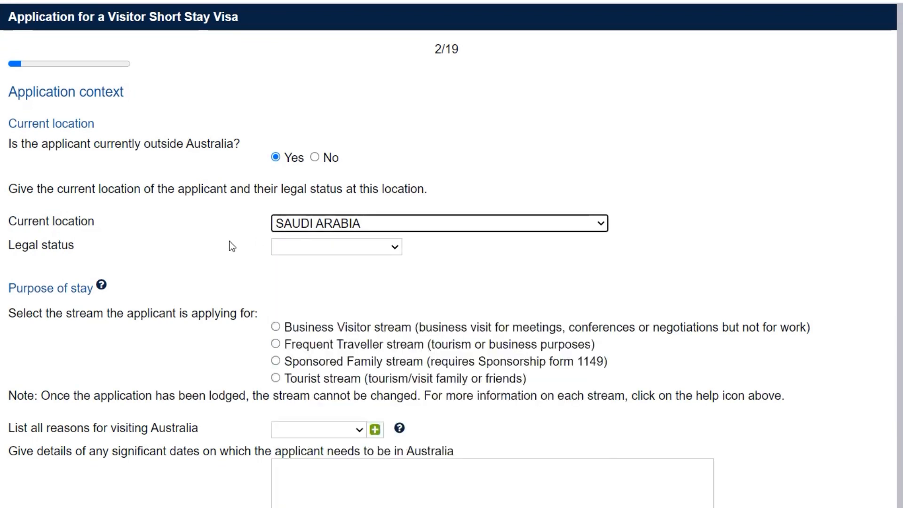
pyautogui.click(328, 248)
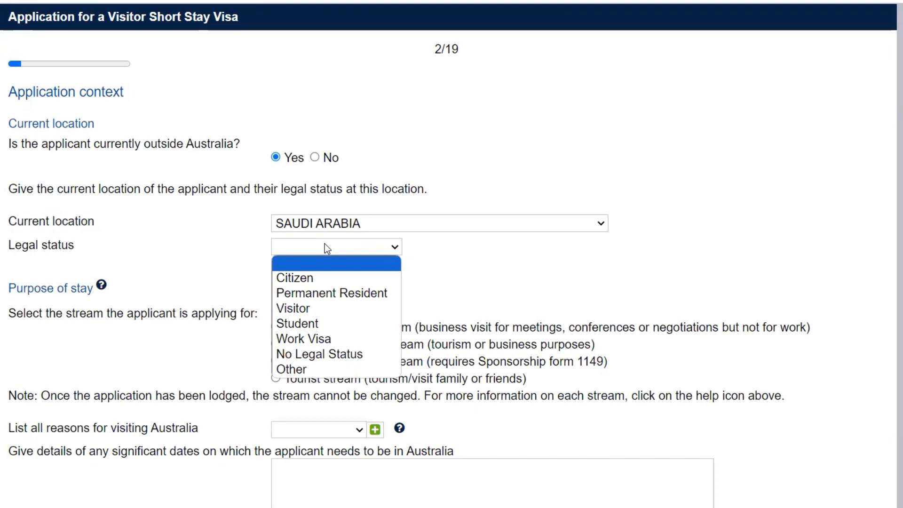
pyautogui.click(325, 339)
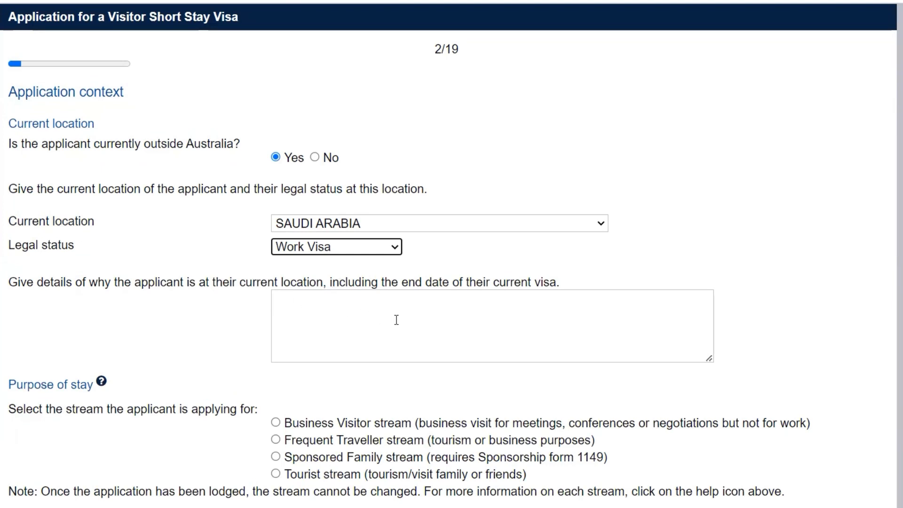
pyautogui.click(515, 299)
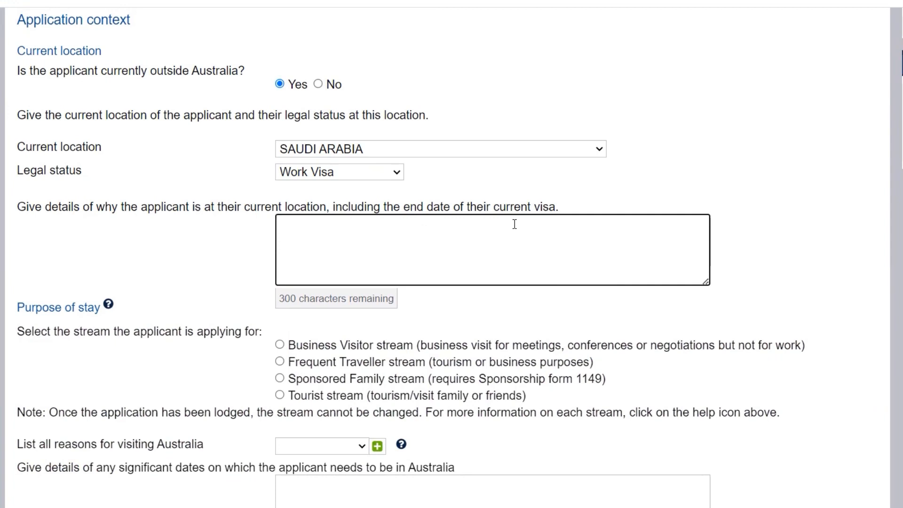
# Enter 'i am working here from last 10 year' as the location reason and pick the Tourist stream.
pyautogui.write('i am working here')
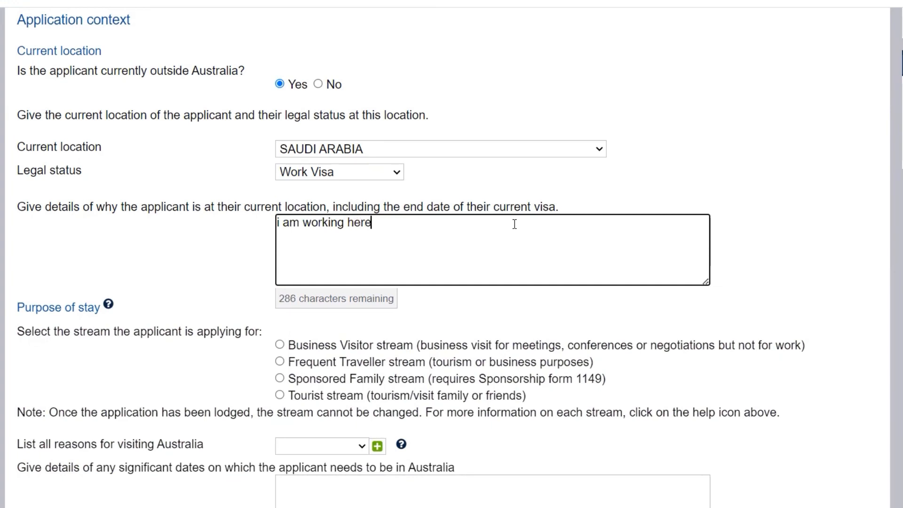
pyautogui.write(' from last 10 year')
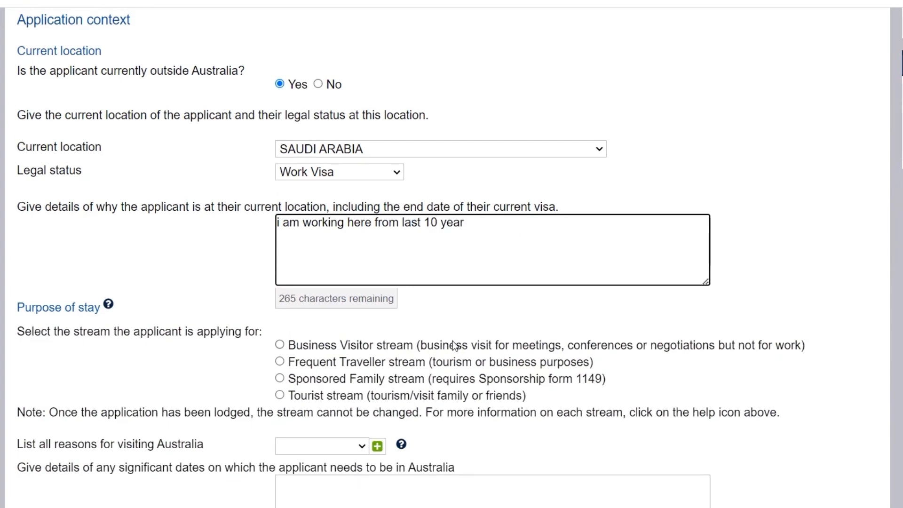
pyautogui.scroll(-3, 218, 285)
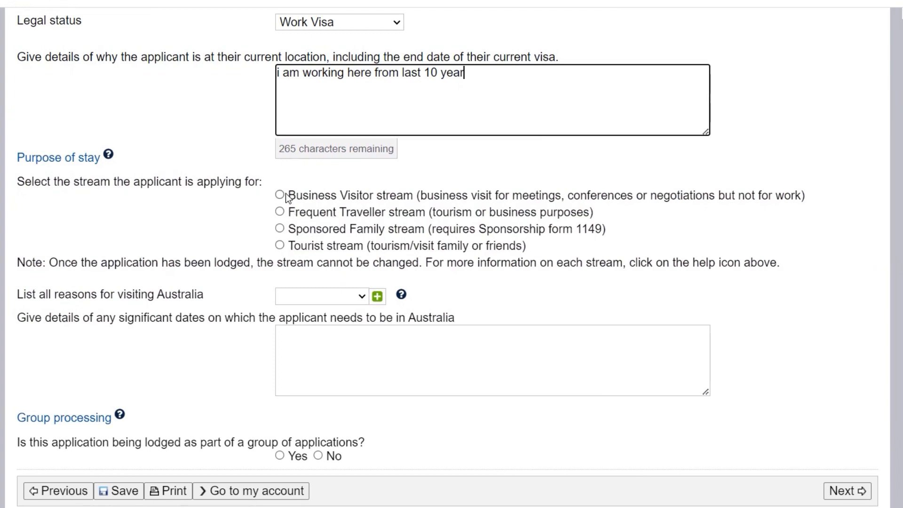
pyautogui.click(280, 245)
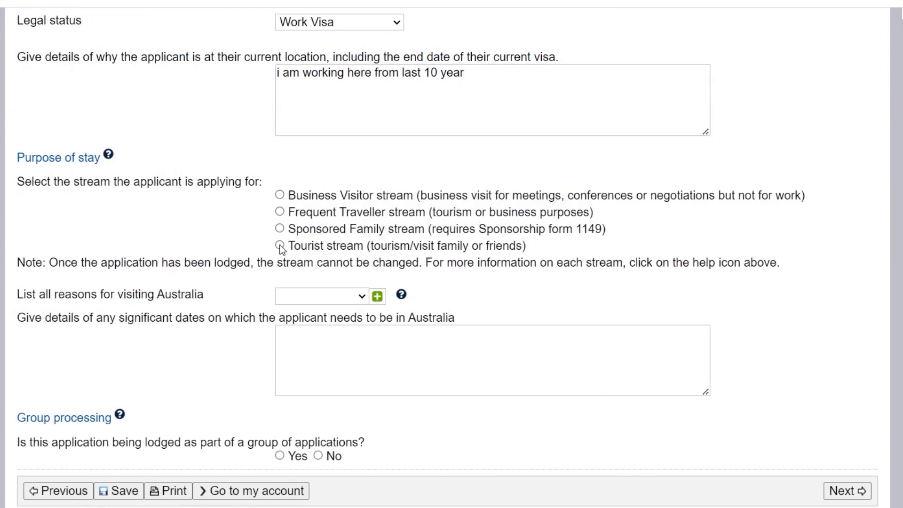
pyautogui.scroll(-1, 193, 256)
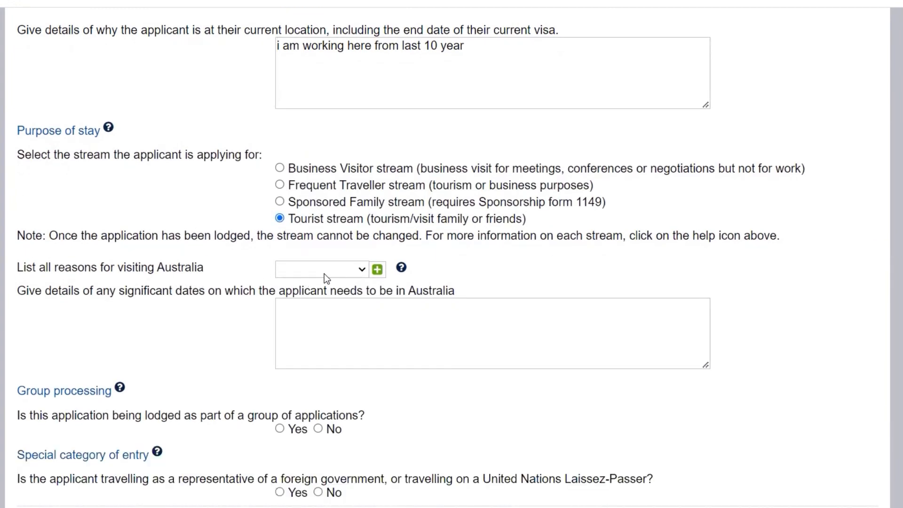
# Add Tourism, Family visit and Religious event as visit reasons, plus one extra blank reason row.
pyautogui.click(361, 272)
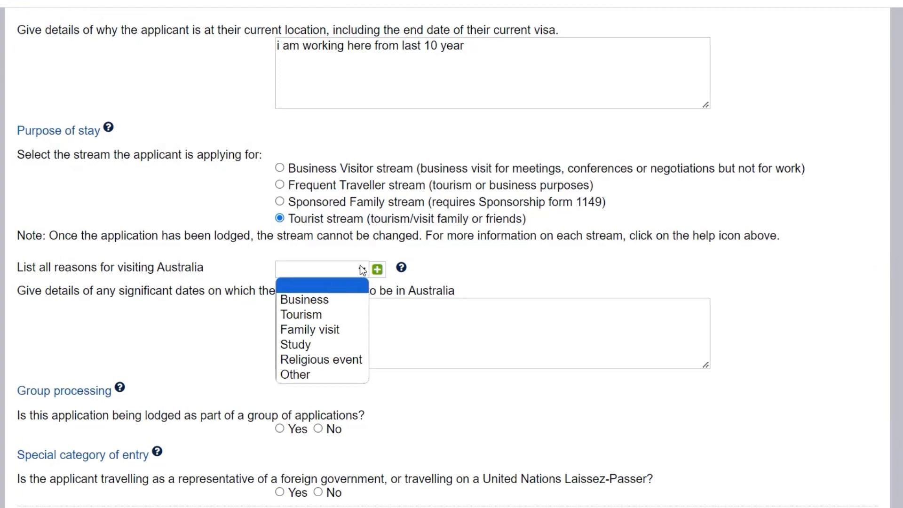
pyautogui.click(329, 317)
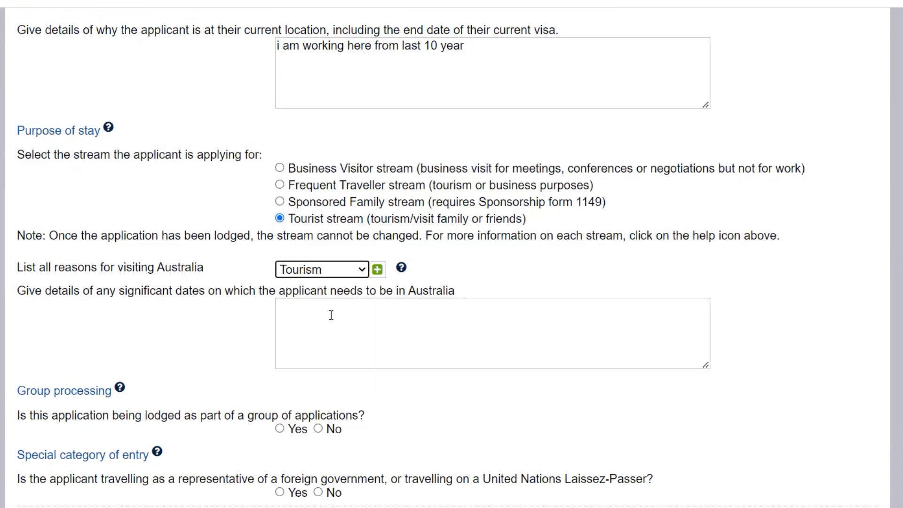
pyautogui.click(377, 272)
pyautogui.click(359, 272)
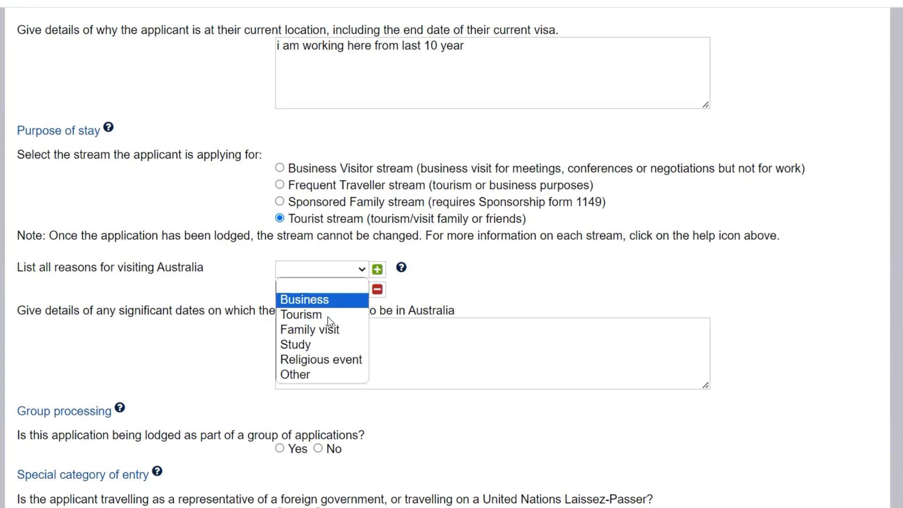
pyautogui.click(329, 330)
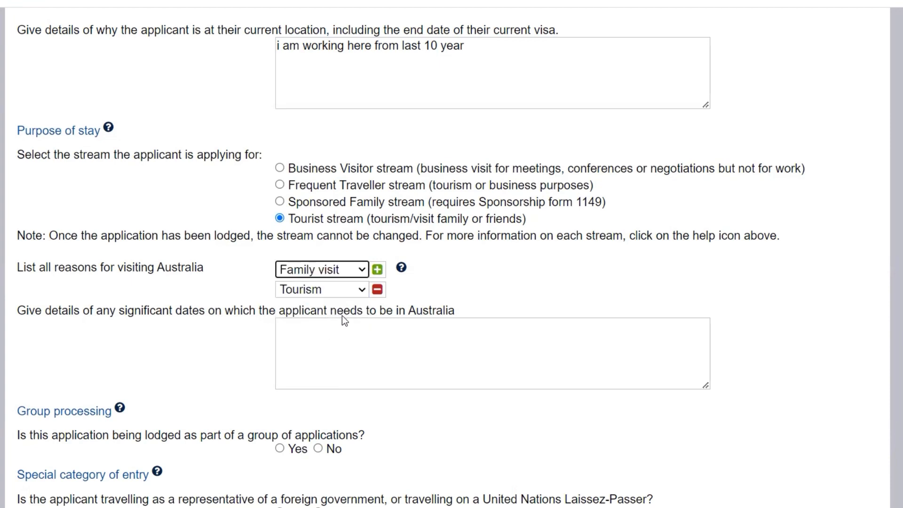
pyautogui.click(378, 270)
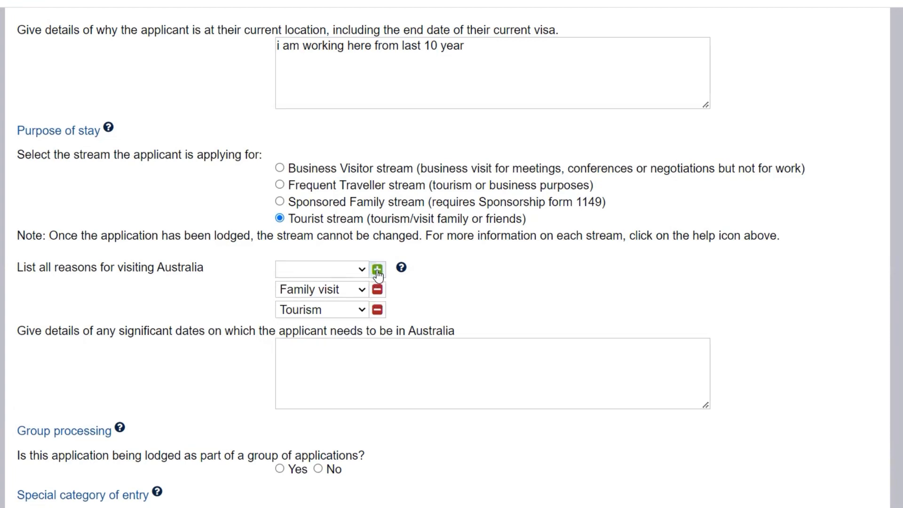
pyautogui.click(361, 271)
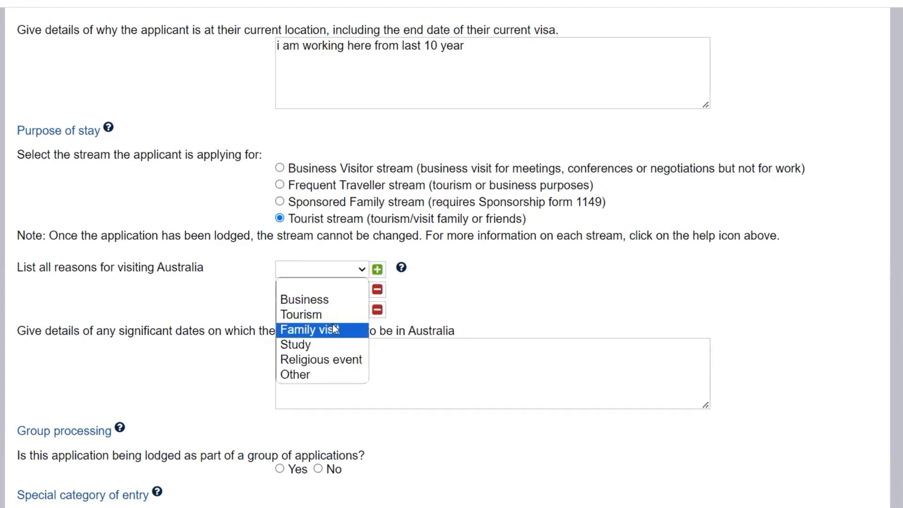
pyautogui.click(329, 360)
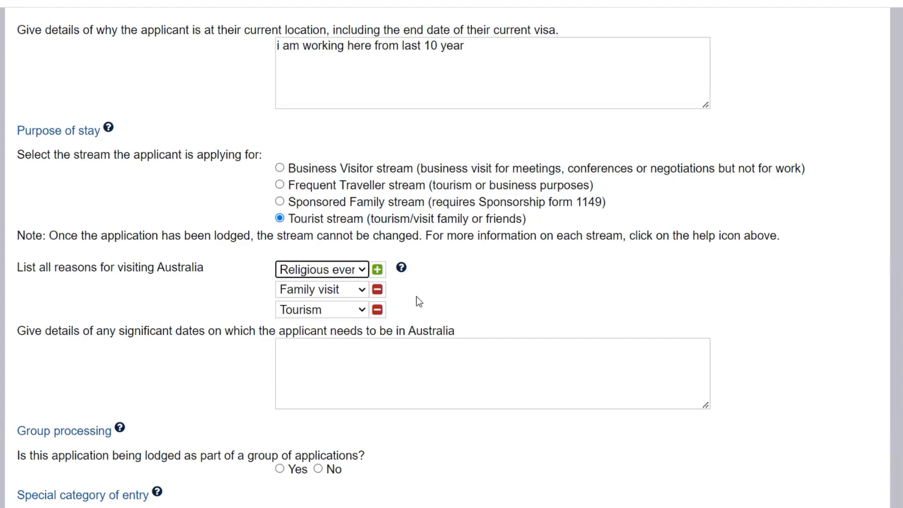
pyautogui.click(378, 275)
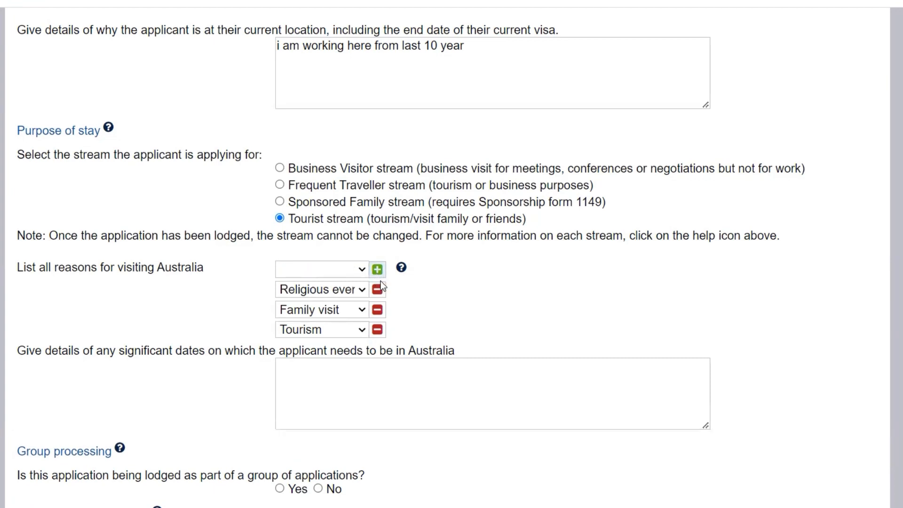
pyautogui.scroll(-2, 397, 300)
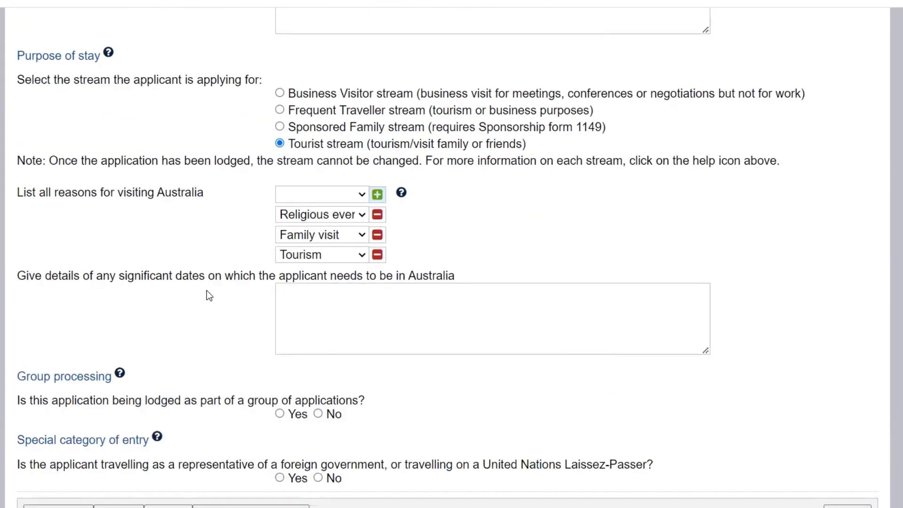
# Describe the trip as tourism and watching the Australia–Pakistan cricket series in the significant dates box.
pyautogui.click(377, 301)
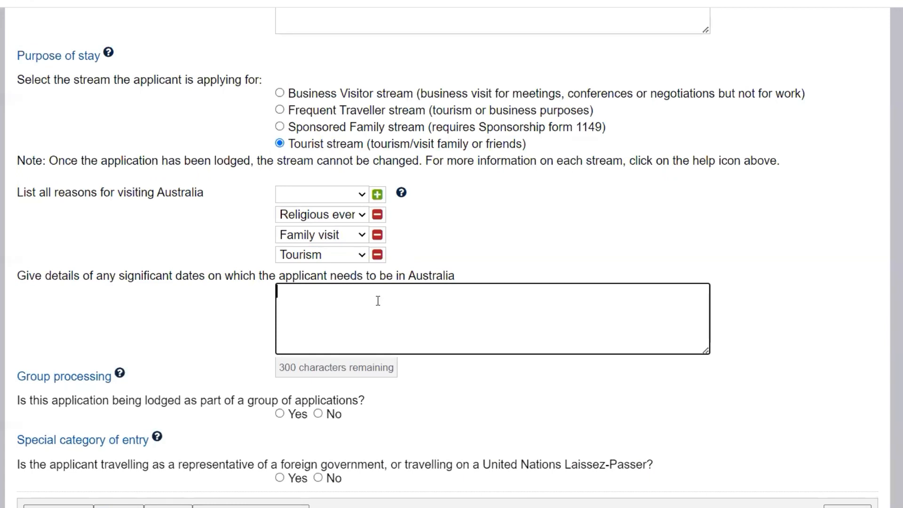
pyautogui.write('i am going t')
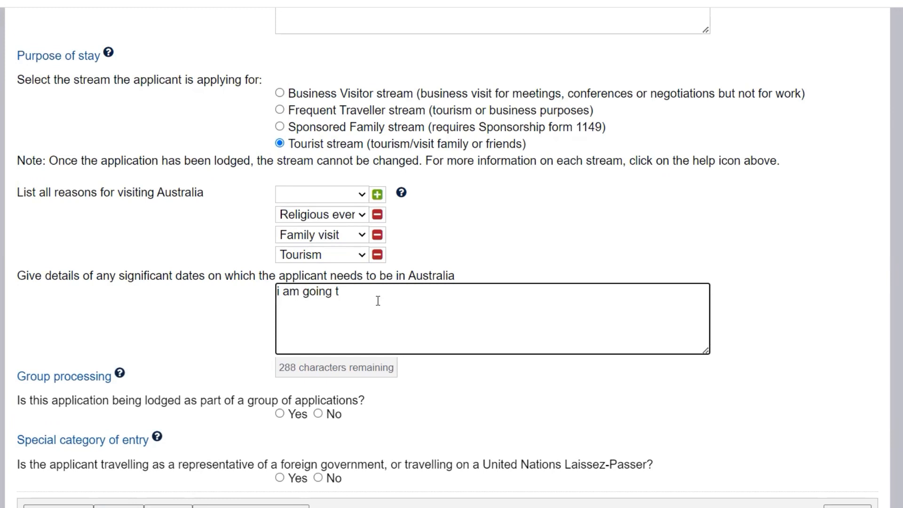
pyautogui.write('australia for tourist')
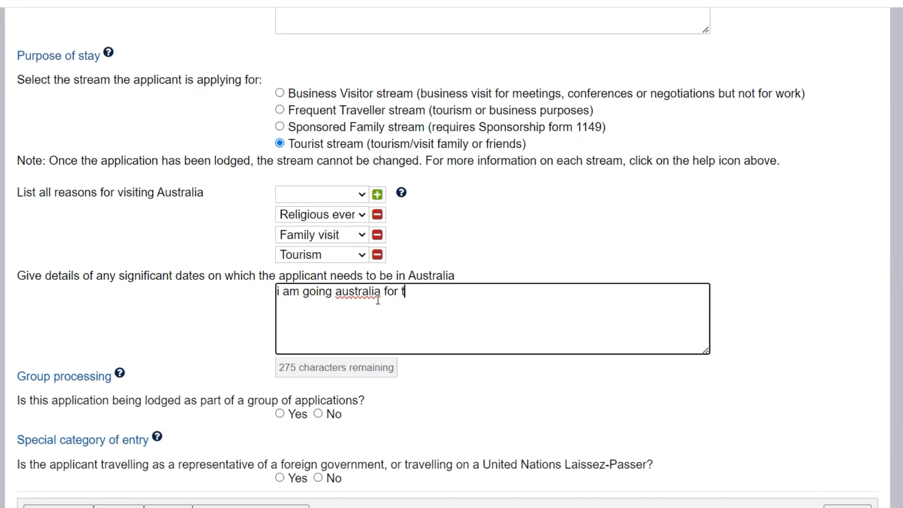
pyautogui.write(' purpose am')
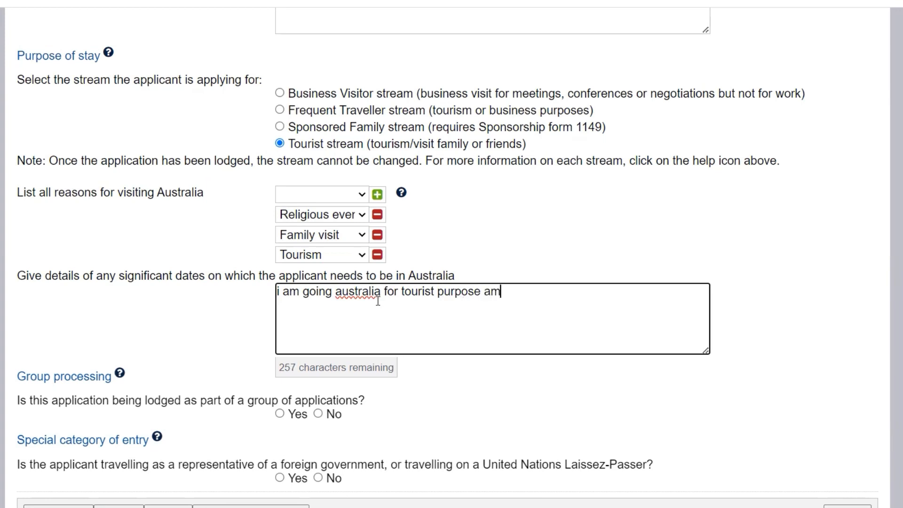
pyautogui.press('BackSpace')
pyautogui.write('nd')
pyautogui.write('to watc')
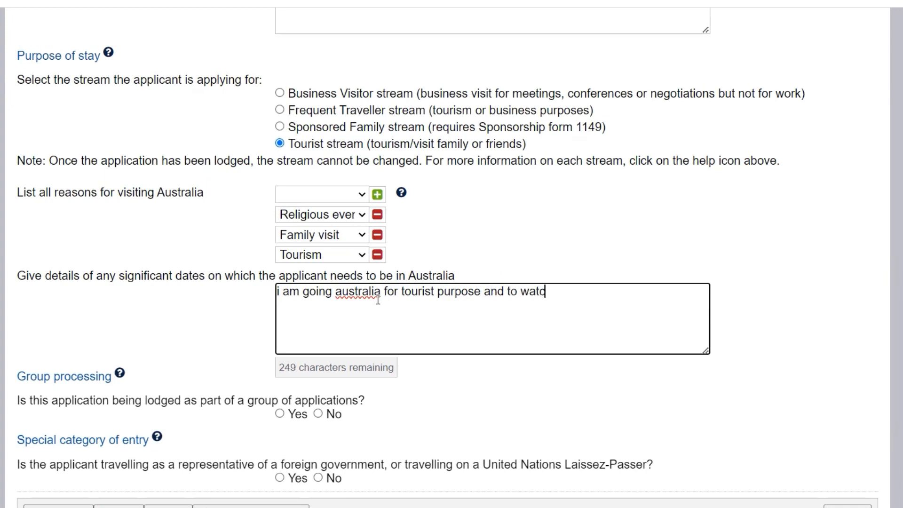
pyautogui.write('h aus and pak ')
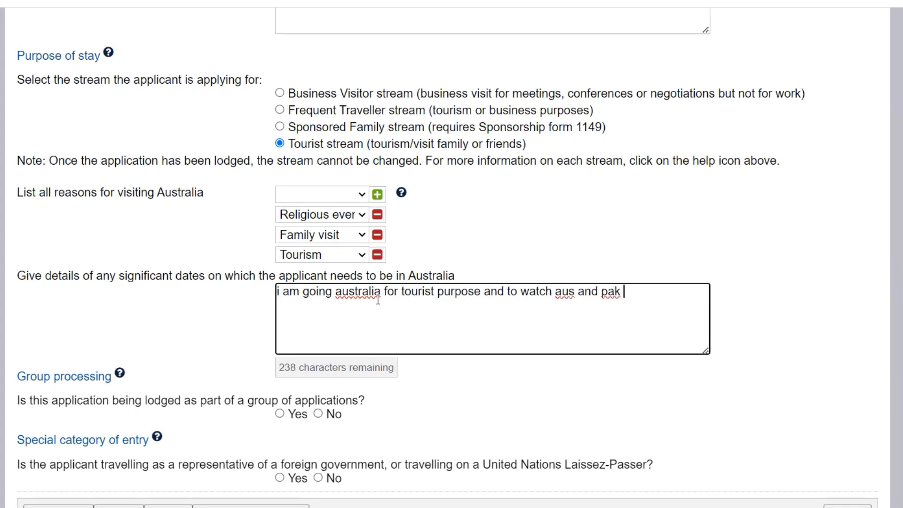
pyautogui.write('Criecket Ser')
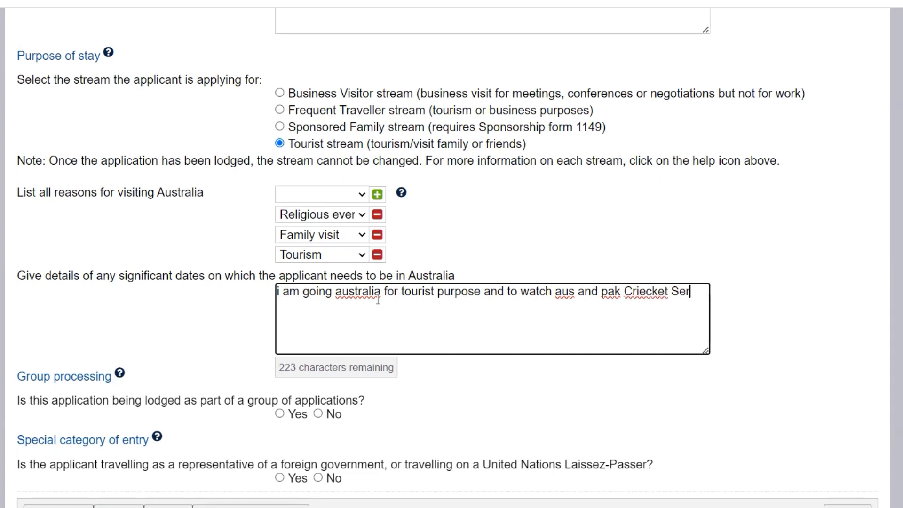
pyautogui.write('ies')
# Answer No to both group processing and special category of entry.
pyautogui.scroll(-1, 287, 197)
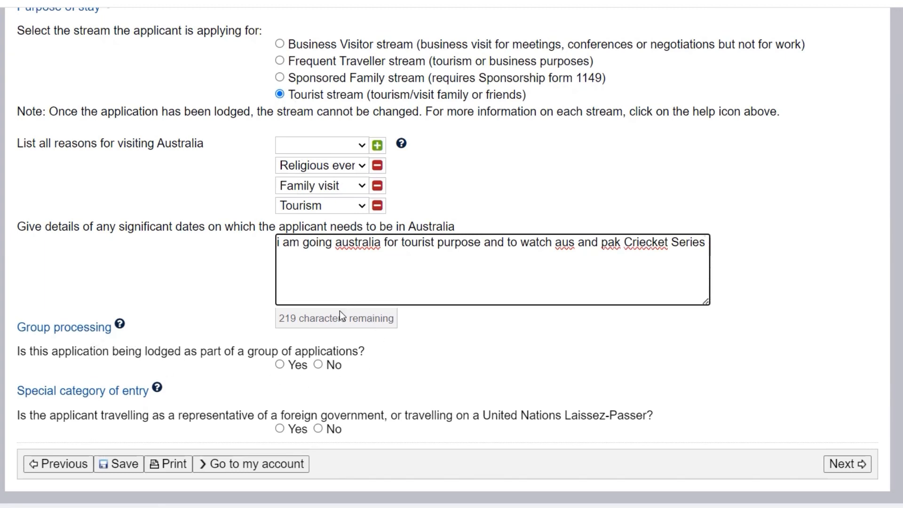
pyautogui.click(318, 367)
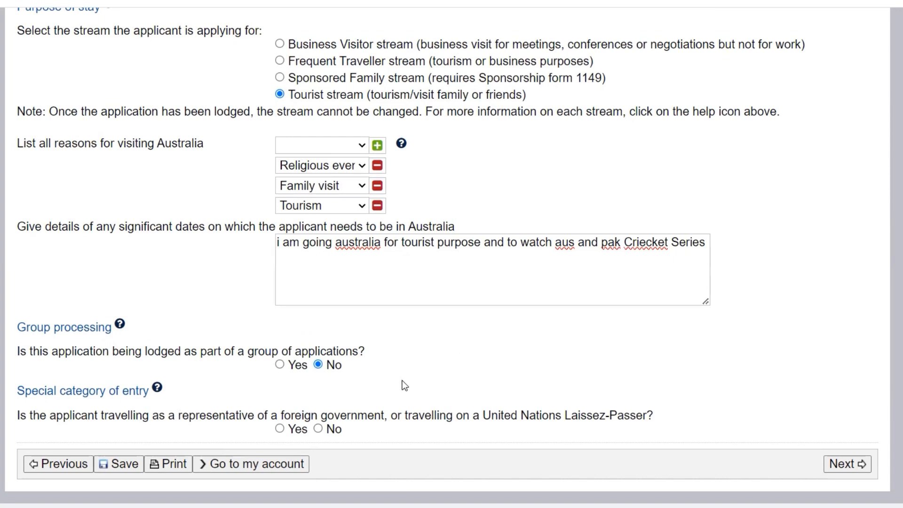
pyautogui.click(318, 429)
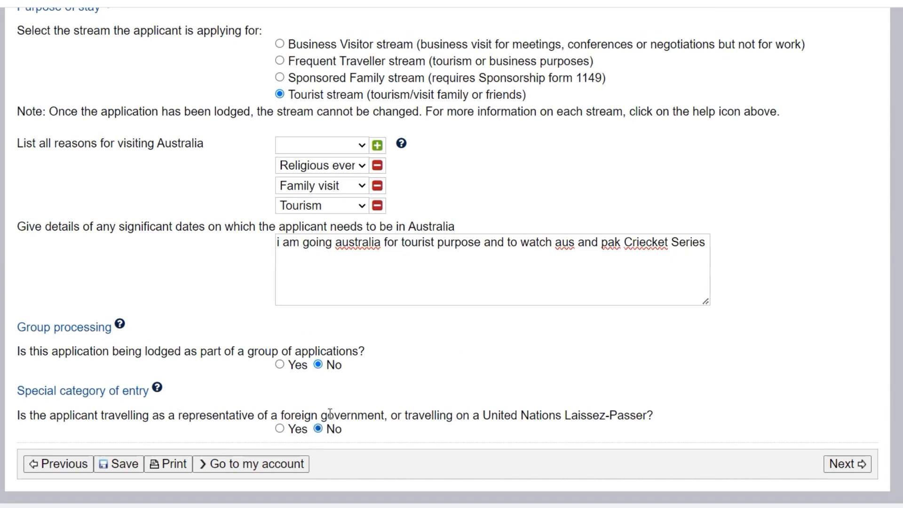
# Move to the Applicant page and enter the applicant's family name and given names.
pyautogui.click(846, 465)
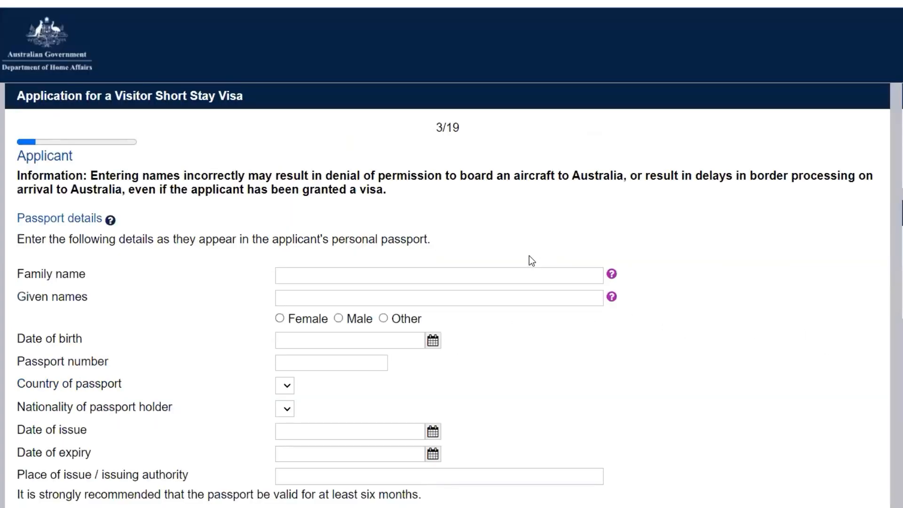
pyautogui.scroll(-1, 226, 240)
pyautogui.scroll(1, 232, 238)
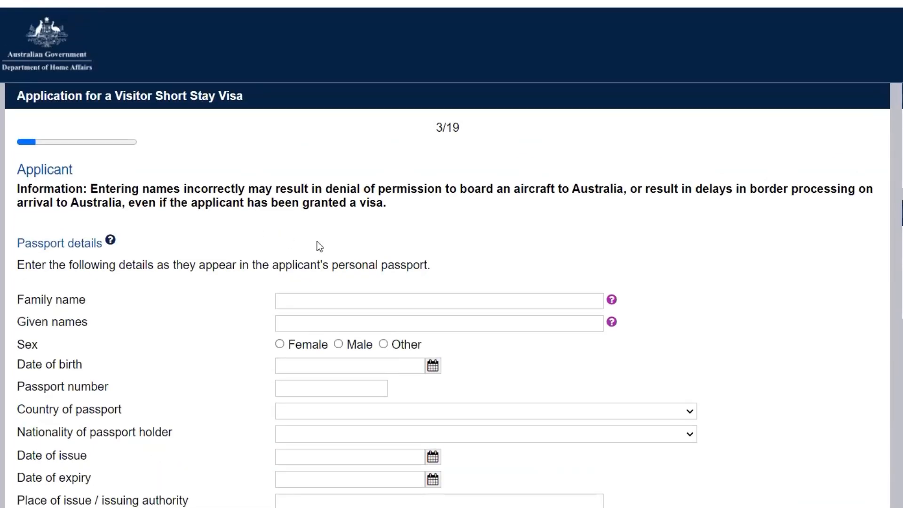
pyautogui.click(309, 301)
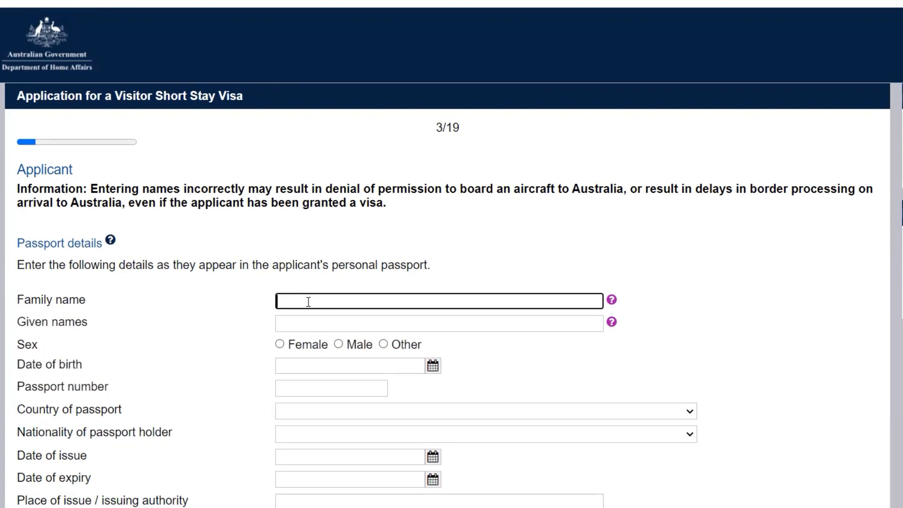
pyautogui.write('fwada')
pyautogui.press('BackSpace')
pyautogui.press('BackSpace')
pyautogui.press('BackSpace')
pyautogui.press('BackSpace')
pyautogui.press('BackSpace')
pyautogui.press('Tab')
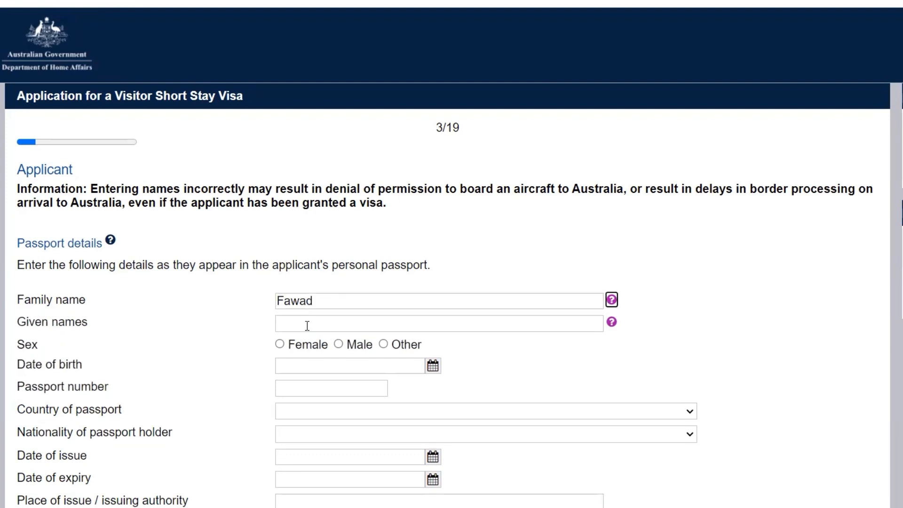
pyautogui.click(309, 324)
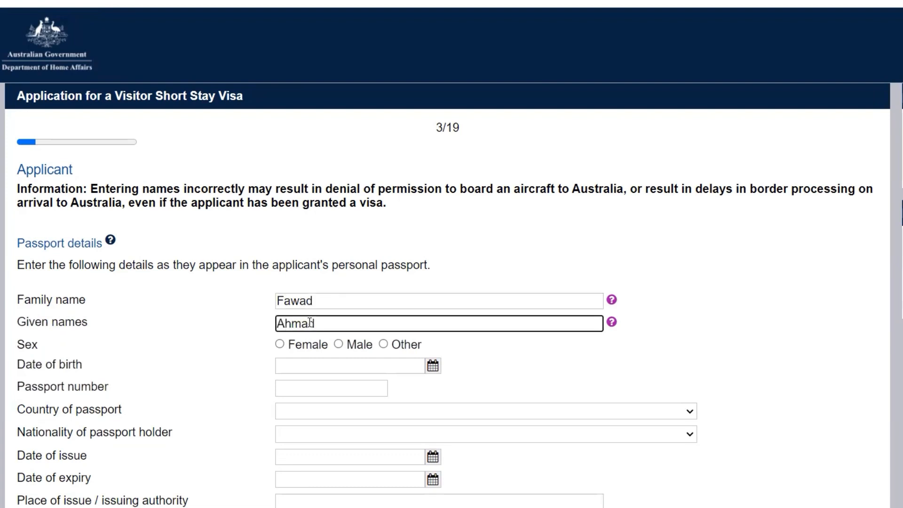
pyautogui.click(340, 349)
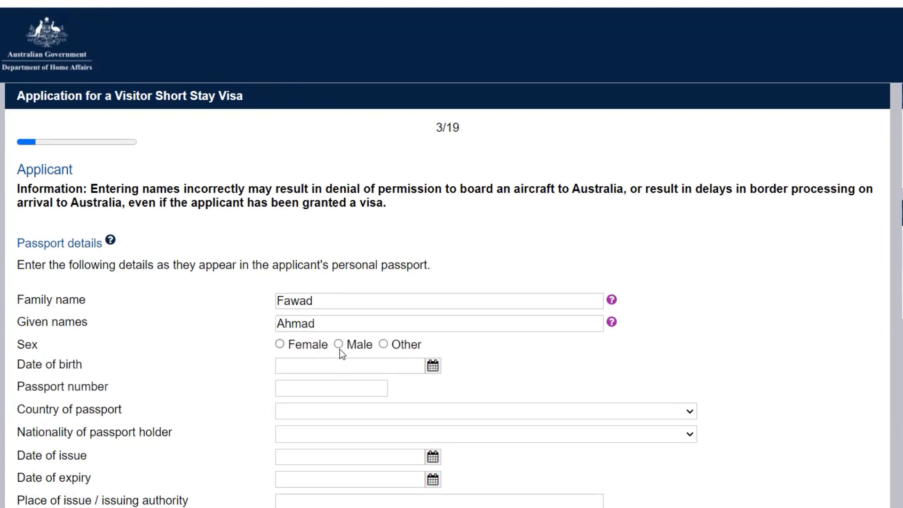
pyautogui.click(335, 361)
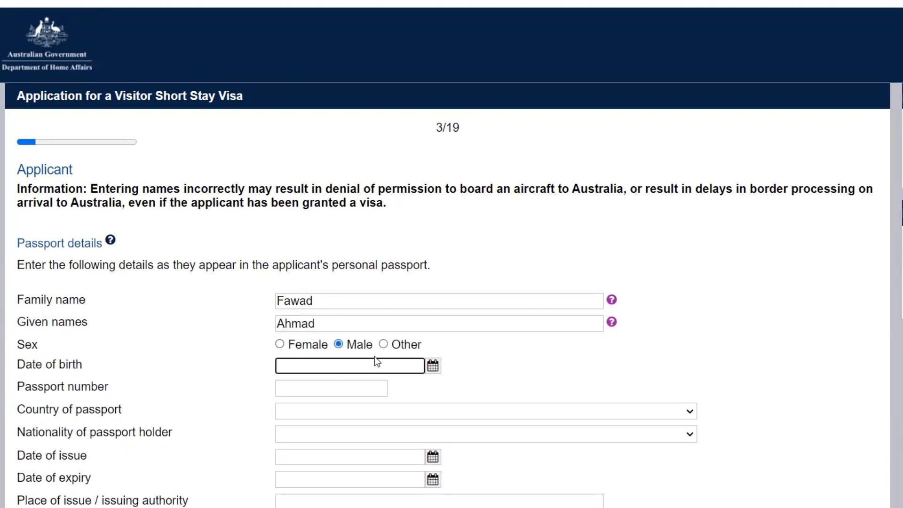
pyautogui.click(433, 369)
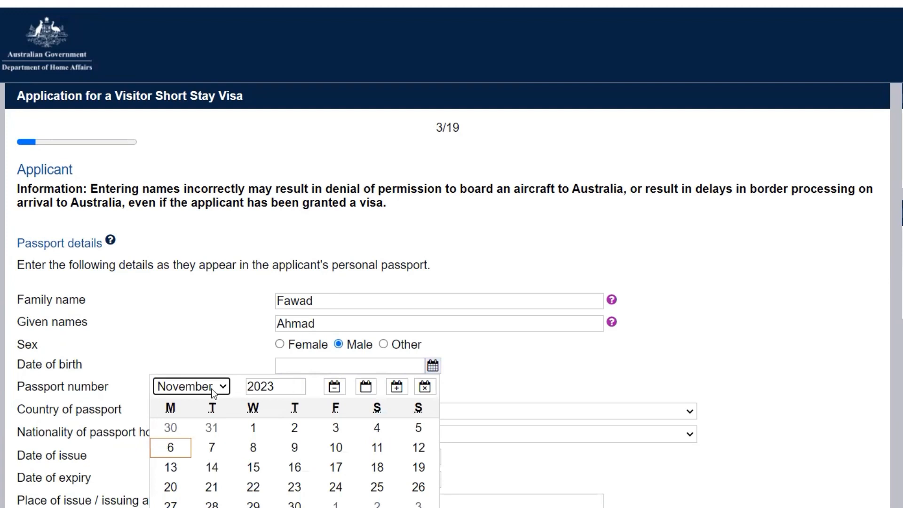
pyautogui.click(229, 392)
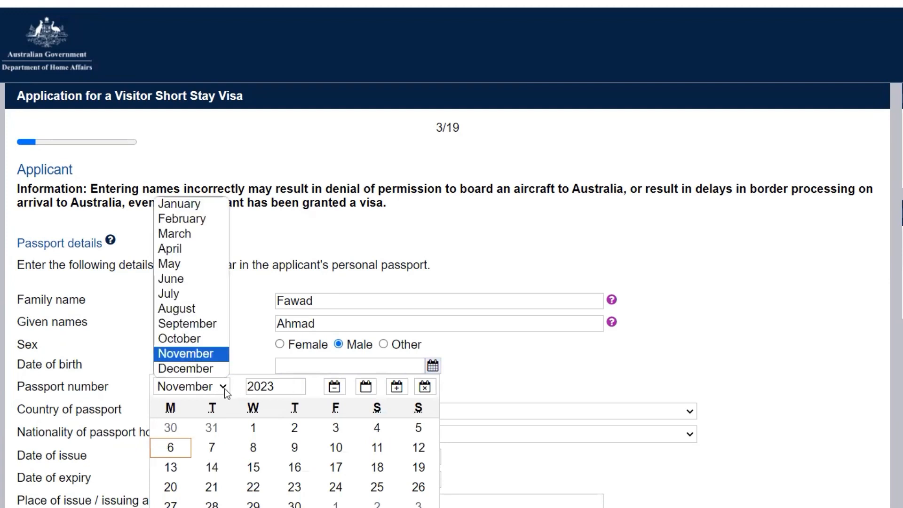
pyautogui.click(191, 206)
pyautogui.press('Tab')
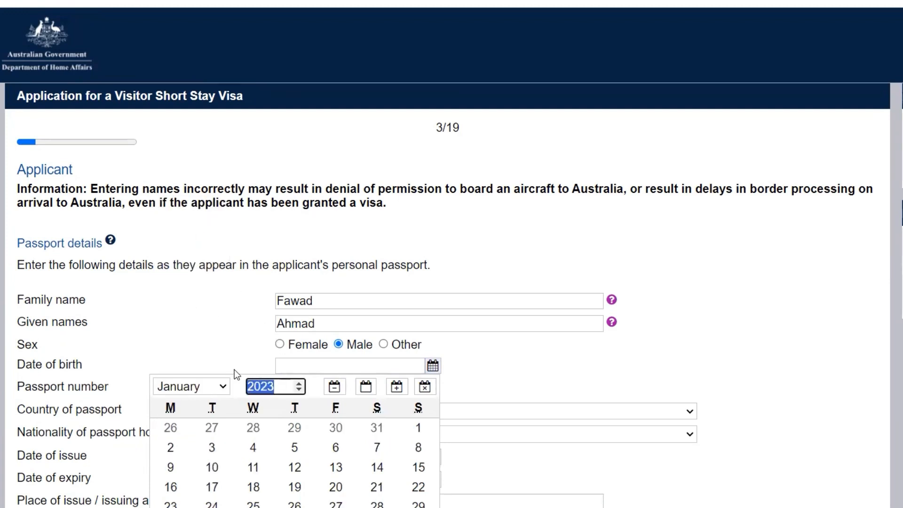
pyautogui.write('1991')
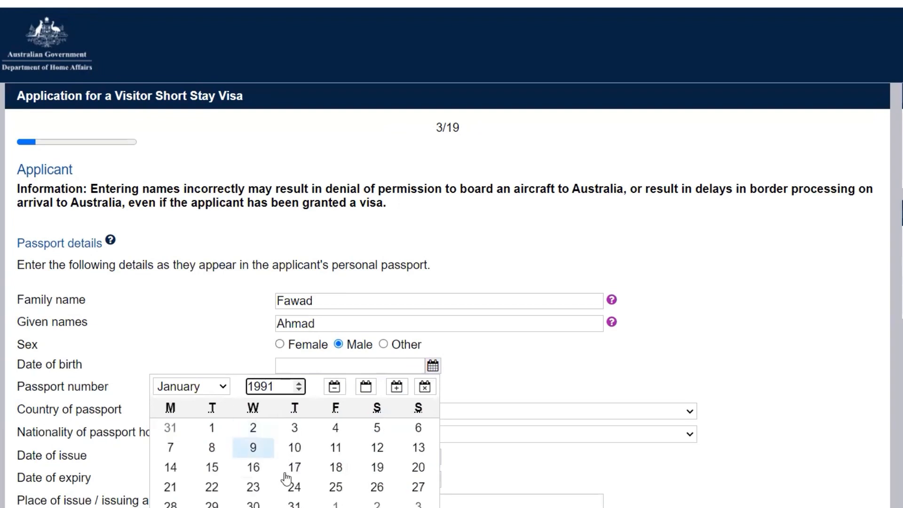
pyautogui.scroll(-1, 337, 460)
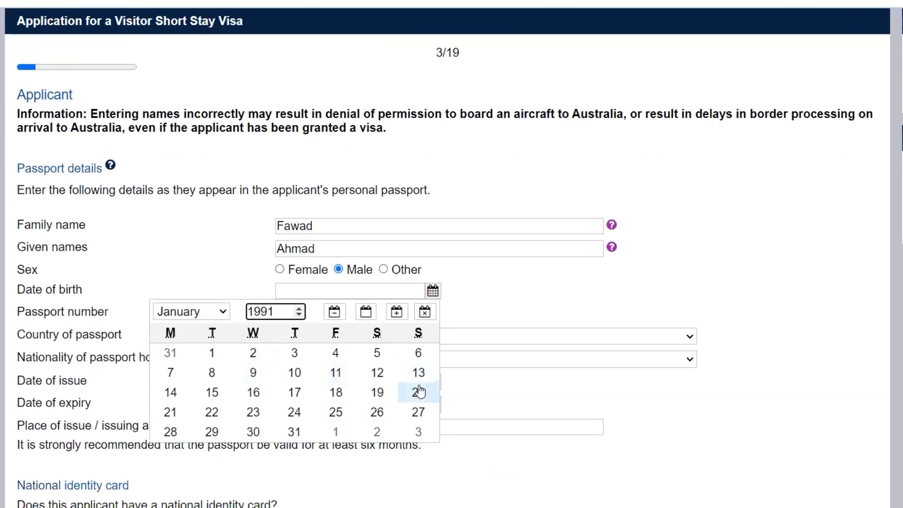
pyautogui.click(417, 392)
pyautogui.scroll(-1, 328, 361)
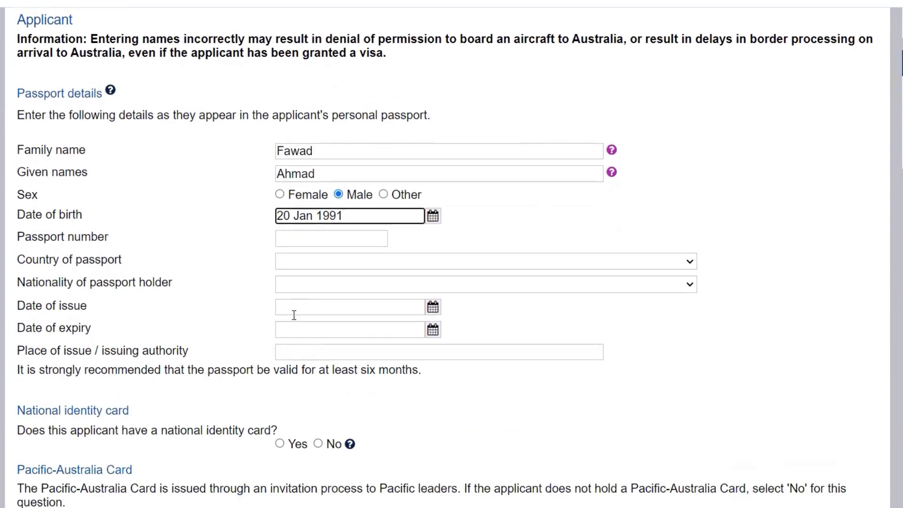
pyautogui.click(307, 234)
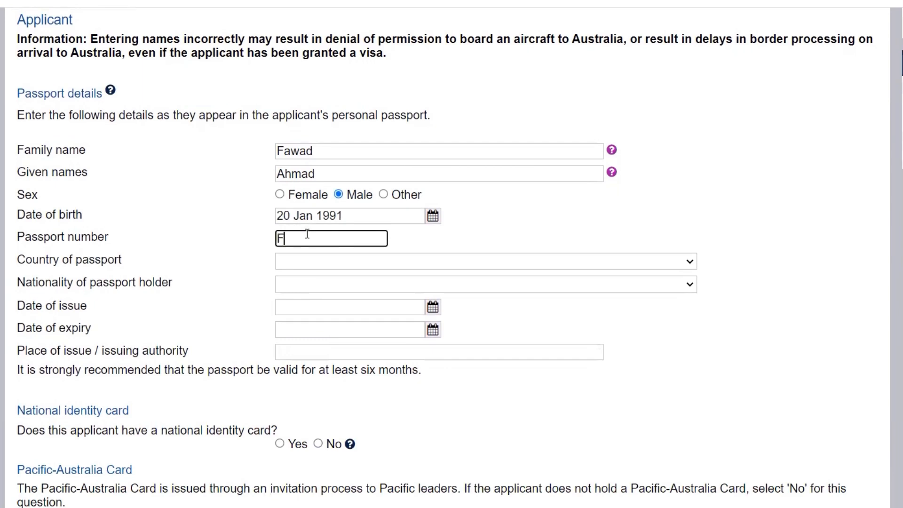
# Enter the passport number and set both passport country and holder nationality to PAKISTAN - PAK.
pyautogui.click(301, 264)
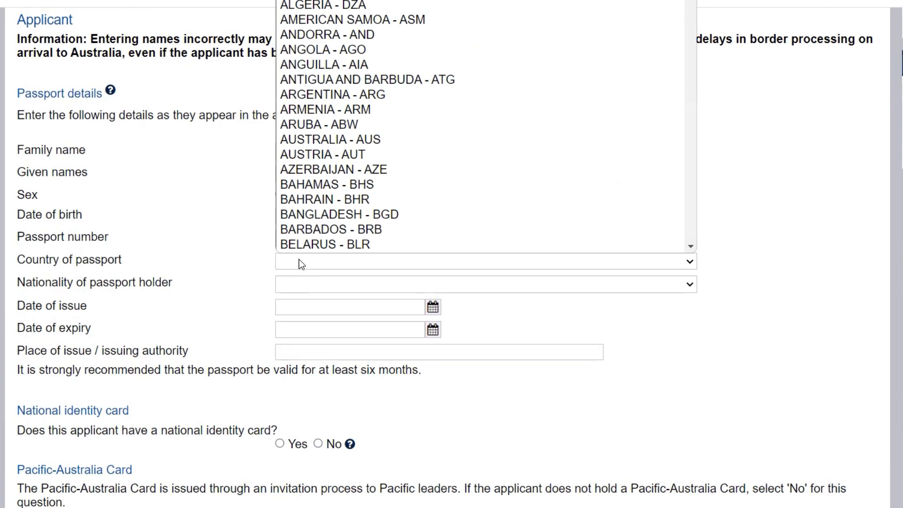
pyautogui.press('p')
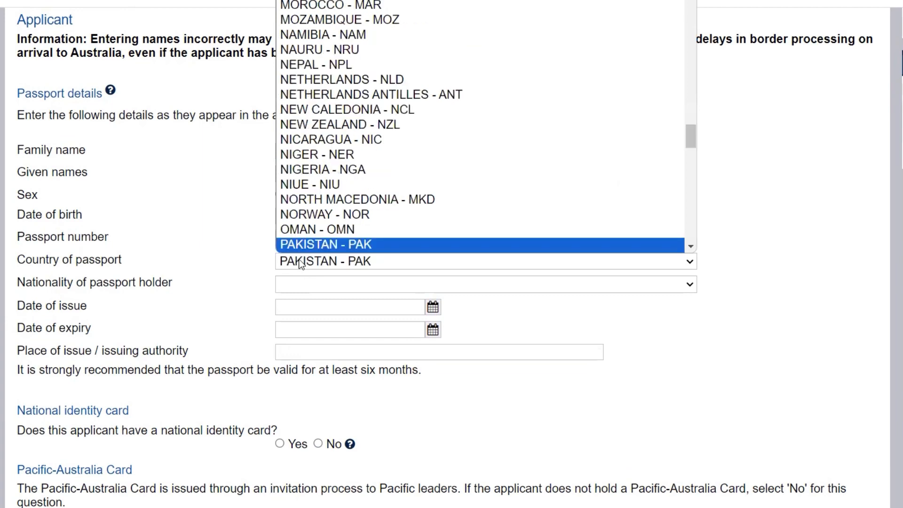
pyautogui.click(298, 259)
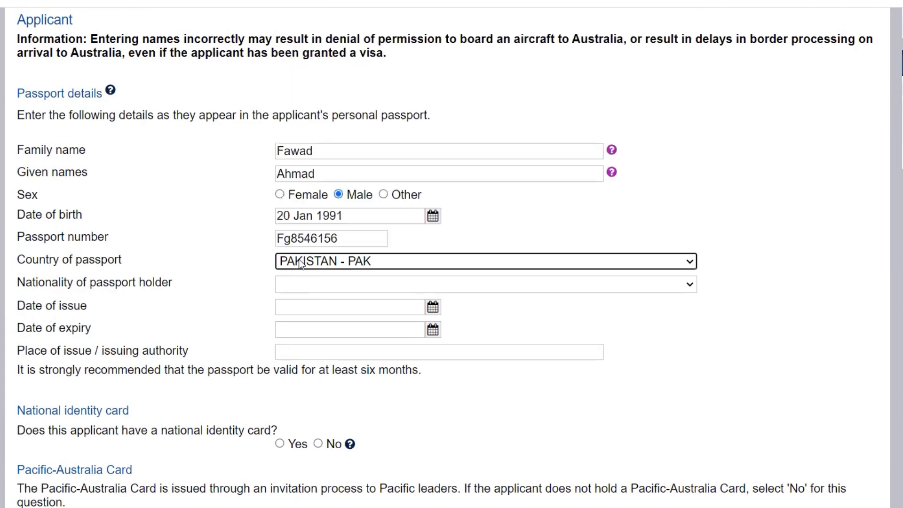
pyautogui.click(323, 287)
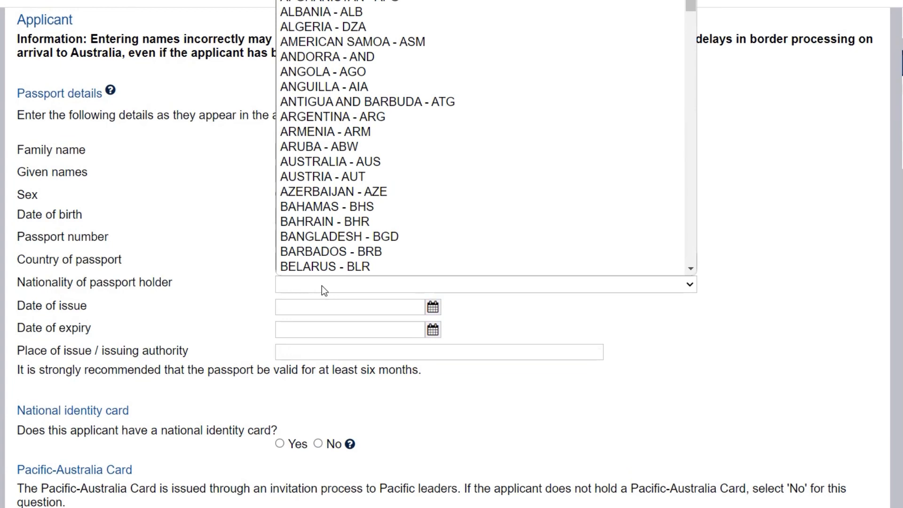
pyautogui.press('p')
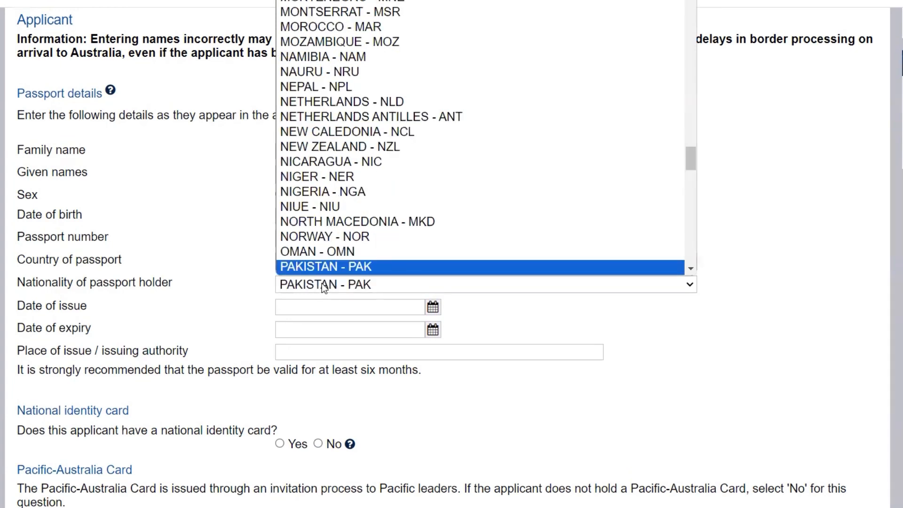
pyautogui.press('Return')
pyautogui.click(318, 311)
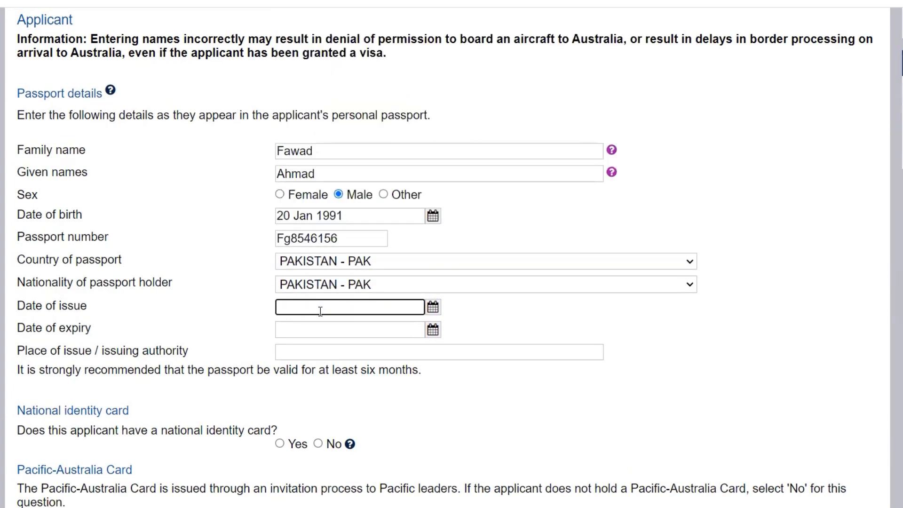
# Set the passport date of issue to 20 Nov 2019 with the calendar picker.
pyautogui.click(433, 310)
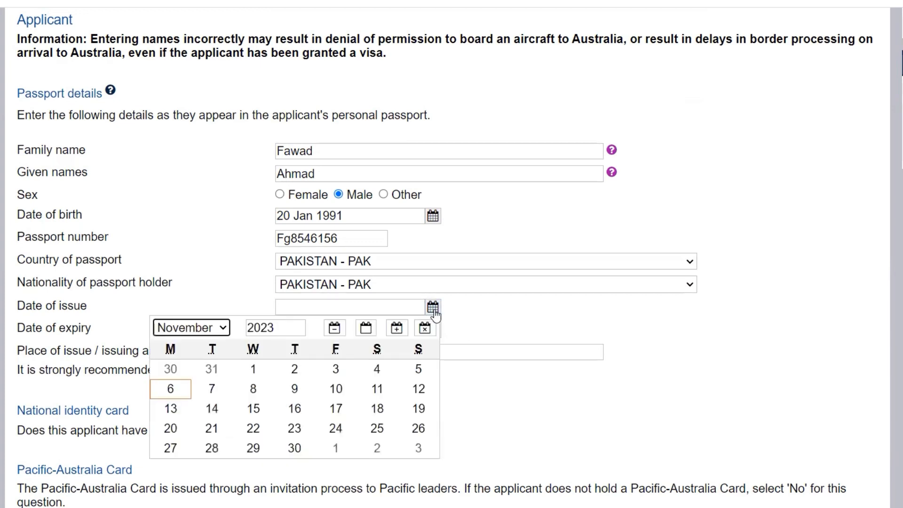
pyautogui.click(224, 330)
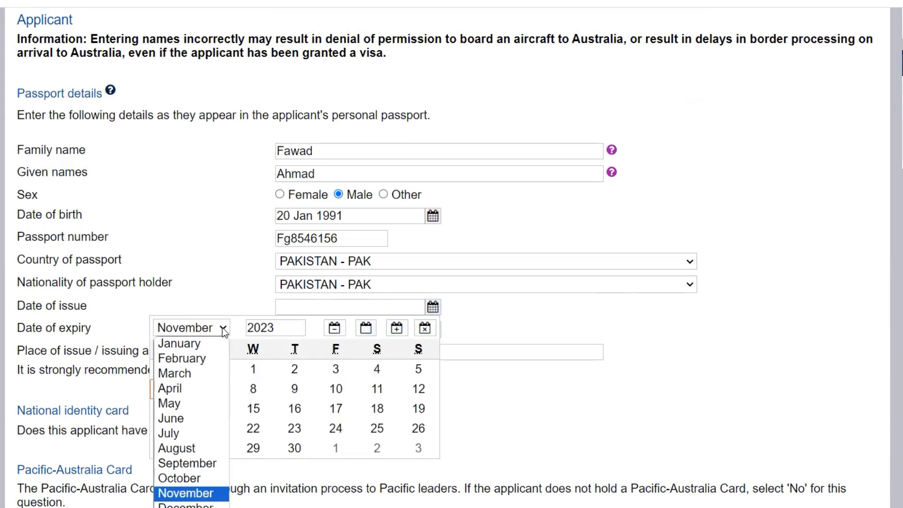
pyautogui.click(208, 494)
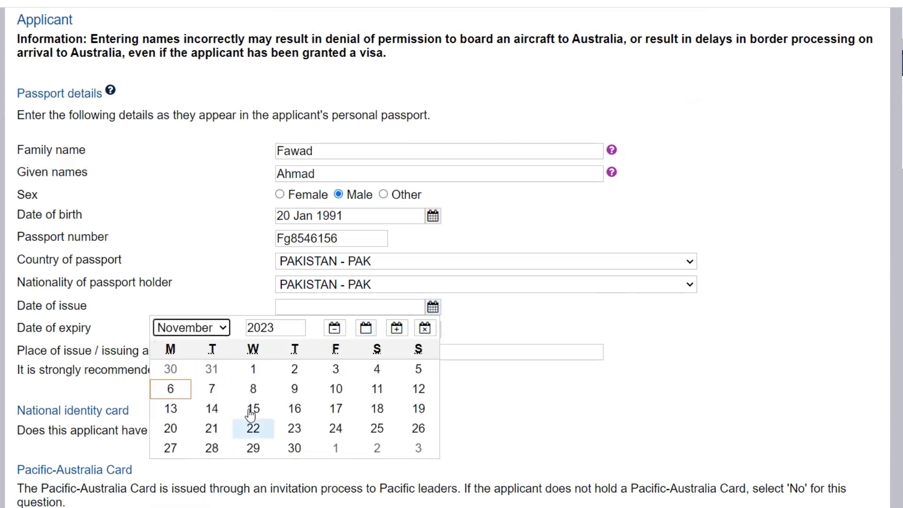
pyautogui.doubleClick(282, 329)
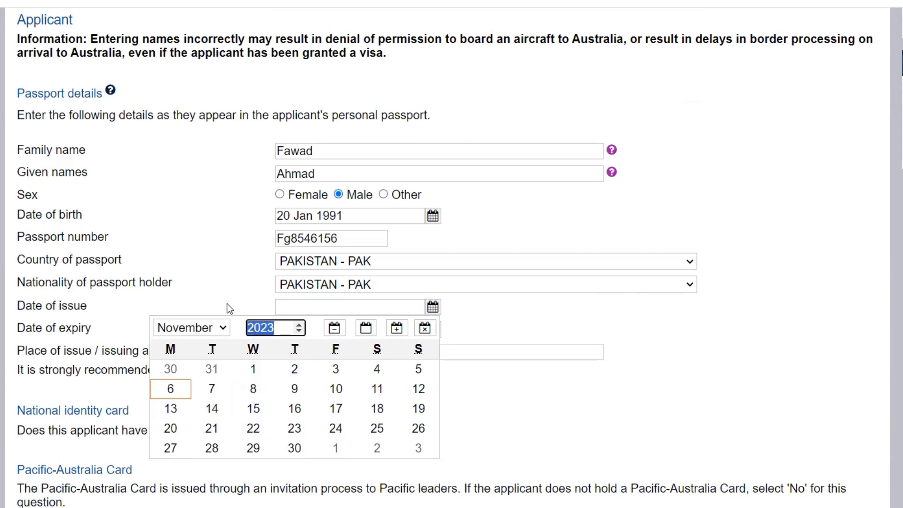
pyautogui.write('2019')
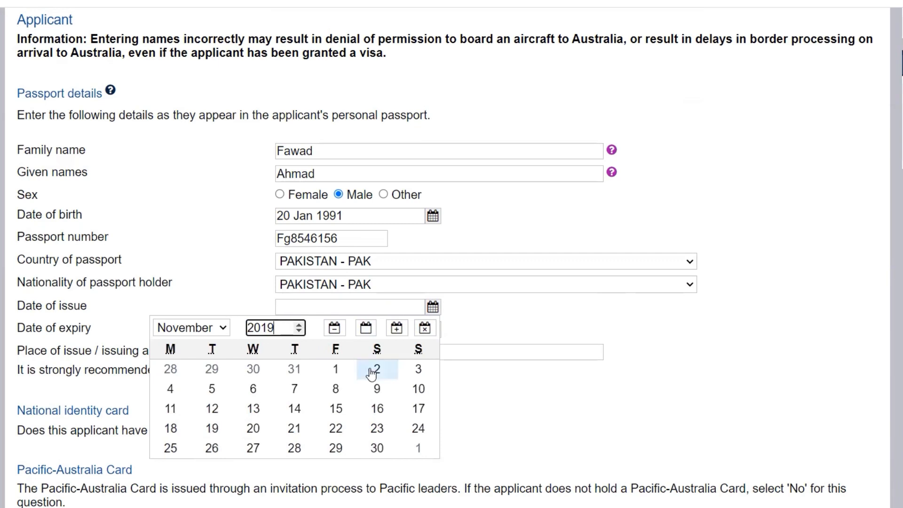
pyautogui.click(253, 428)
# Set the passport date of expiry to 20 Nov 2029.
pyautogui.click(307, 324)
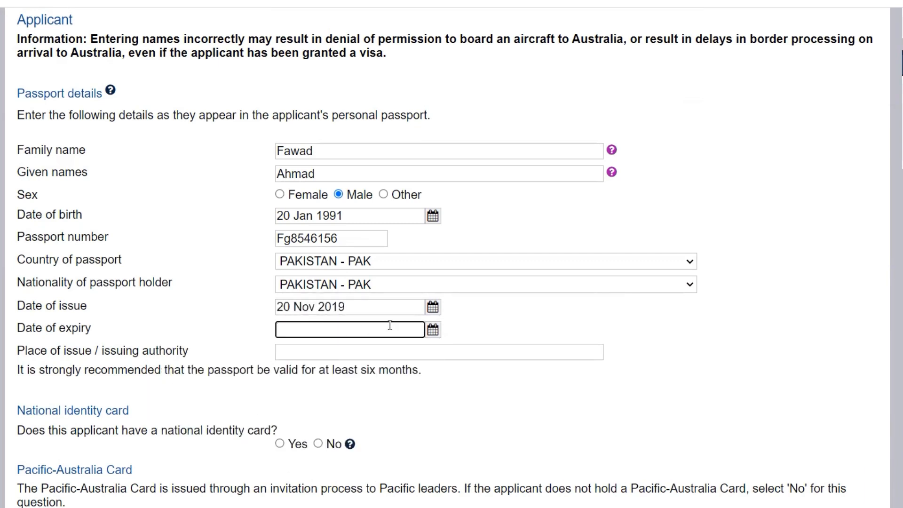
pyautogui.click(433, 329)
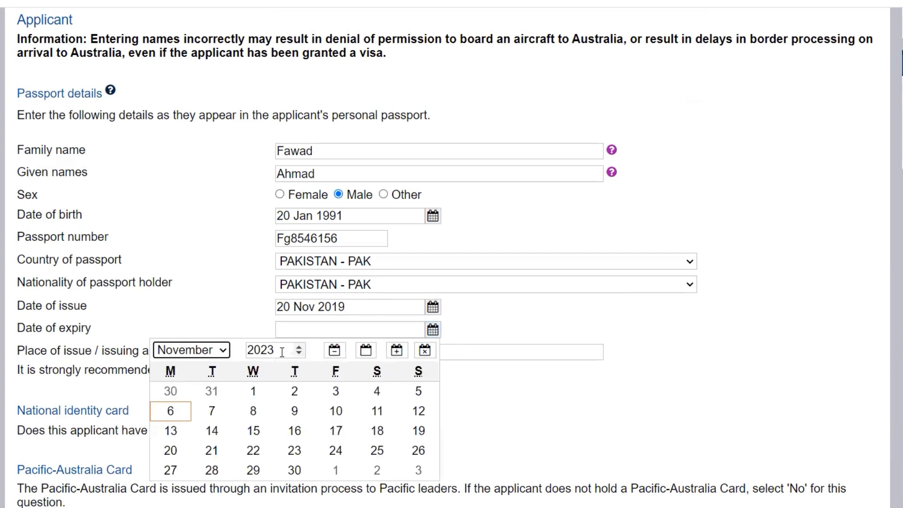
pyautogui.moveTo(282, 352); pyautogui.dragTo(243, 354)
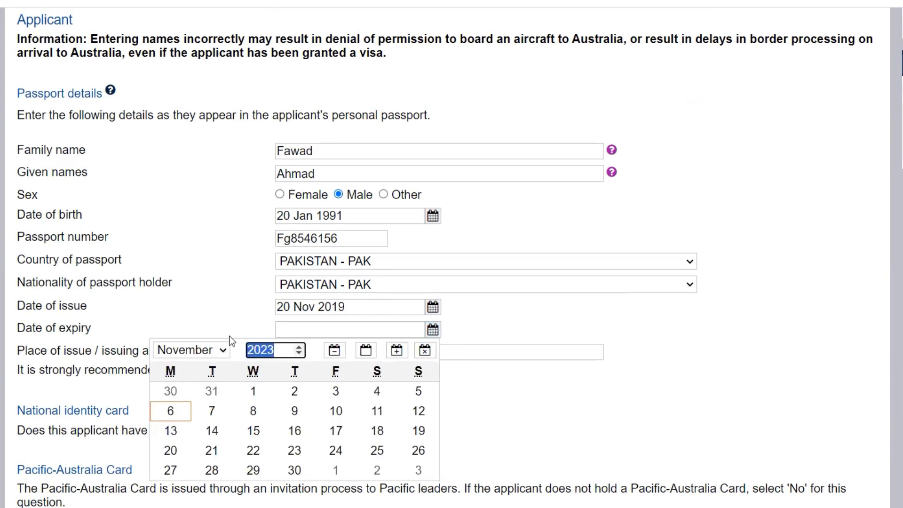
pyautogui.write('2029')
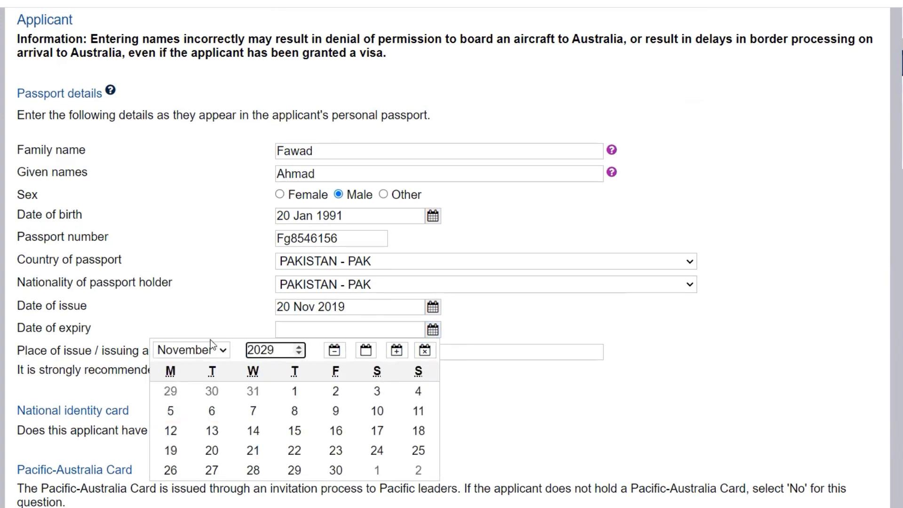
pyautogui.click(212, 450)
# Enter Pakistan as the passport's place of issue.
pyautogui.scroll(-3, 297, 298)
pyautogui.click(317, 203)
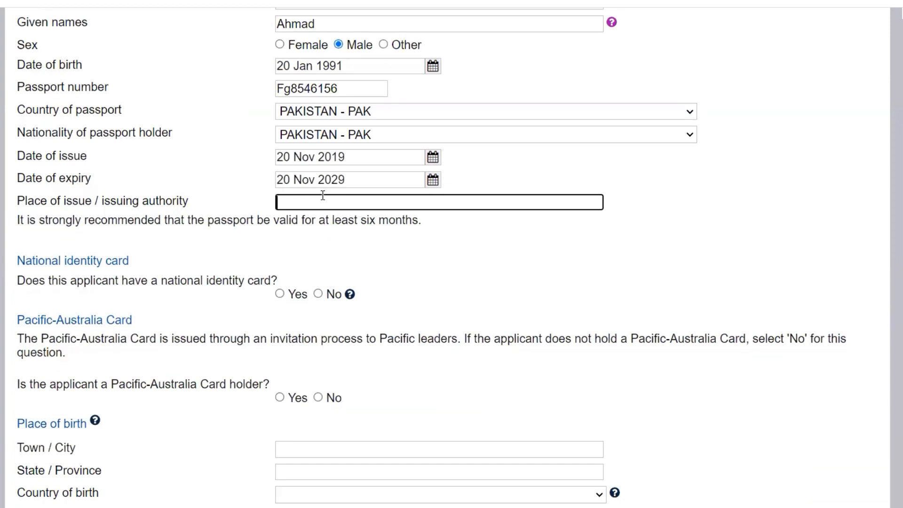
pyautogui.write('Pakistan')
# Answer Yes to holding a national identity card and start a new card entry.
pyautogui.scroll(-3, 248, 165)
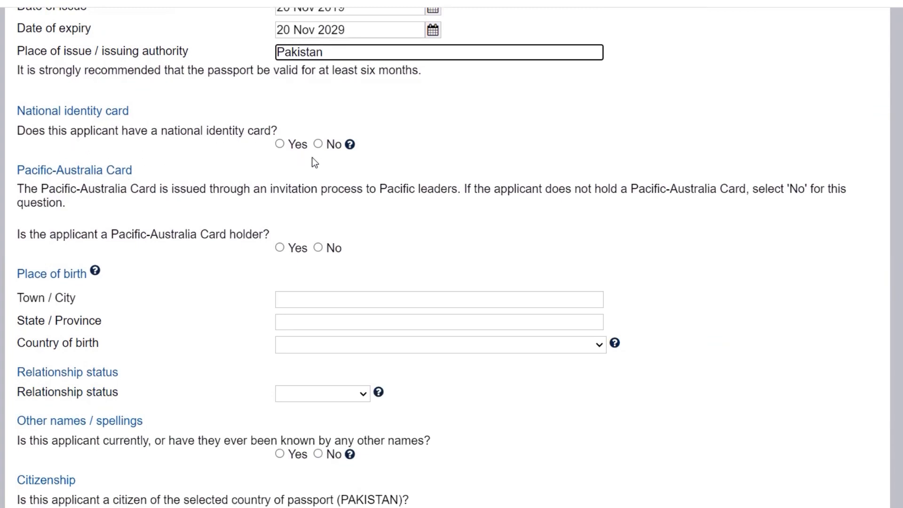
pyautogui.click(280, 144)
pyautogui.scroll(-2, 382, 111)
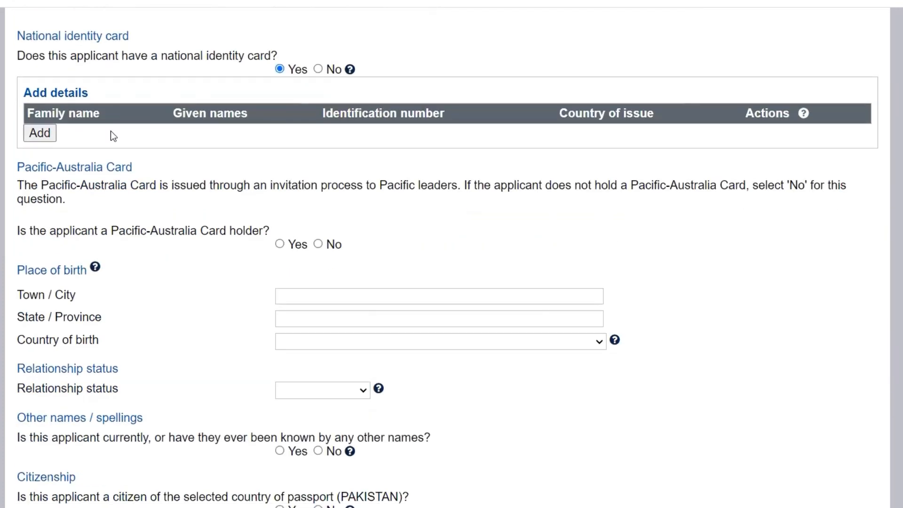
pyautogui.click(34, 135)
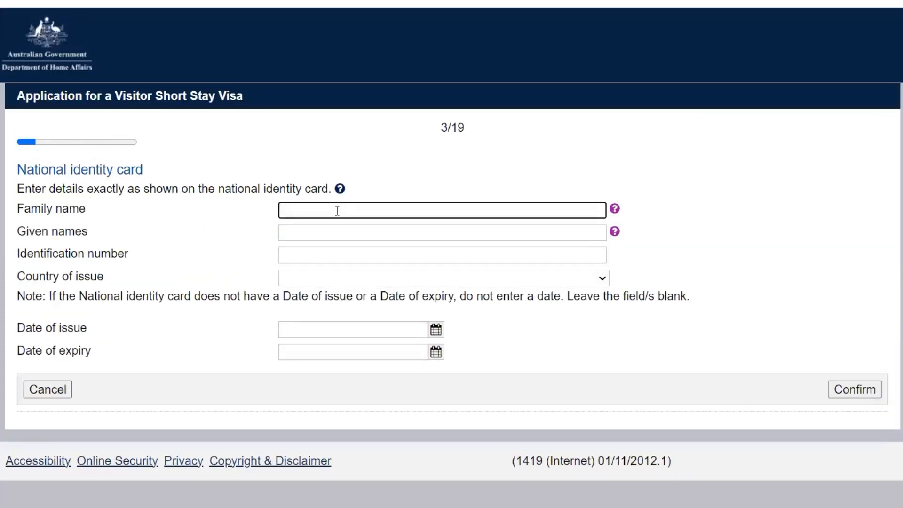
# Enter the holder's family and given names, the card number, and country of issue PAKISTAN.
pyautogui.press('Tab')
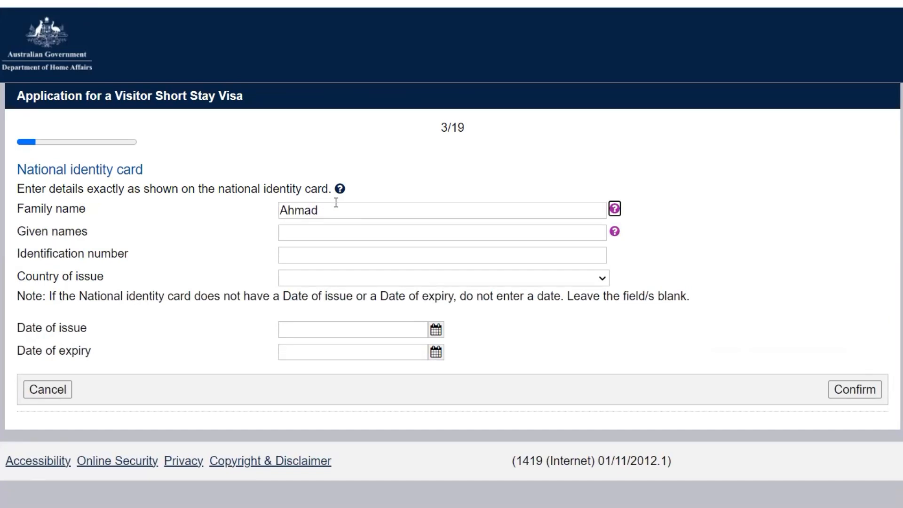
pyautogui.click(311, 231)
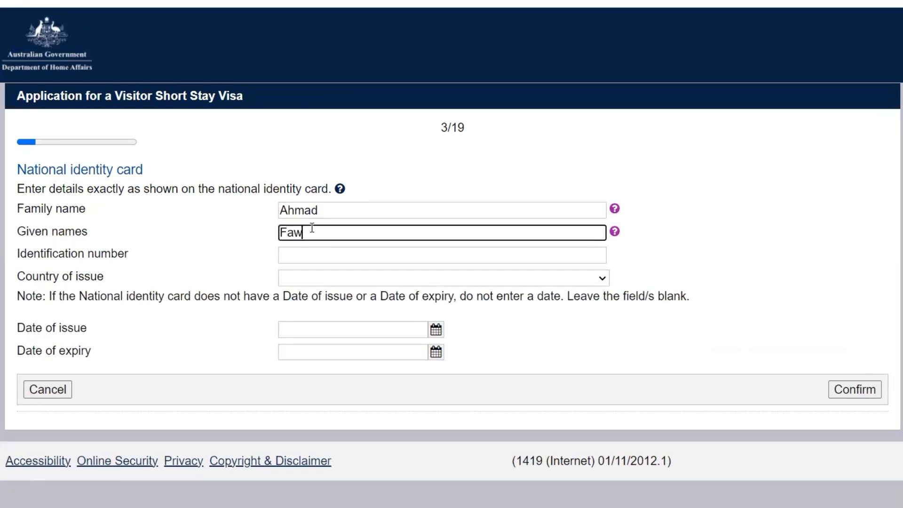
pyautogui.press('Tab')
pyautogui.click(320, 252)
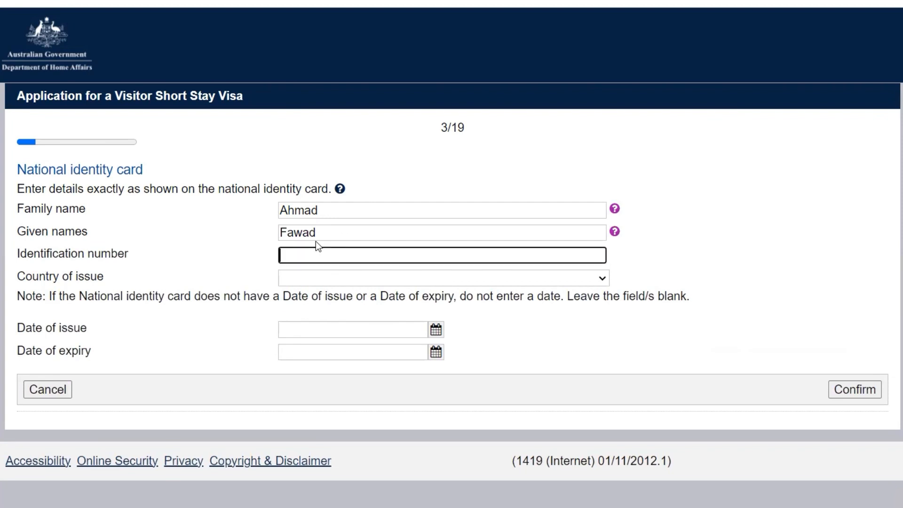
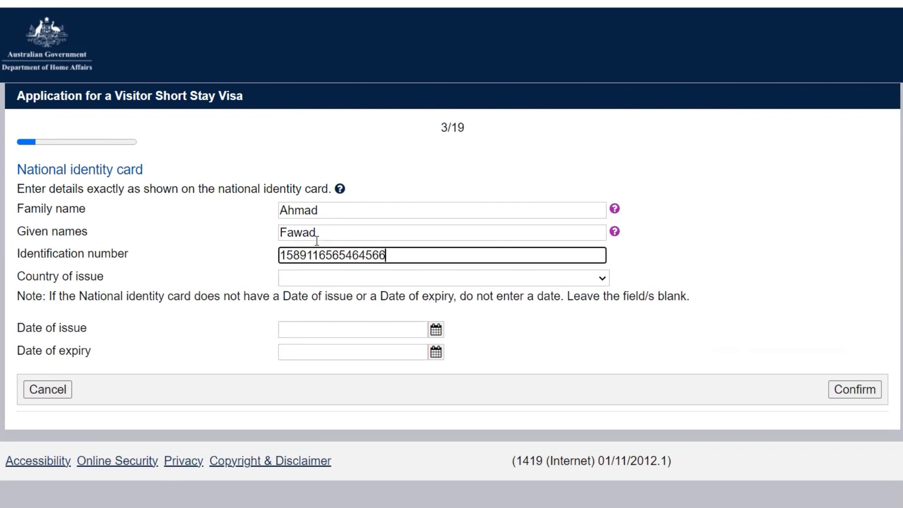
pyautogui.click(367, 277)
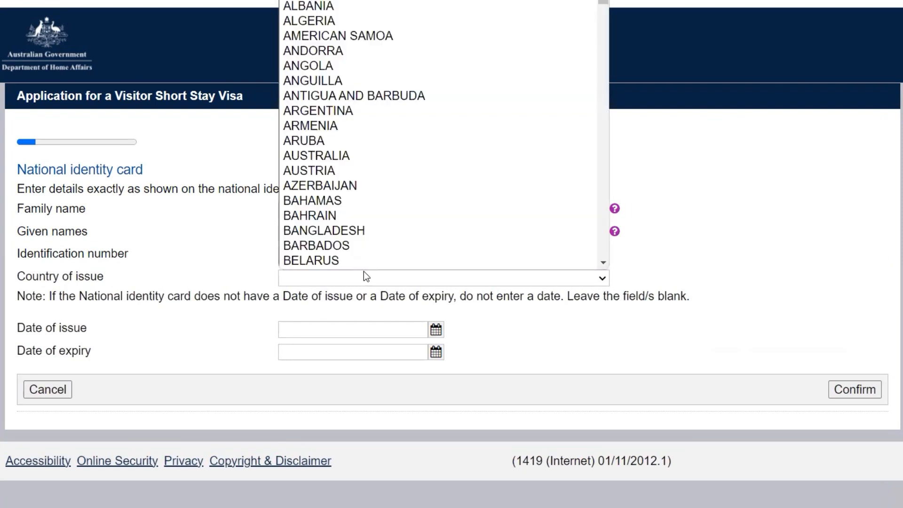
pyautogui.press('p')
pyautogui.press('Return')
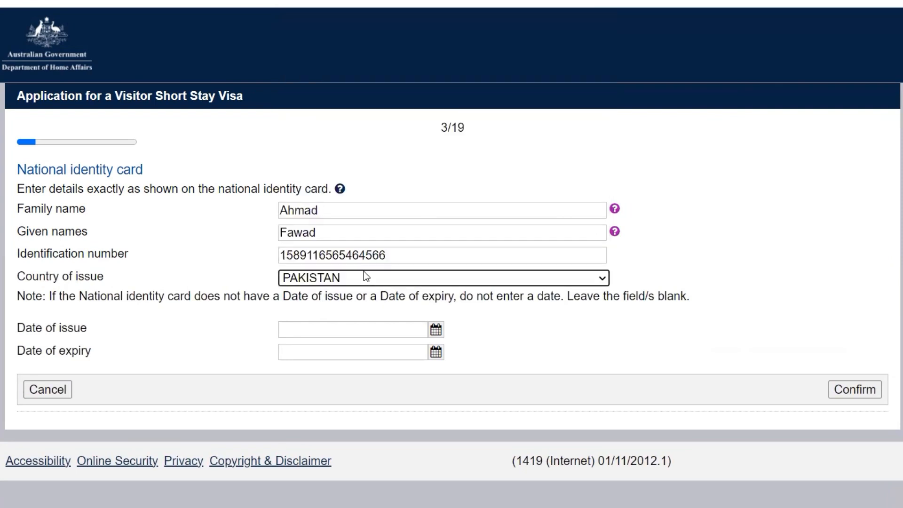
# Set the card's issue date to 07 Nov 2019 and expiry to 12 Nov 2025.
pyautogui.click(324, 325)
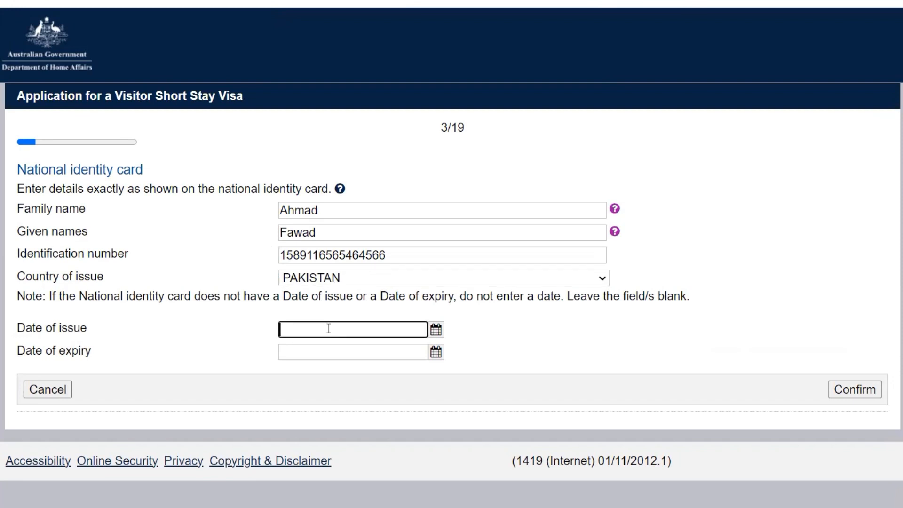
pyautogui.click(435, 331)
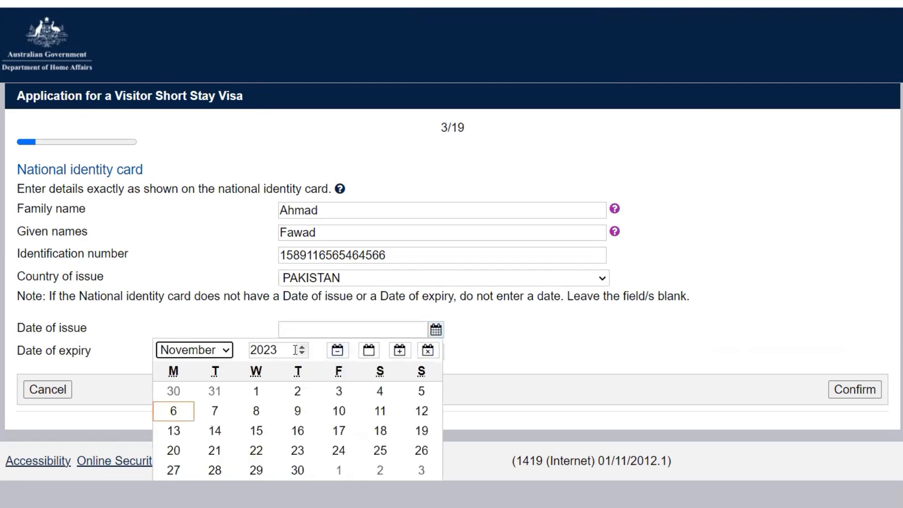
pyautogui.press('Tab')
pyautogui.write('2019')
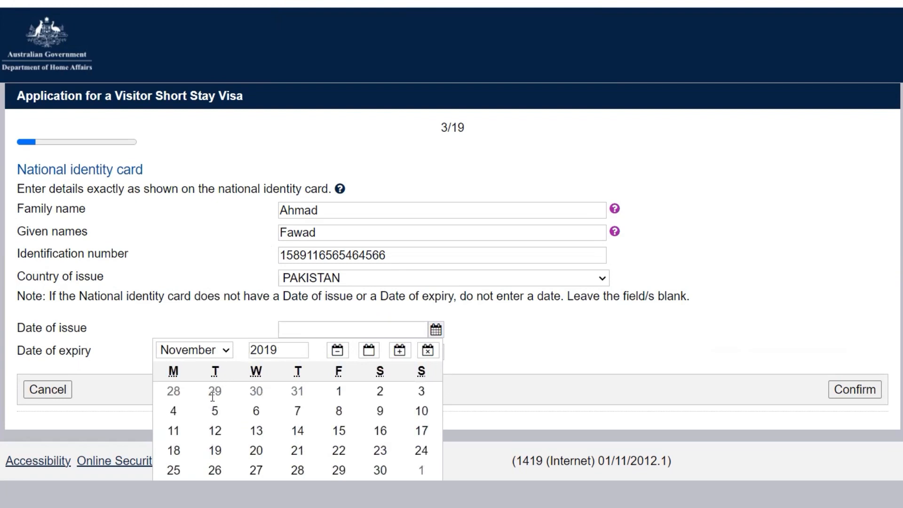
pyautogui.click(297, 411)
pyautogui.click(414, 351)
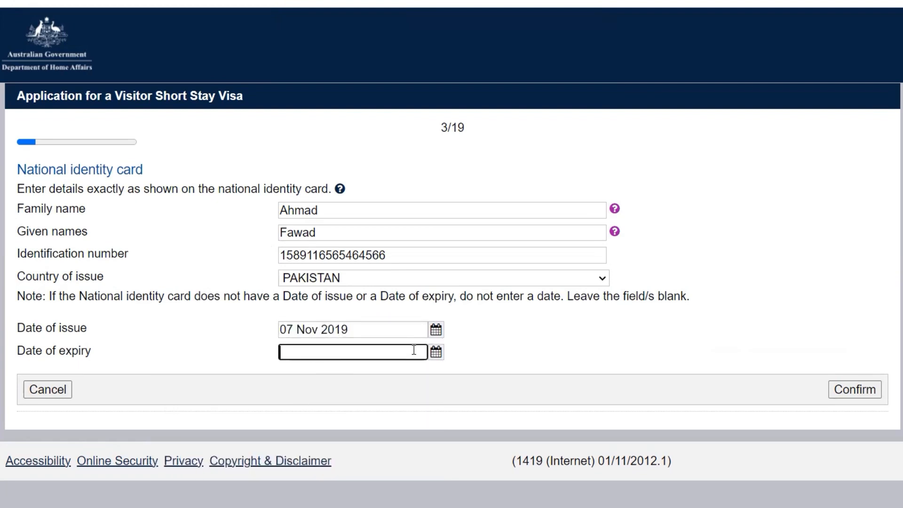
pyautogui.click(436, 355)
pyautogui.click(283, 374)
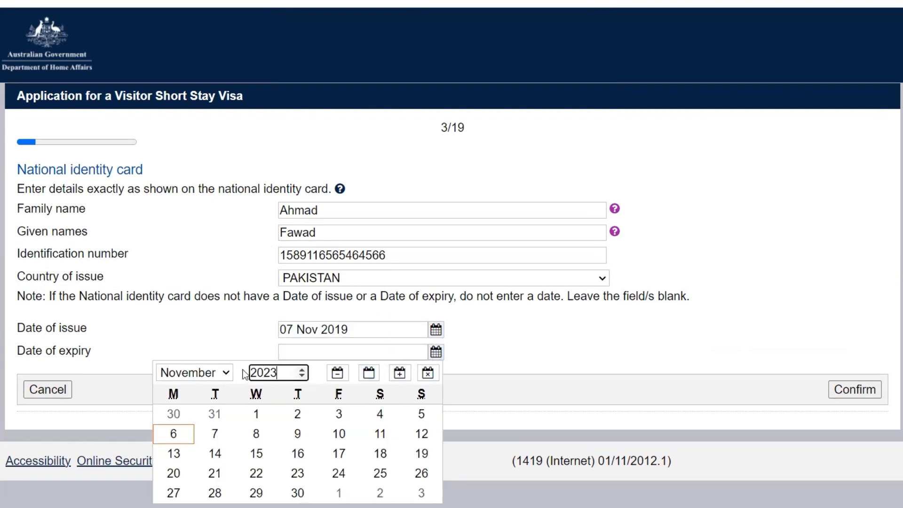
pyautogui.hotkey('ctrl', 'a')
pyautogui.write('2025')
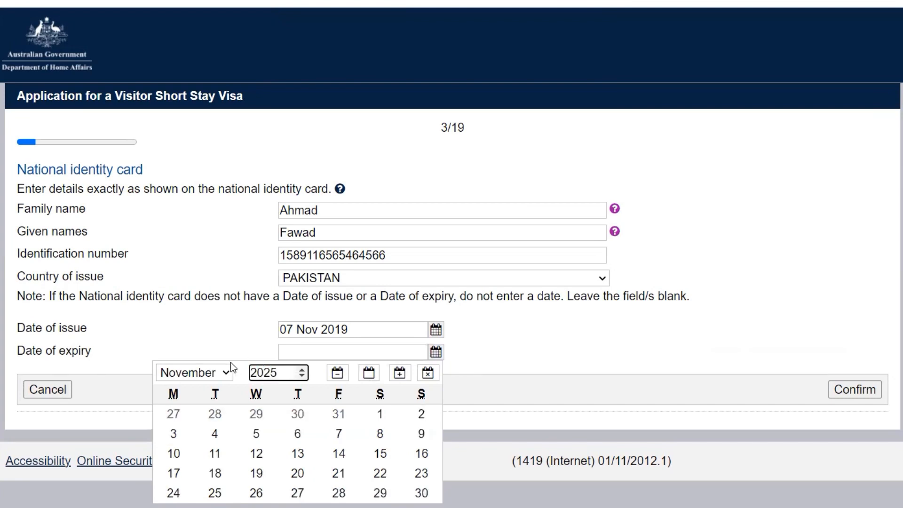
pyautogui.click(257, 455)
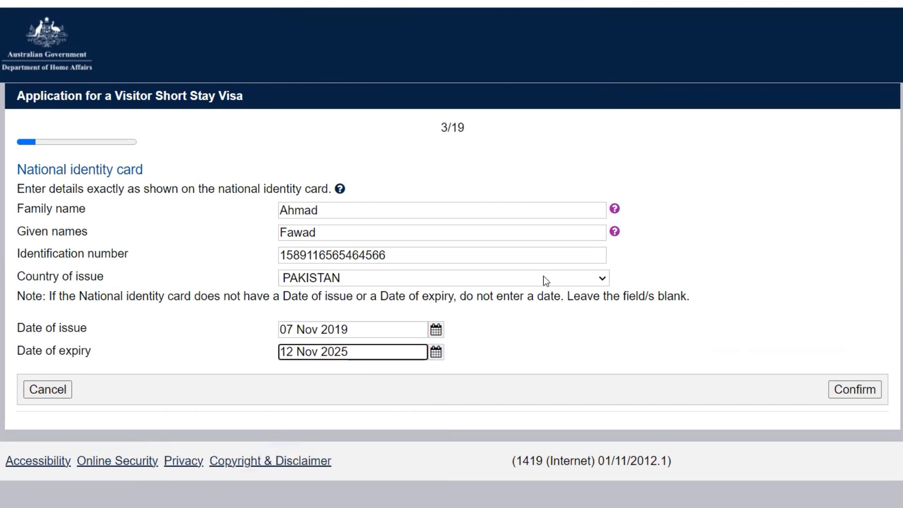
# Save the identity card details and answer No to holding a Pacific-Australia Card.
pyautogui.click(857, 392)
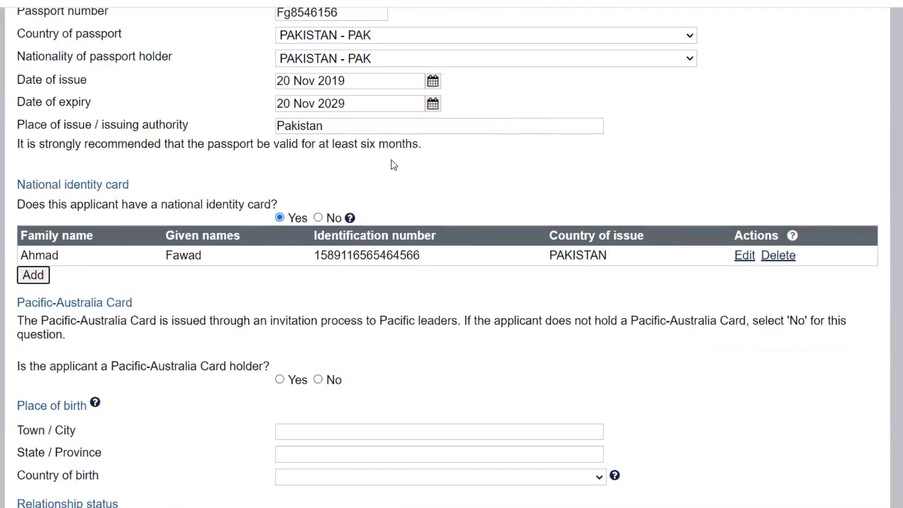
pyautogui.scroll(-3, 392, 160)
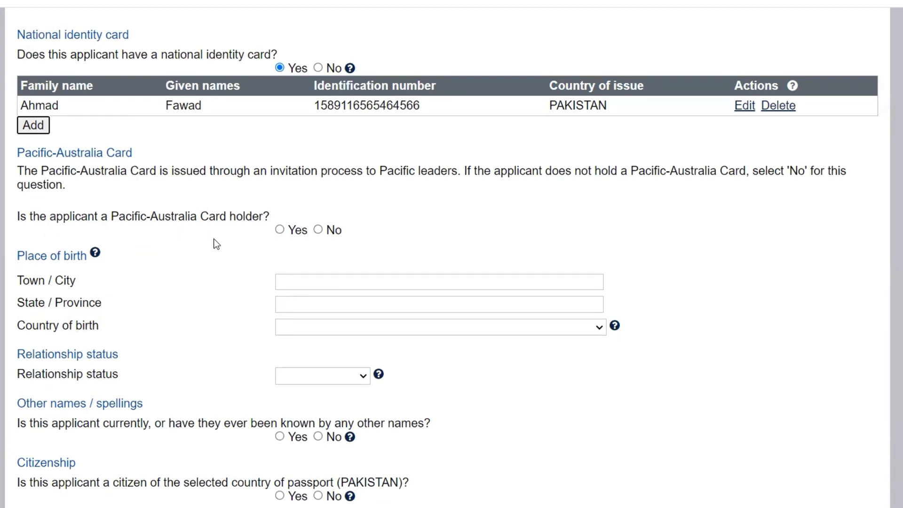
pyautogui.scroll(-3, 287, 212)
pyautogui.click(318, 80)
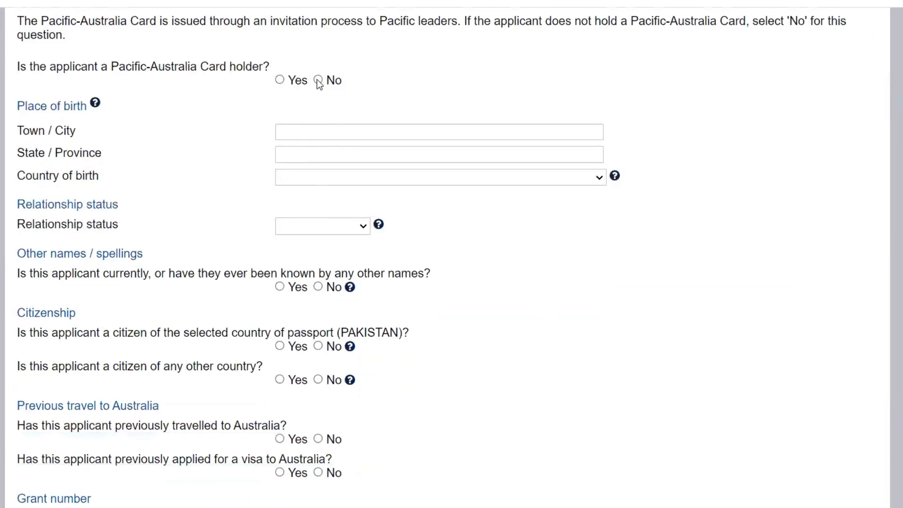
# Record birthplace Swat, Kpk, PAKISTAN and relationship status Married.
pyautogui.click(317, 132)
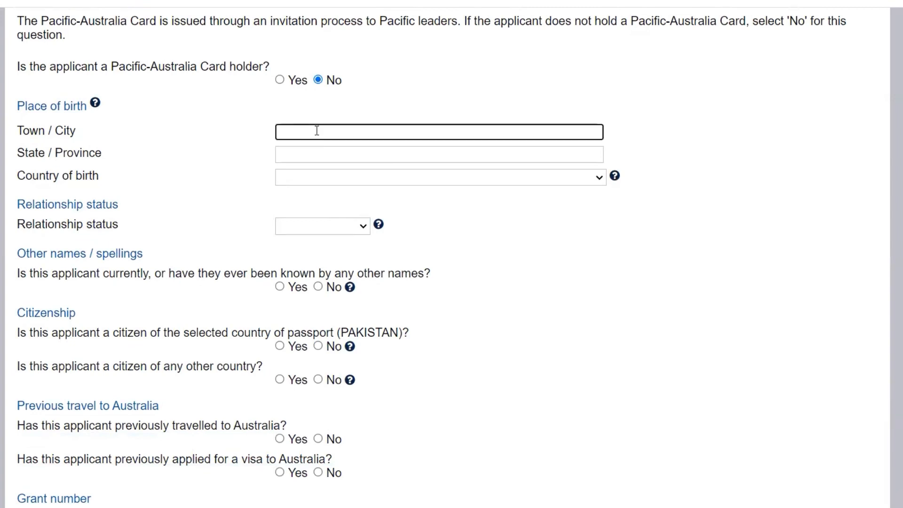
pyautogui.write('Swat')
pyautogui.click(327, 153)
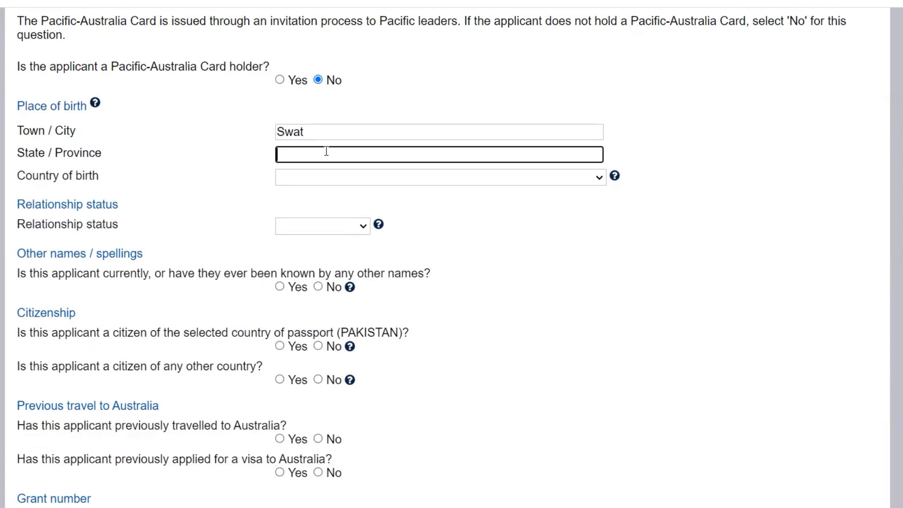
pyautogui.write('Kpk')
pyautogui.click(321, 178)
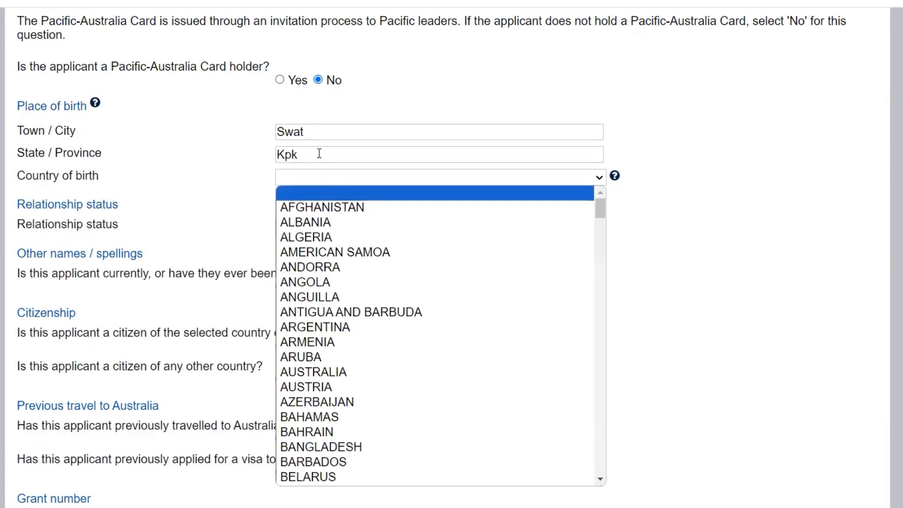
pyautogui.write('p')
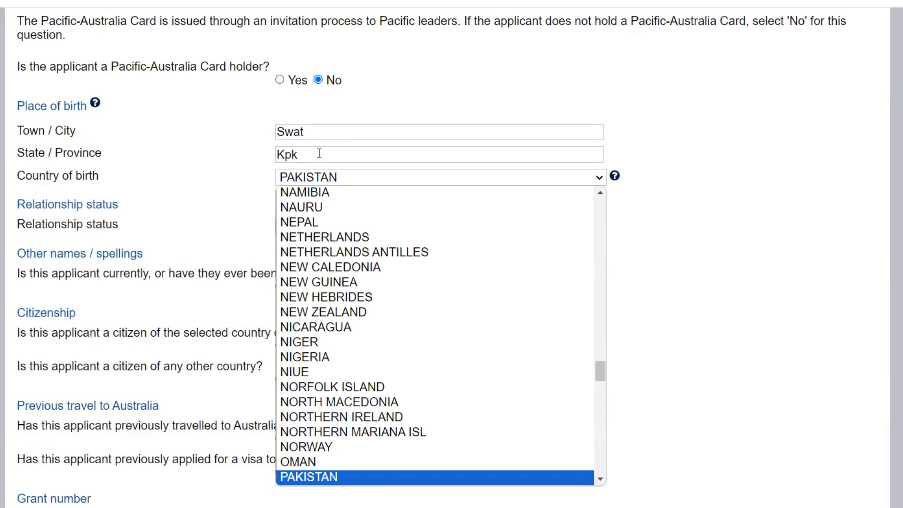
pyautogui.press('Return')
pyautogui.click(305, 227)
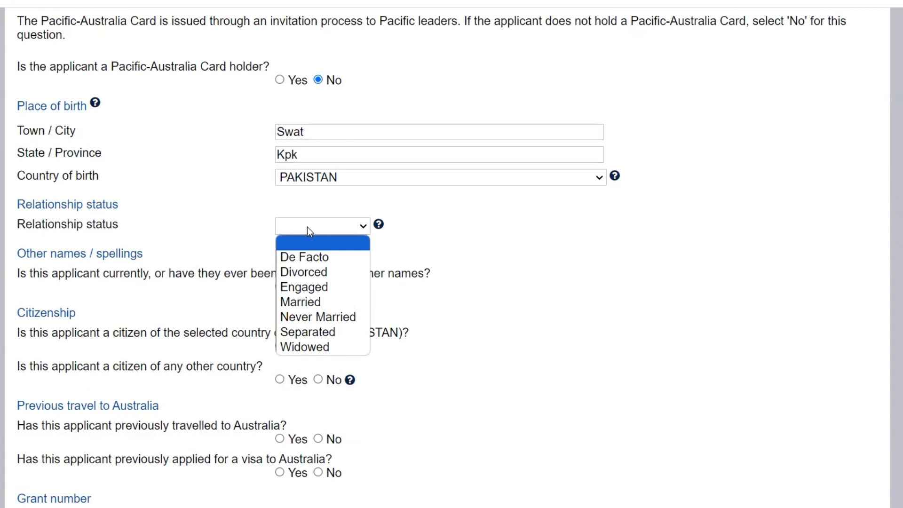
pyautogui.click(306, 302)
pyautogui.scroll(-2, 344, 168)
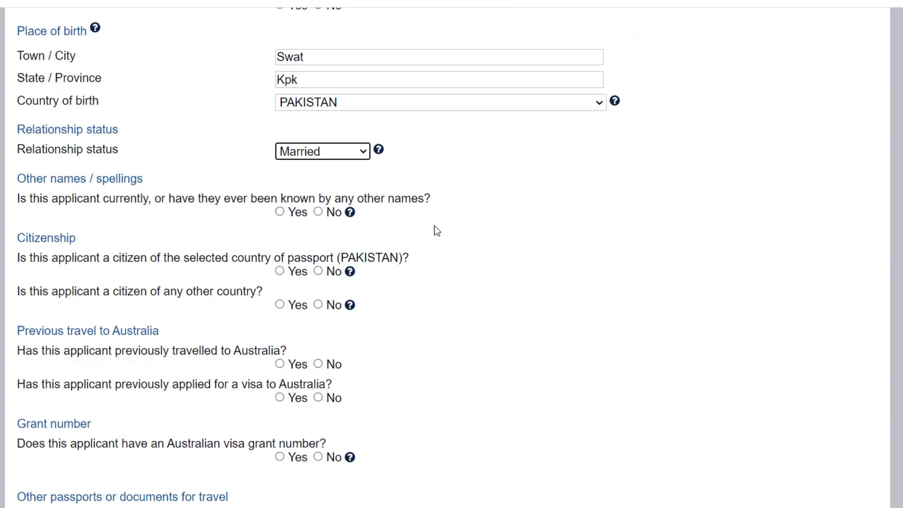
pyautogui.scroll(-1, 112, 230)
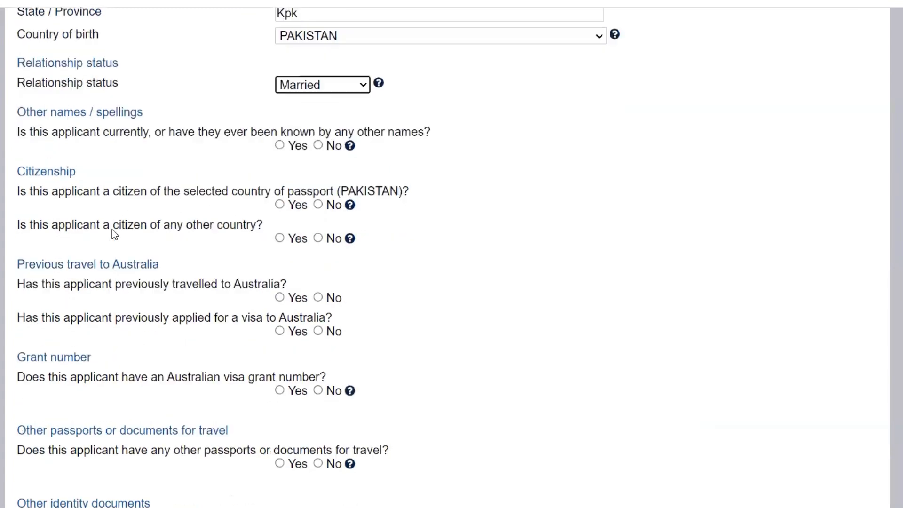
# Answer No to other names, other citizenship, prior Australian travel and visa applications; declare other identity documents.
pyautogui.click(319, 137)
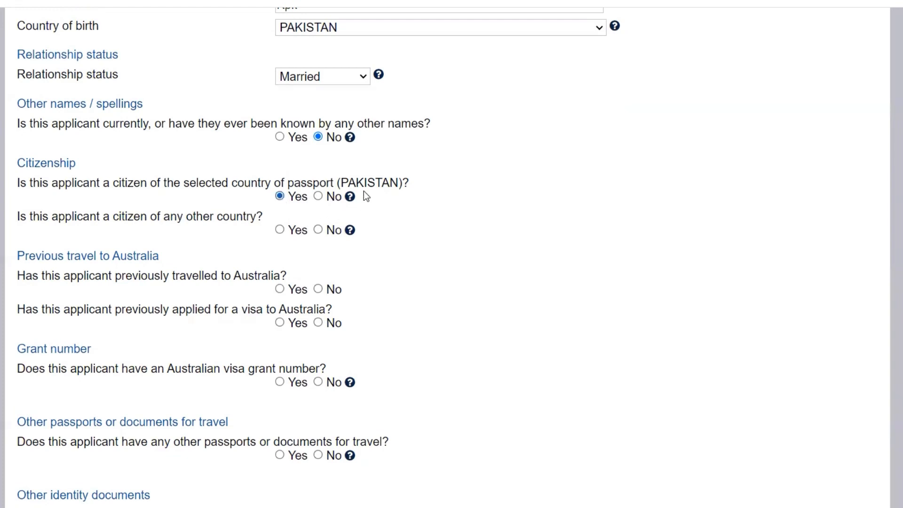
pyautogui.scroll(-2, 376, 196)
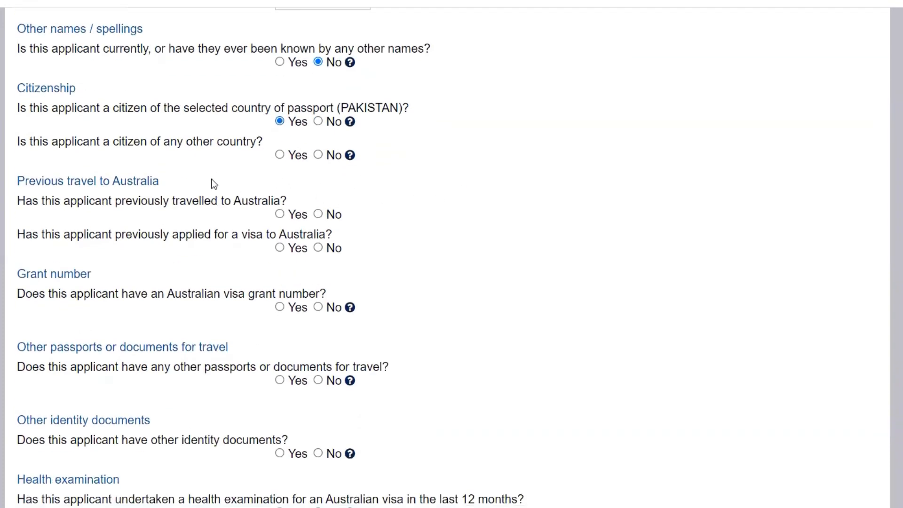
pyautogui.click(319, 156)
pyautogui.scroll(-2, 439, 177)
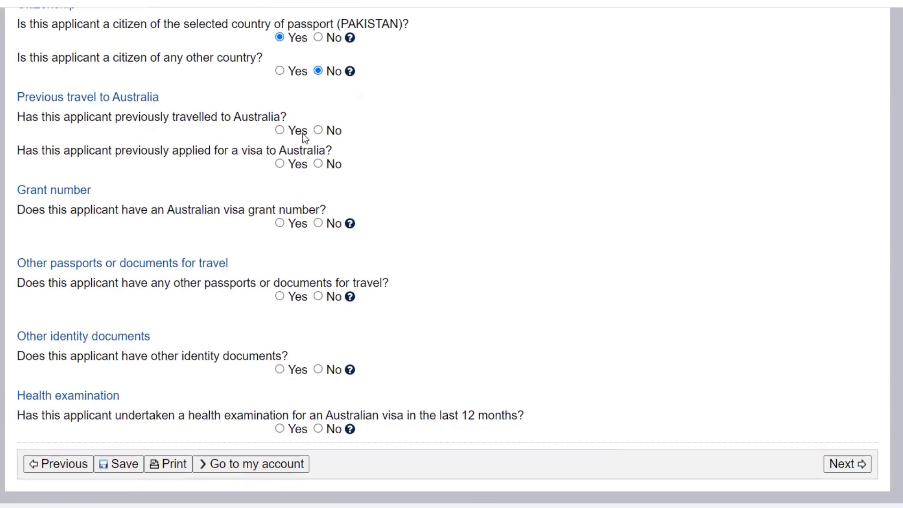
pyautogui.click(317, 129)
pyautogui.click(318, 164)
pyautogui.click(280, 370)
# Cancel the partly typed identity document entry and answer No to a recent health examination.
pyautogui.scroll(-3, 343, 303)
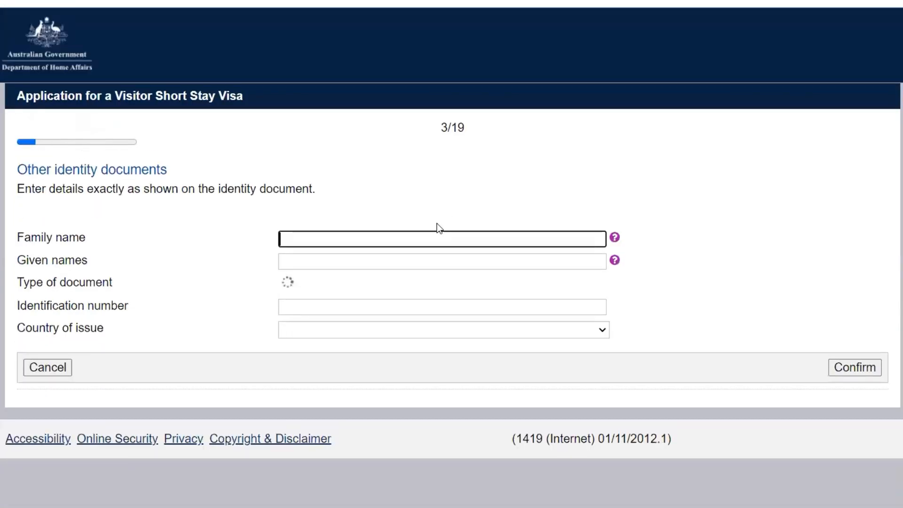
pyautogui.write('skksdsna')
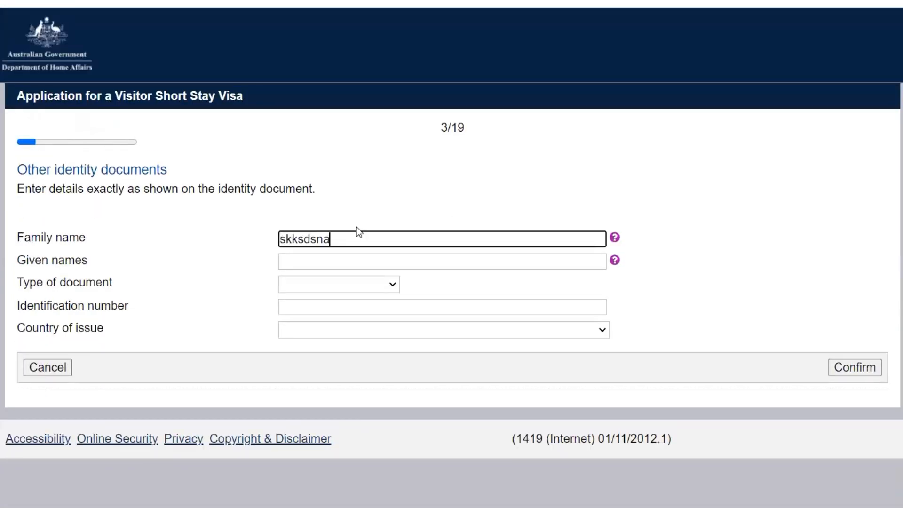
pyautogui.click(334, 262)
pyautogui.write('dsdsada')
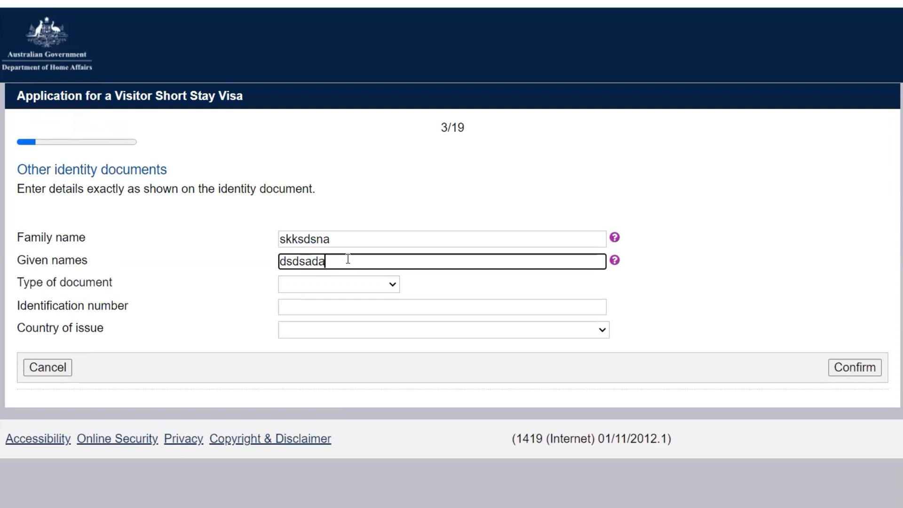
pyautogui.press('BackSpace')
pyautogui.press('BackSpace')
pyautogui.press('BackSpace')
pyautogui.press('BackSpace')
pyautogui.press('BackSpace')
pyautogui.press('BackSpace')
pyautogui.click(49, 368)
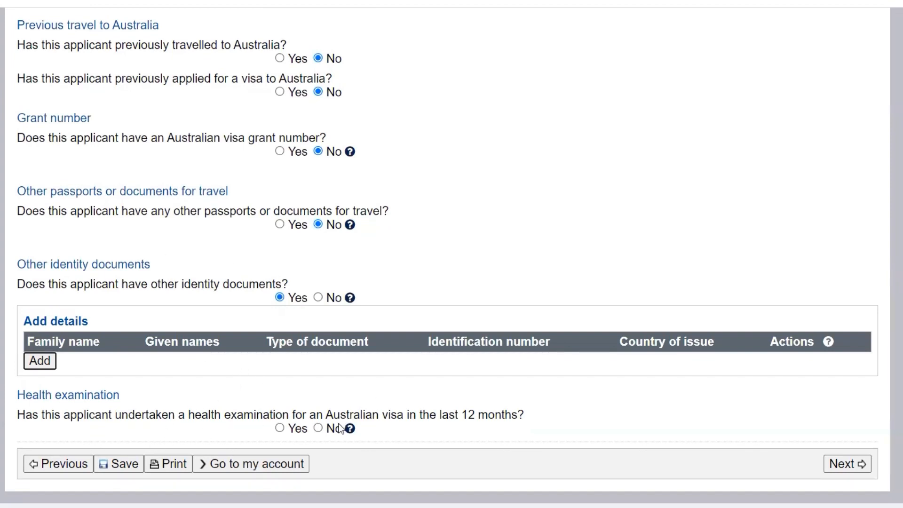
pyautogui.click(319, 428)
# Change other identity documents to No and confirm the critical data as correct.
pyautogui.click(318, 297)
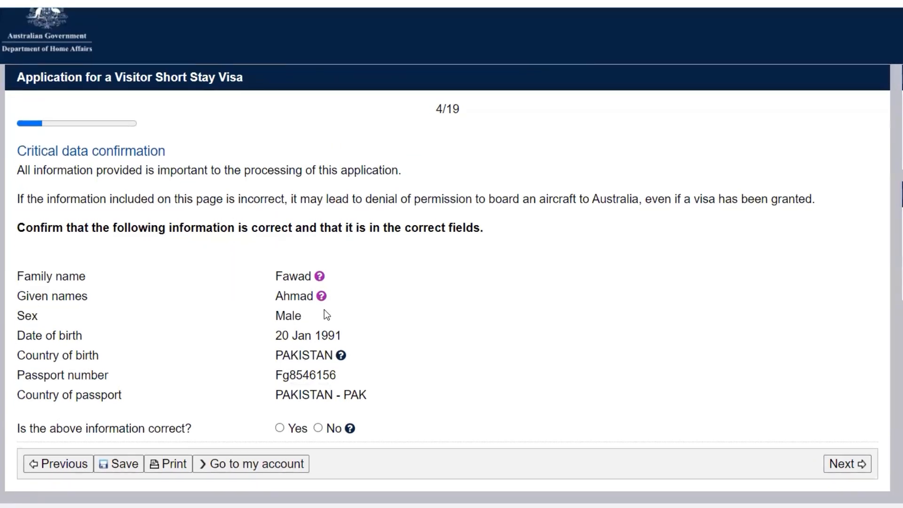
pyautogui.click(280, 429)
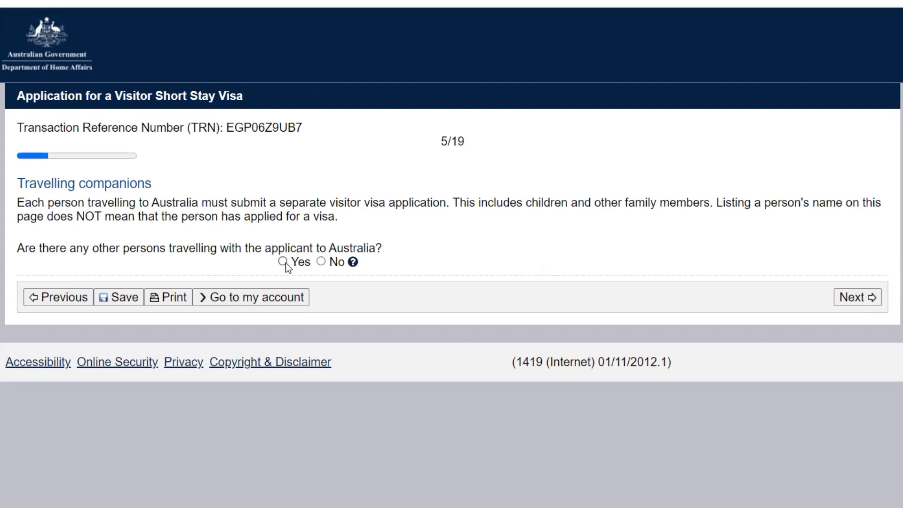
# Set the travelling companions answer, switching from Yes to No.
pyautogui.click(282, 262)
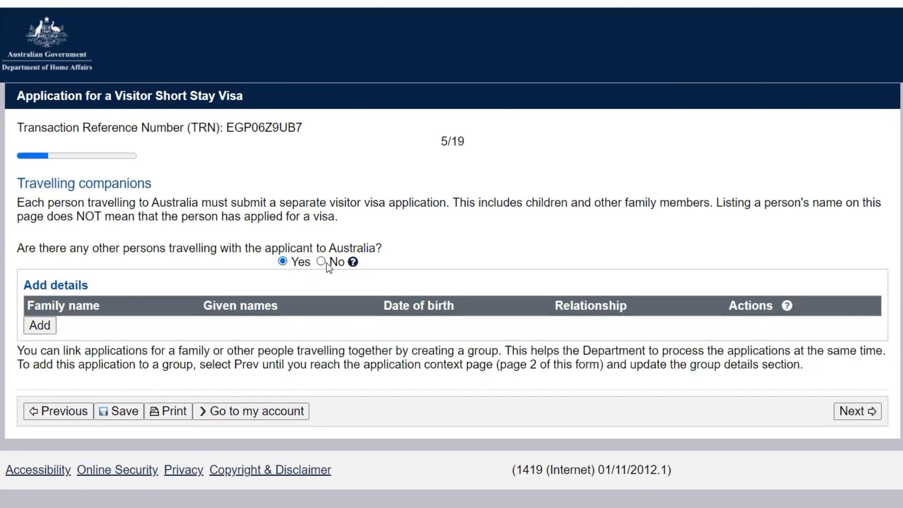
pyautogui.click(322, 262)
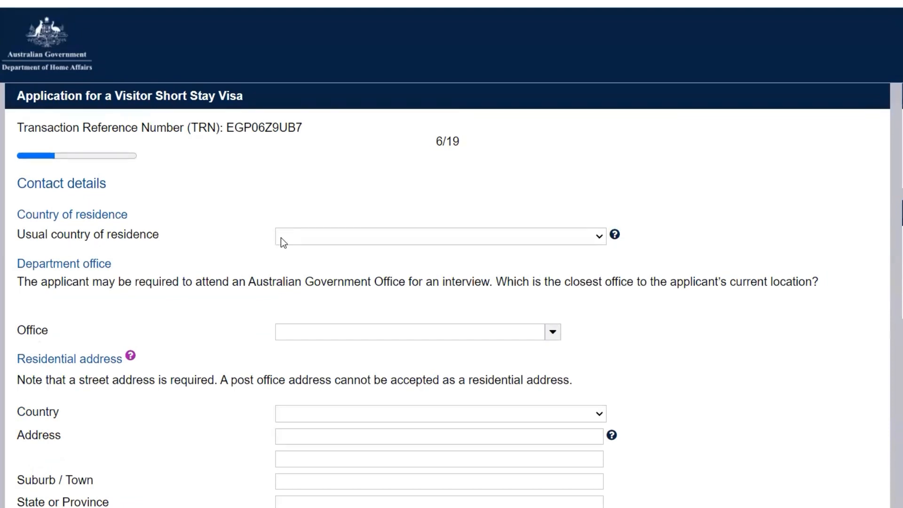
# Set the usual country of residence to SAUDI ARABIA.
pyautogui.click(313, 235)
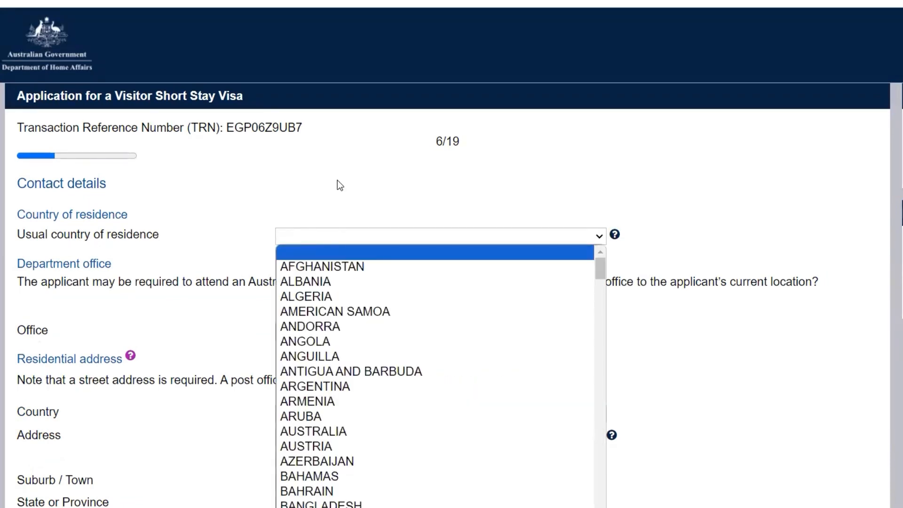
pyautogui.write('sau')
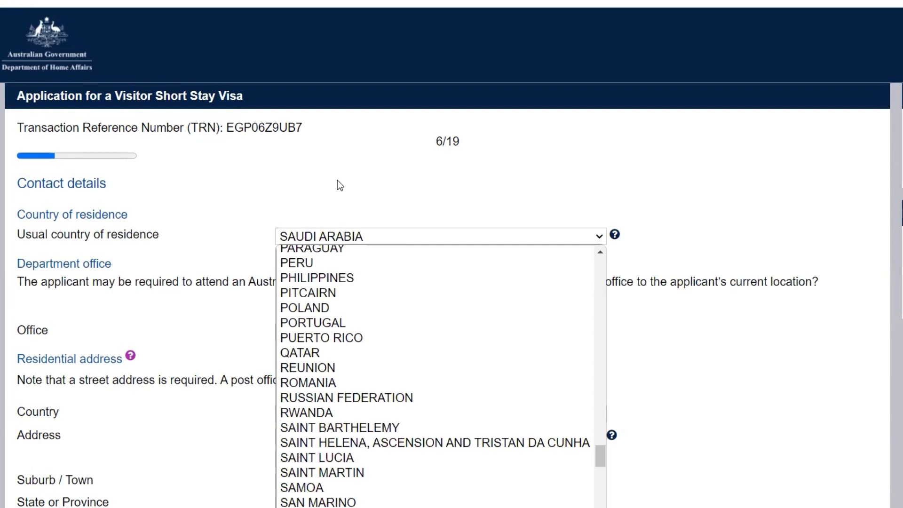
pyautogui.press('Return')
pyautogui.scroll(-3, 257, 215)
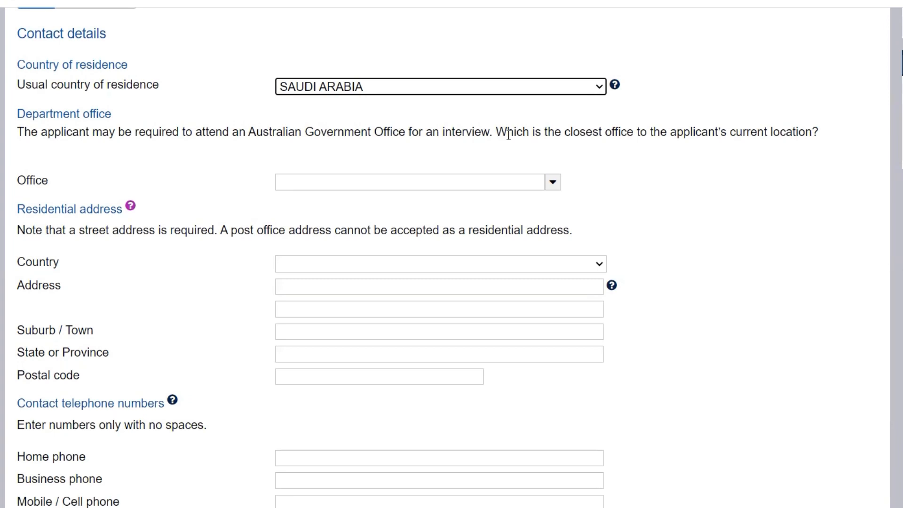
# Choose Pakistan, Islamabad as the department office after searching the offices list.
pyautogui.click(378, 184)
pyautogui.scroll(-4, 429, 183)
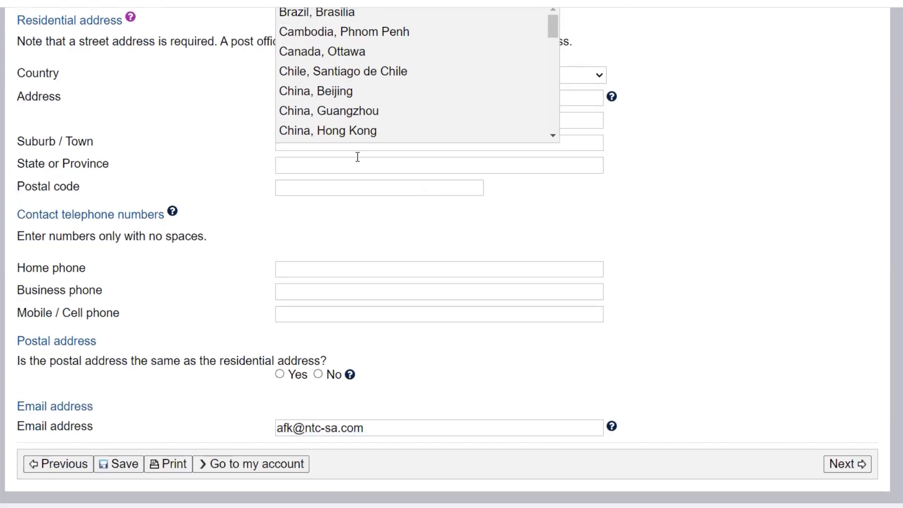
pyautogui.scroll(3, 357, 155)
pyautogui.write('saud')
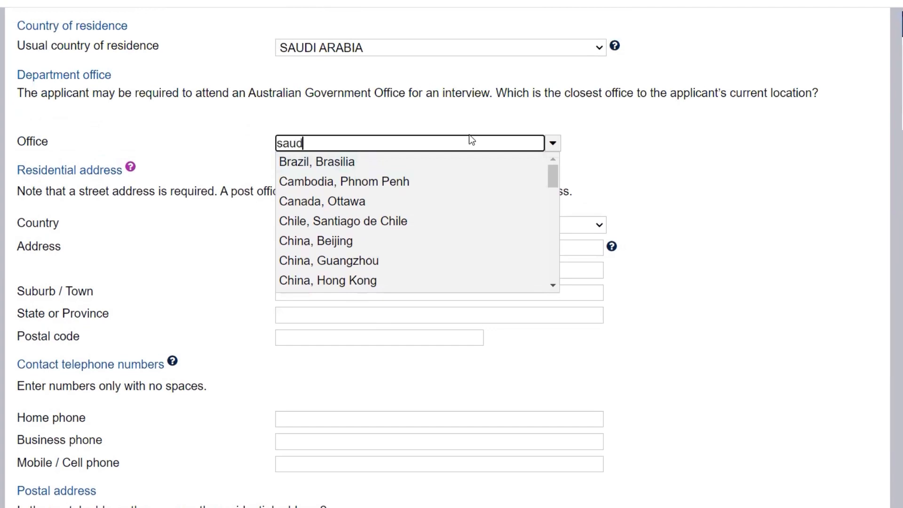
pyautogui.press('BackSpace')
pyautogui.press('BackSpace')
pyautogui.press('BackSpace')
pyautogui.press('BackSpace')
pyautogui.write('riya')
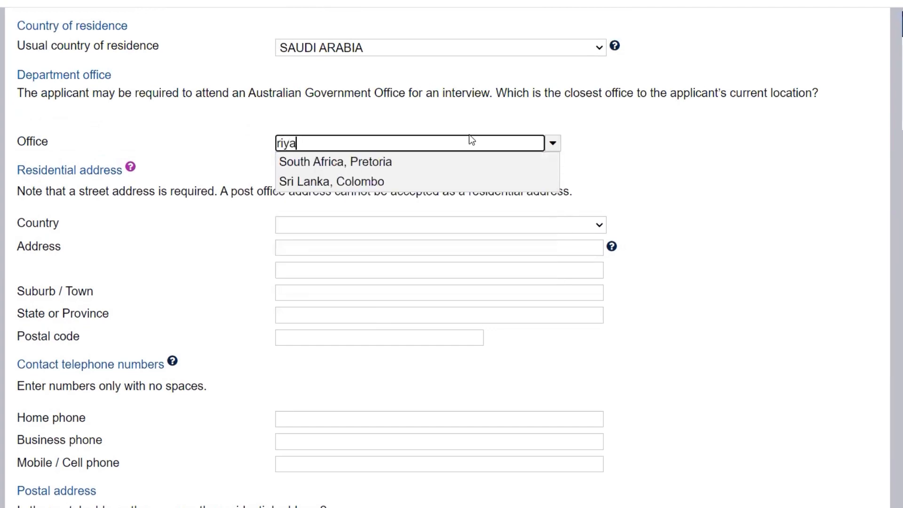
pyautogui.press('BackSpace')
pyautogui.press('BackSpace')
pyautogui.press('BackSpace')
pyautogui.press('BackSpace')
pyautogui.write('je')
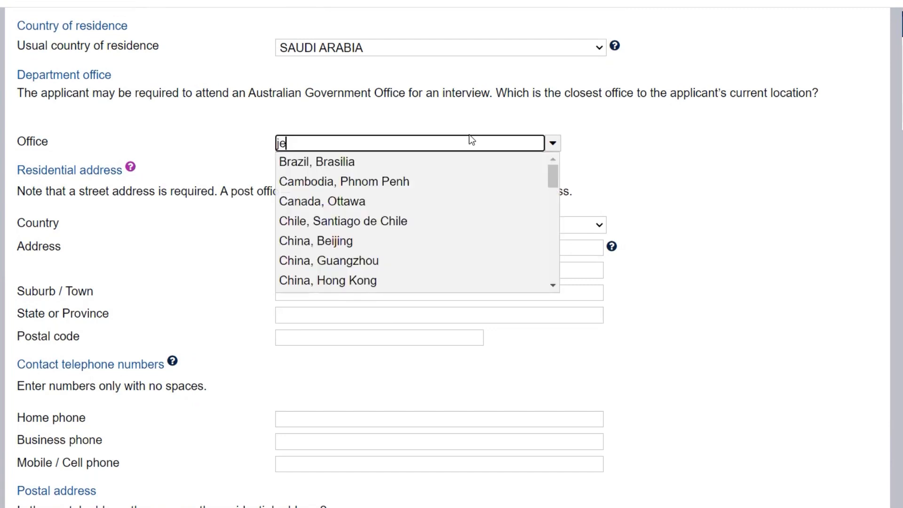
pyautogui.press('BackSpace')
pyautogui.press('BackSpace')
pyautogui.write('vf')
pyautogui.press('BackSpace')
pyautogui.press('BackSpace')
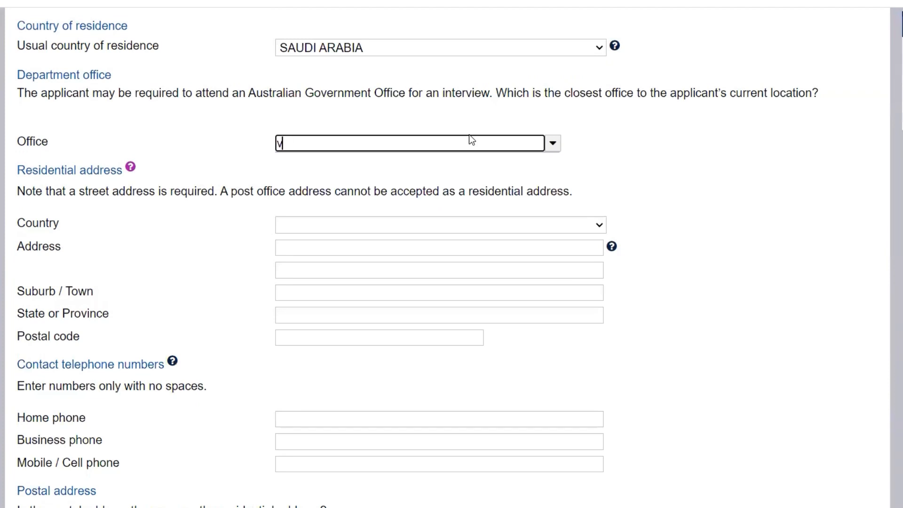
pyautogui.click(553, 144)
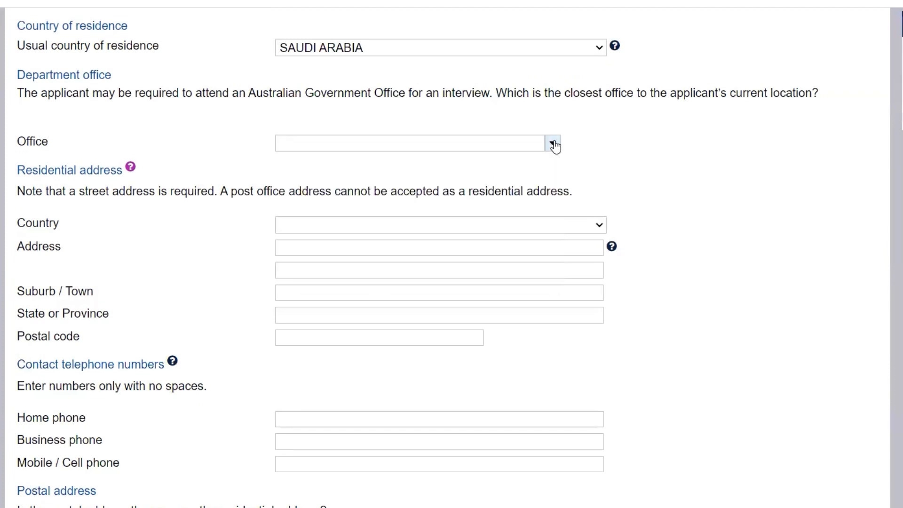
pyautogui.click(553, 144)
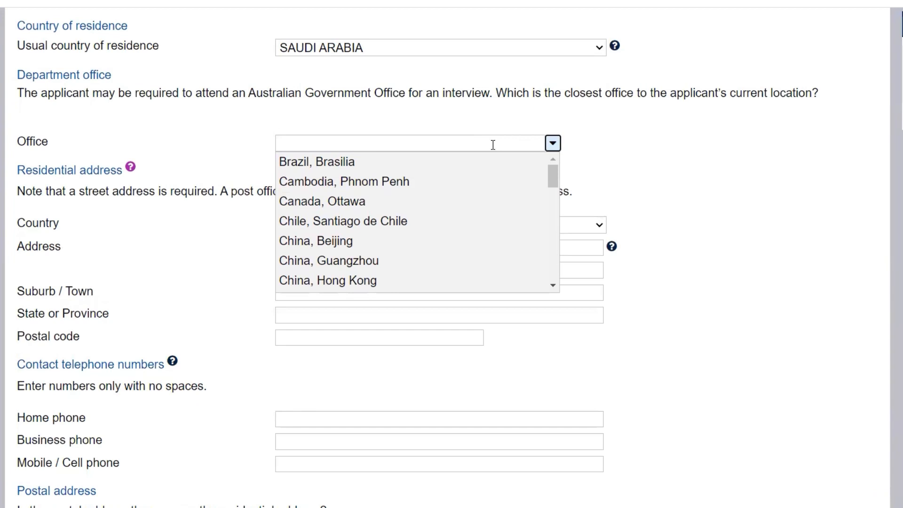
pyautogui.click(466, 146)
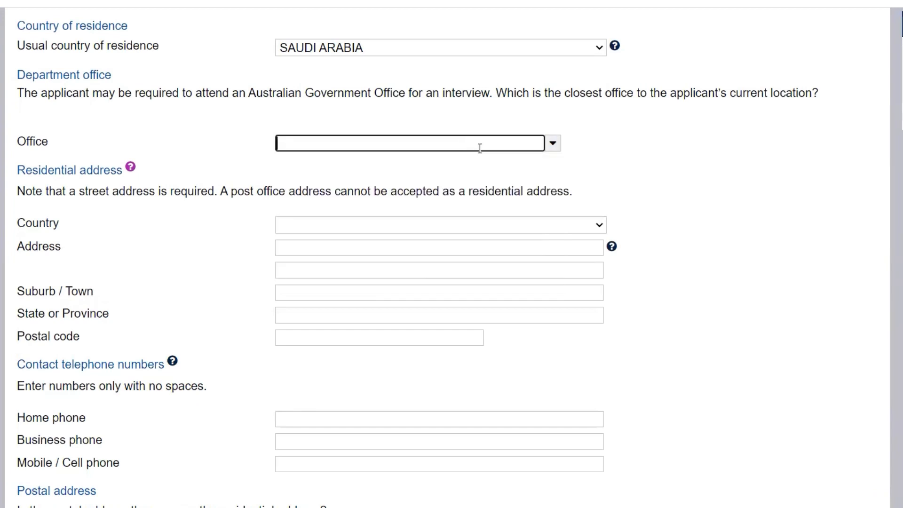
pyautogui.click(553, 146)
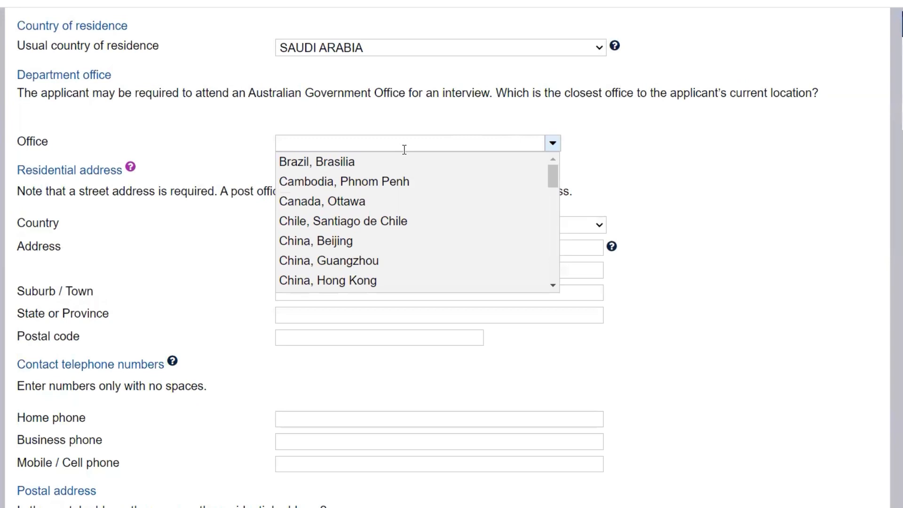
pyautogui.press('s')
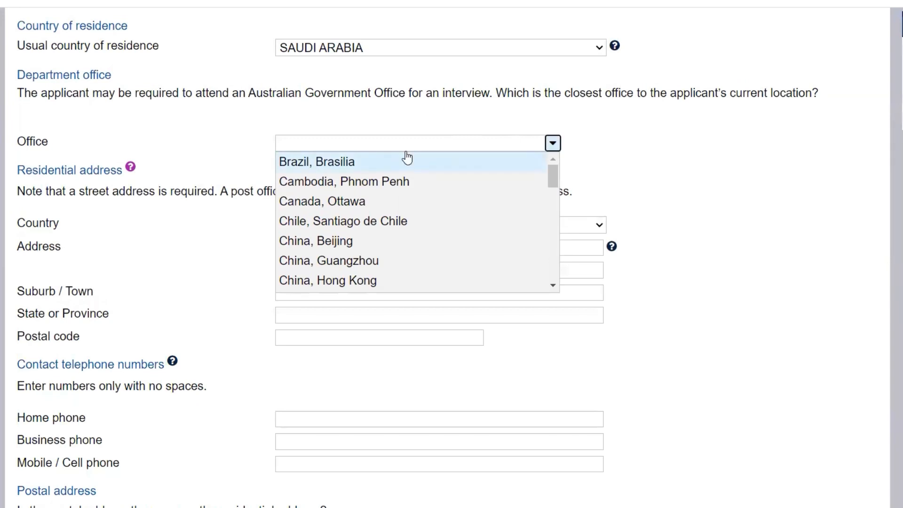
pyautogui.moveTo(548, 174); pyautogui.dragTo(548, 226)
pyautogui.click(437, 243)
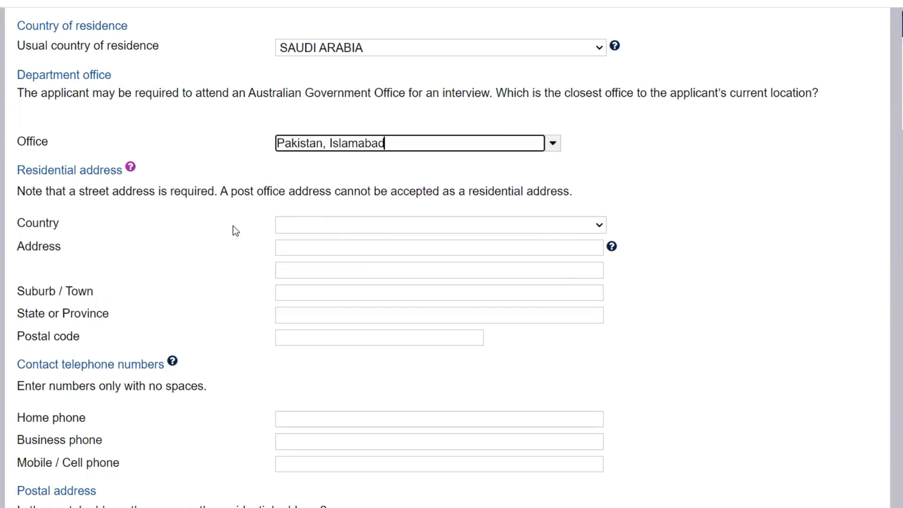
# Fill the residential address: SAUDI ARABIA, the street address, and province MAKKAH AL MUKARRAMAH.
pyautogui.scroll(-2, 134, 230)
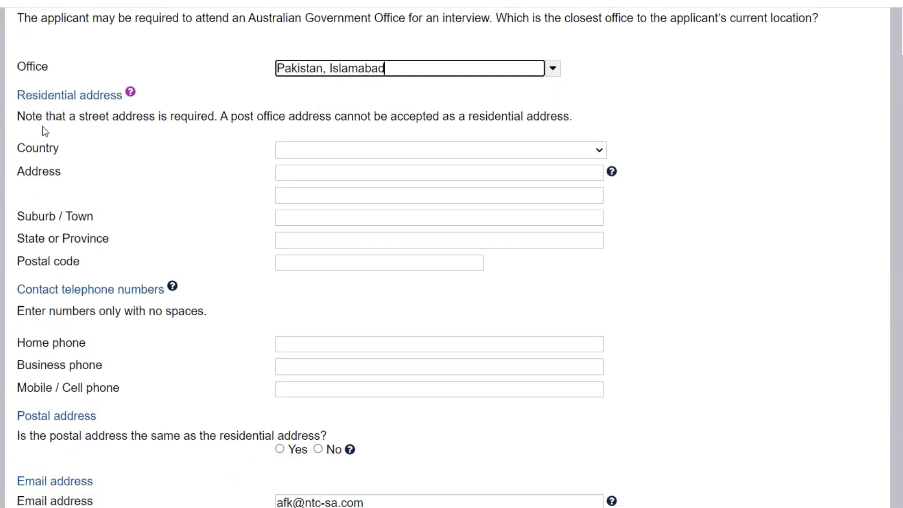
pyautogui.click(322, 149)
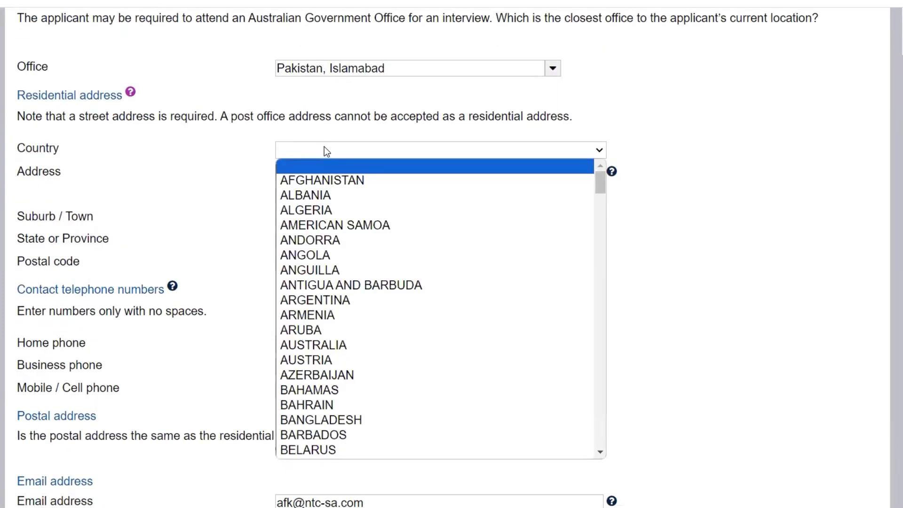
pyautogui.write('saudi')
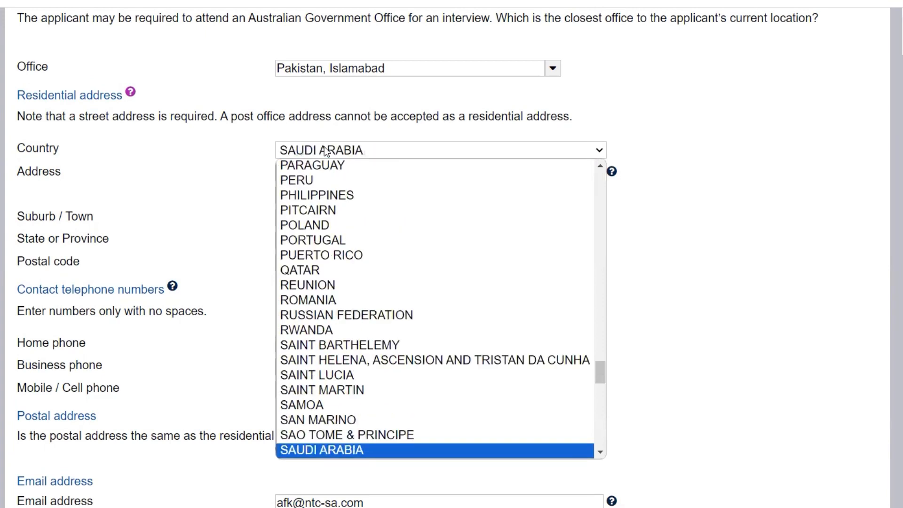
pyautogui.press('Return')
pyautogui.click(335, 173)
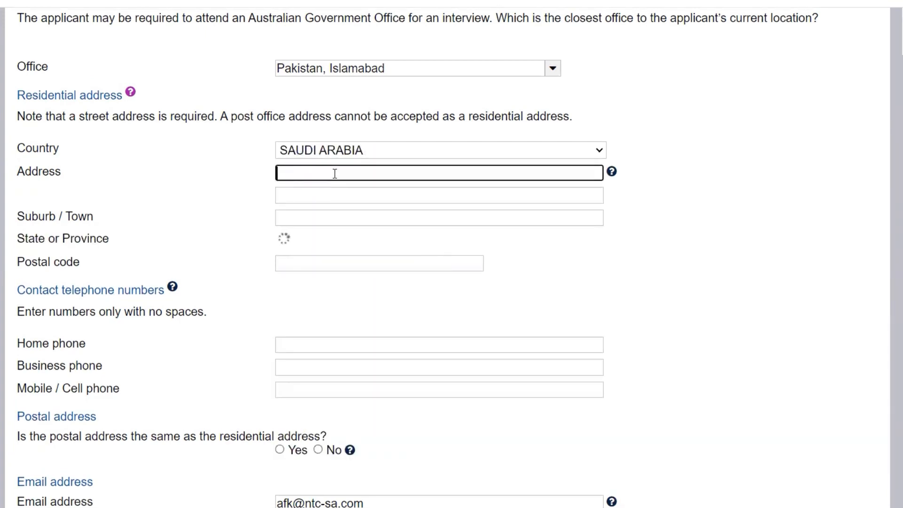
pyautogui.write('kilo 1')
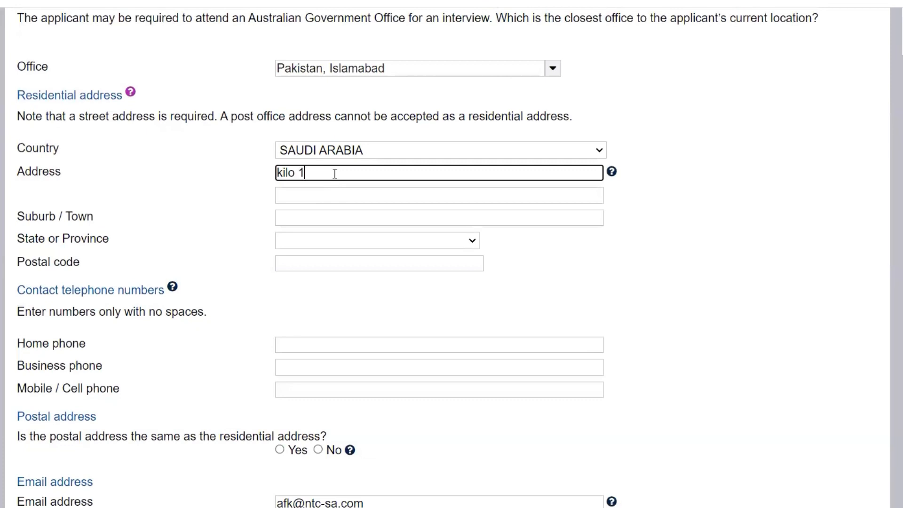
pyautogui.write('5')
pyautogui.click(318, 196)
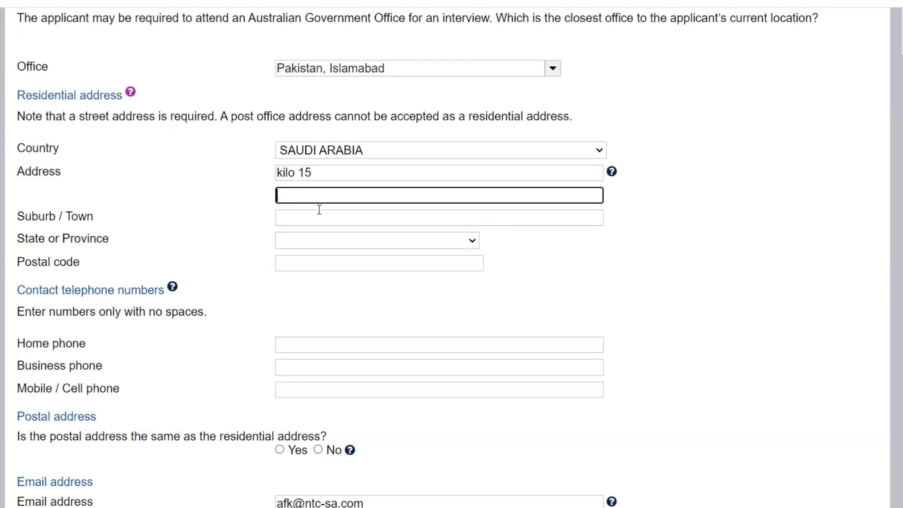
pyautogui.scroll(-2, 186, 209)
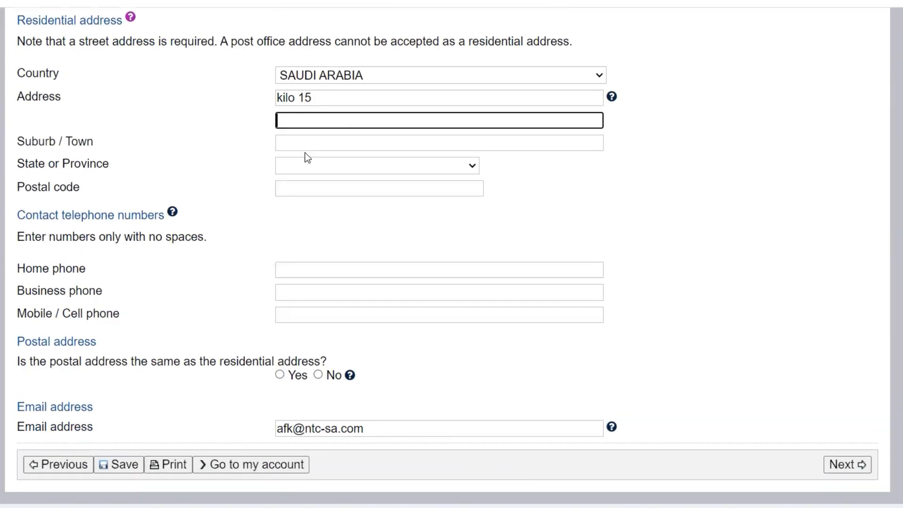
pyautogui.click(314, 169)
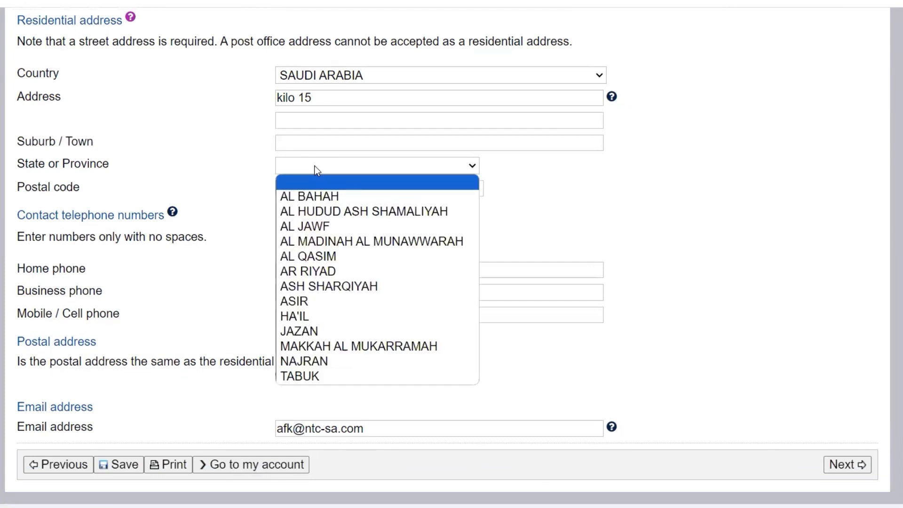
pyautogui.press('m')
pyautogui.press('Return')
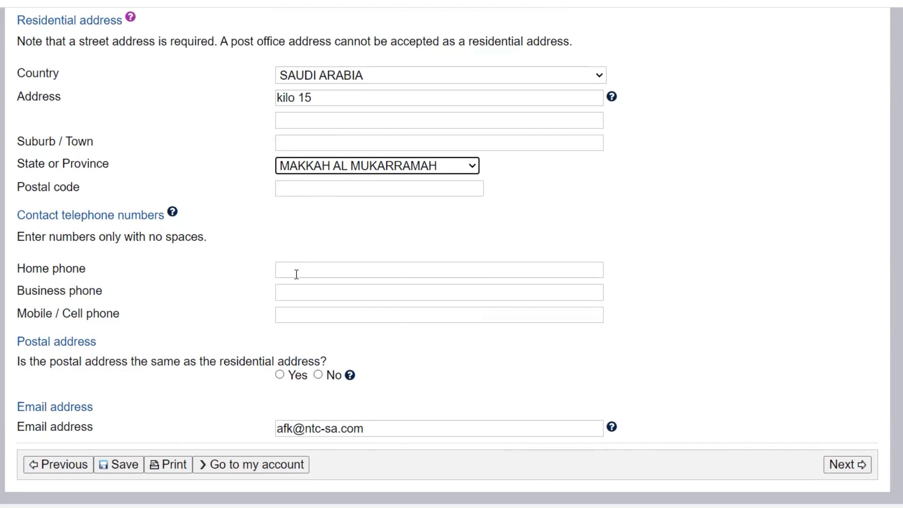
pyautogui.click(321, 183)
# Enter the postal code and home, business and mobile numbers; mark postal address same as residential.
pyautogui.write('2')
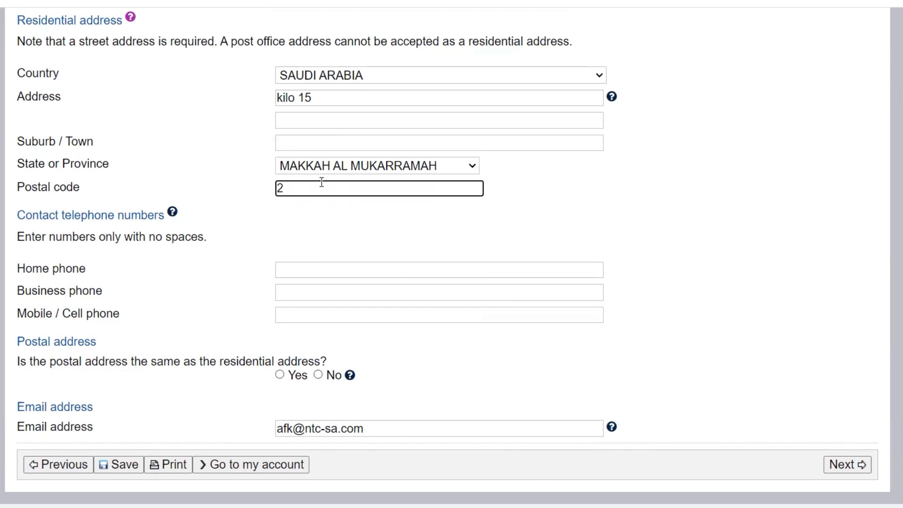
pyautogui.write('25589')
pyautogui.click(321, 270)
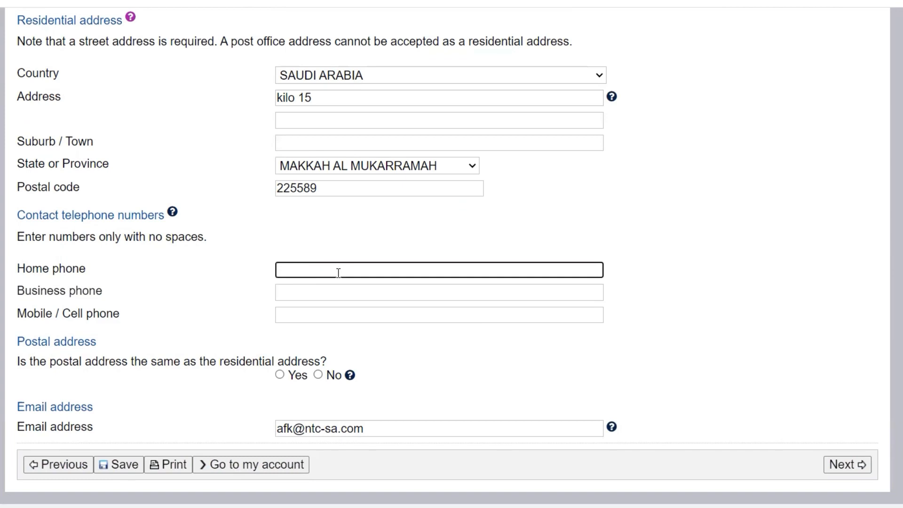
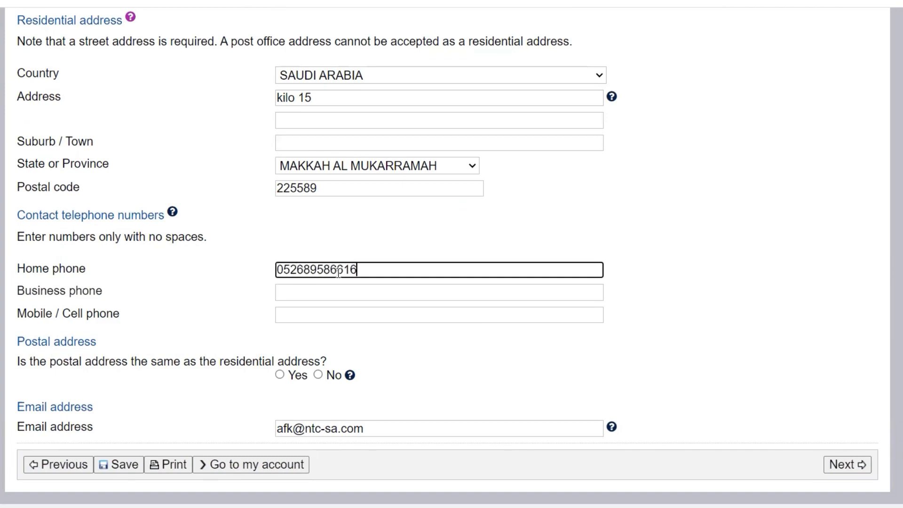
pyautogui.click(329, 293)
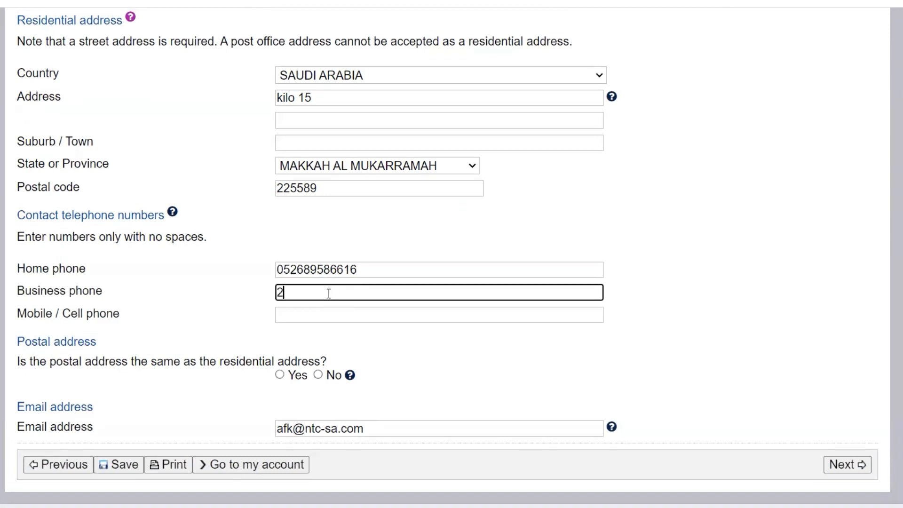
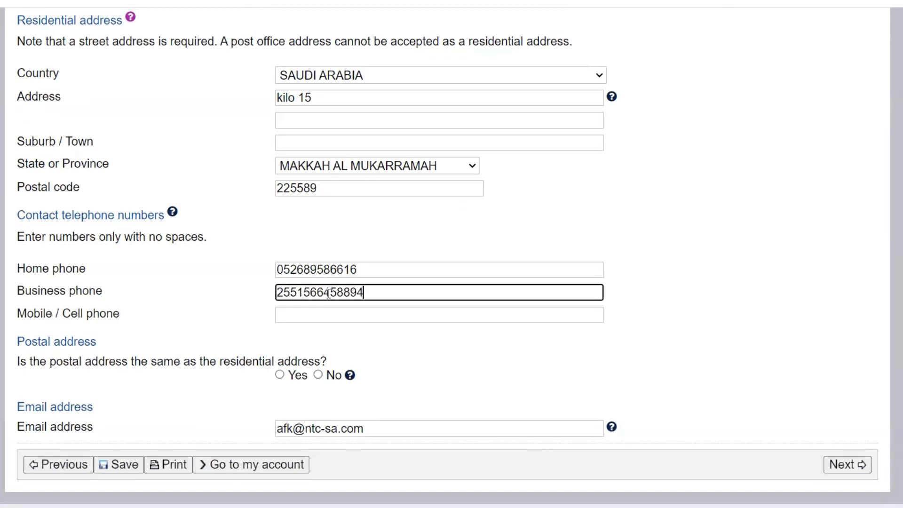
pyautogui.click(298, 314)
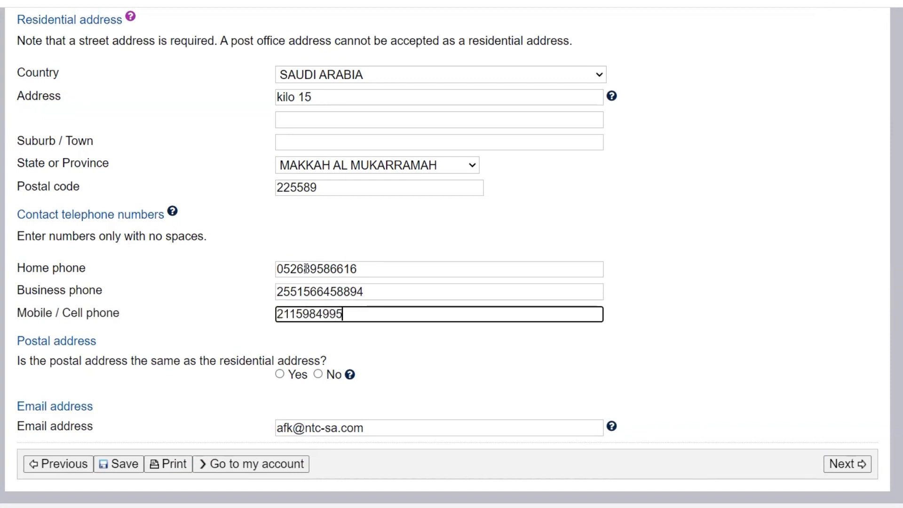
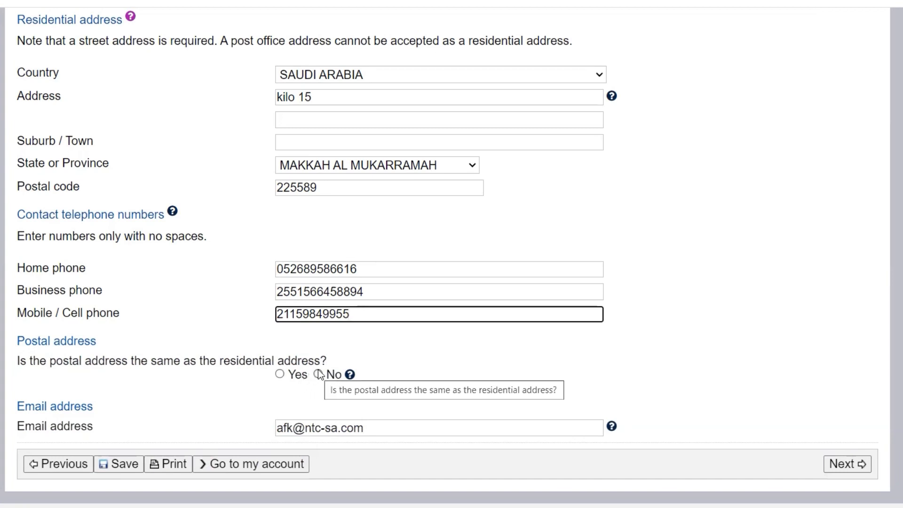
pyautogui.click(282, 375)
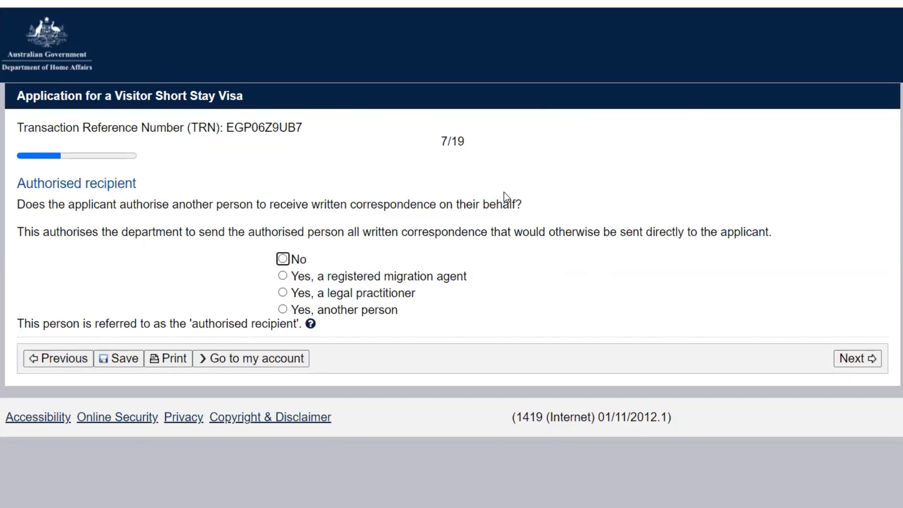
# Answer No to having an authorised recipient and continue to the family members page.
pyautogui.click(282, 259)
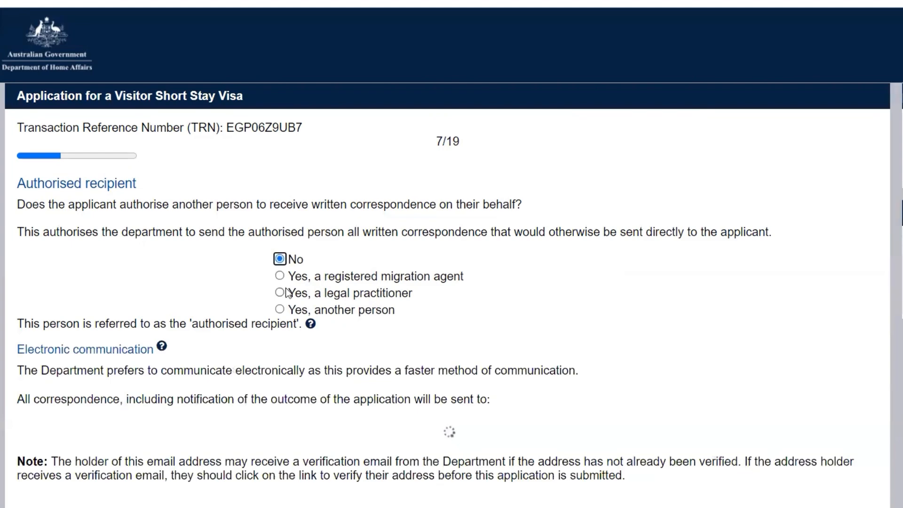
pyautogui.scroll(-2, 405, 230)
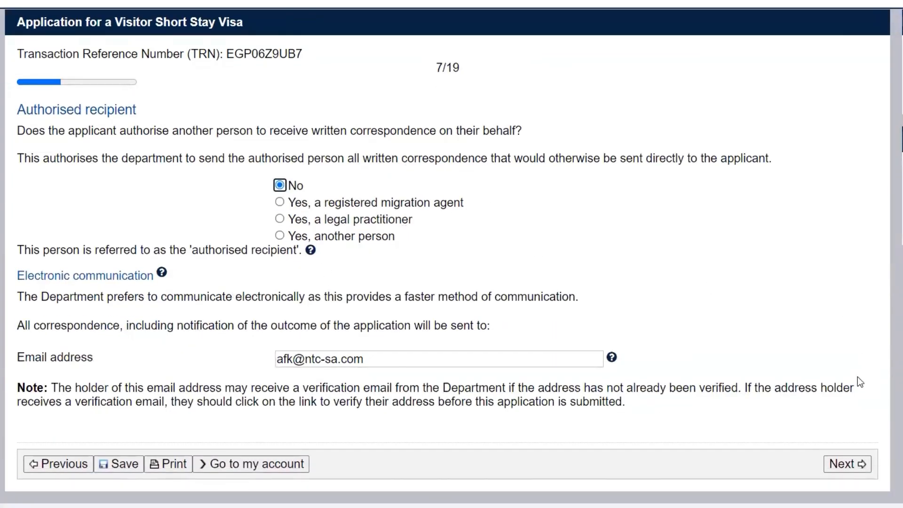
pyautogui.click(842, 462)
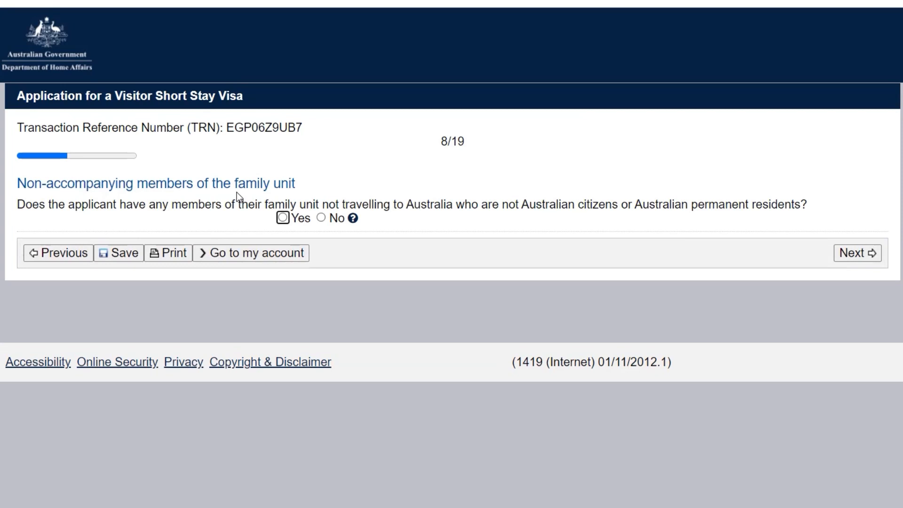
# Answer Yes to non-accompanying family members and start an entry, trying relationship Brother, then Daughter/Son-in-law.
pyautogui.click(283, 218)
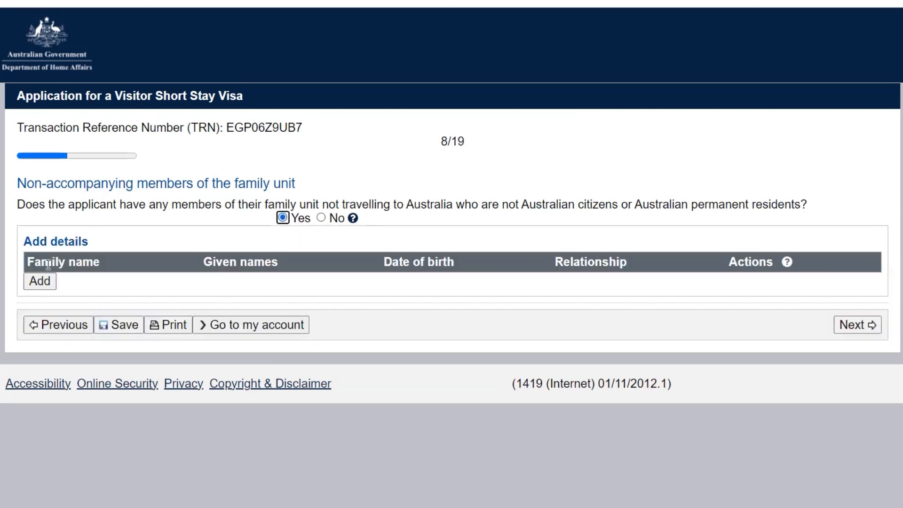
pyautogui.click(47, 281)
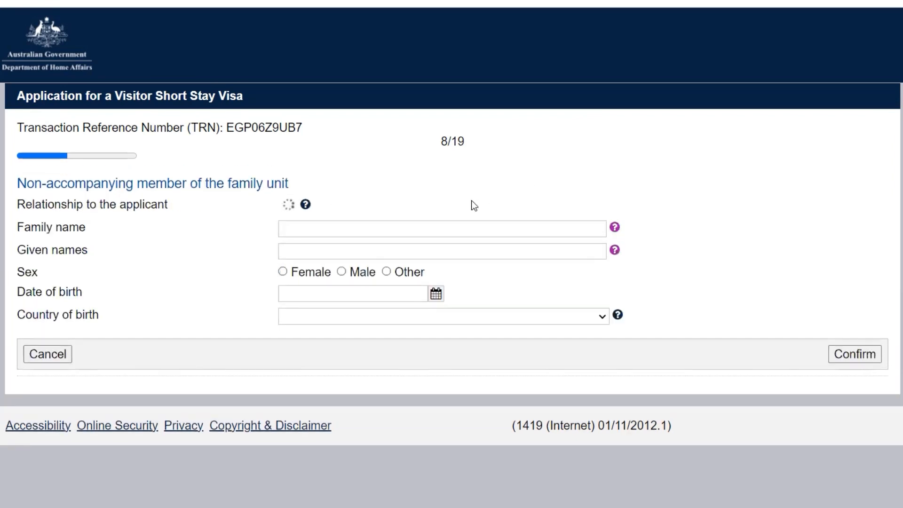
pyautogui.click(427, 207)
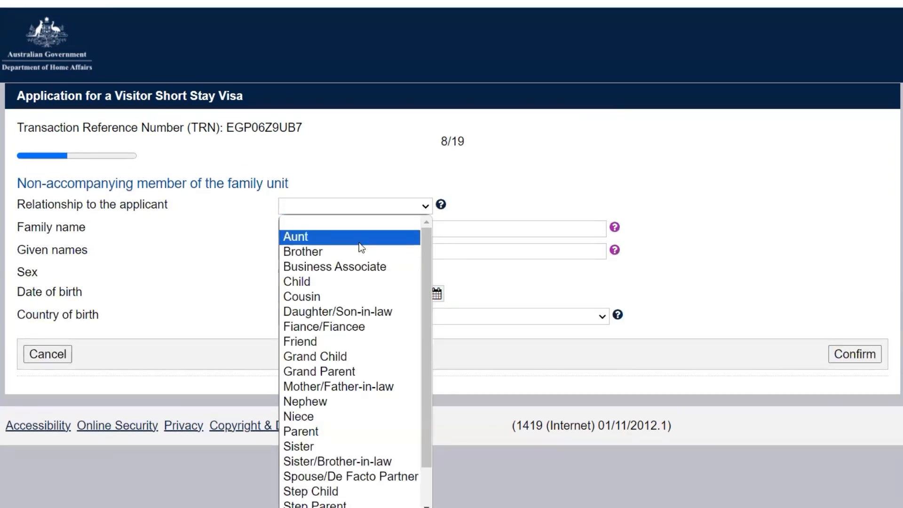
pyautogui.click(350, 251)
pyautogui.press('Tab')
pyautogui.press('Tab')
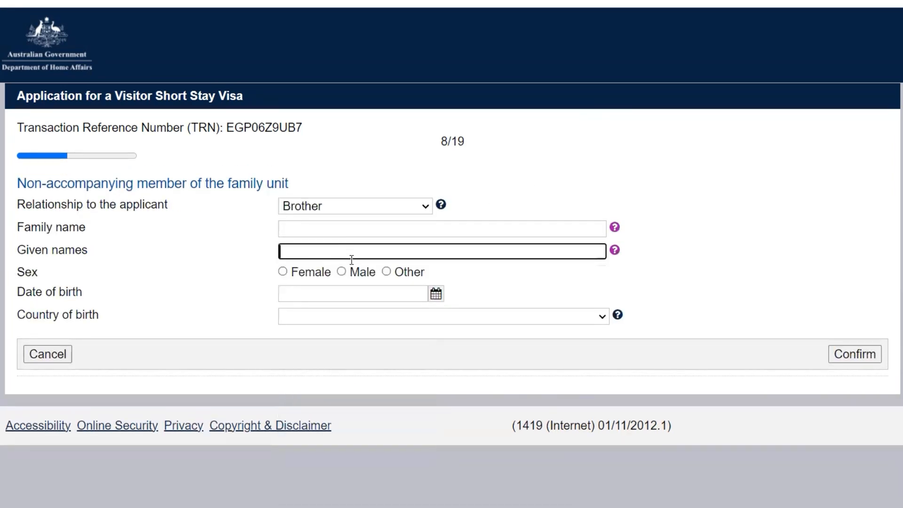
pyautogui.click(420, 210)
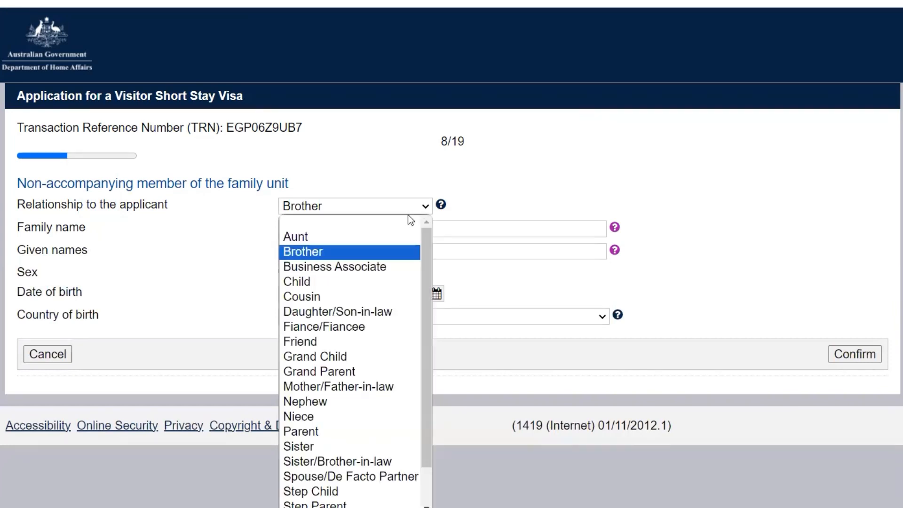
pyautogui.click(348, 311)
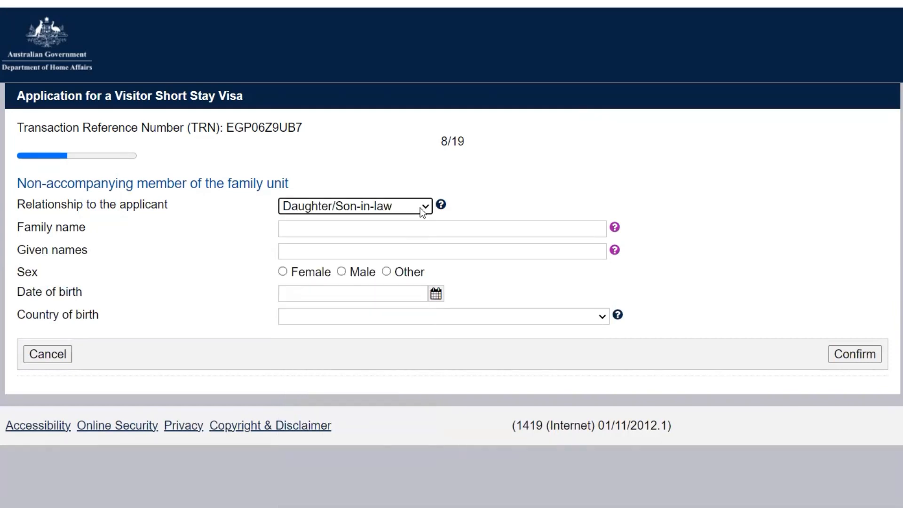
# Change the relationship to Parent, then Spouse/De Facto Partner, and cancel the member entry form.
pyautogui.click(425, 206)
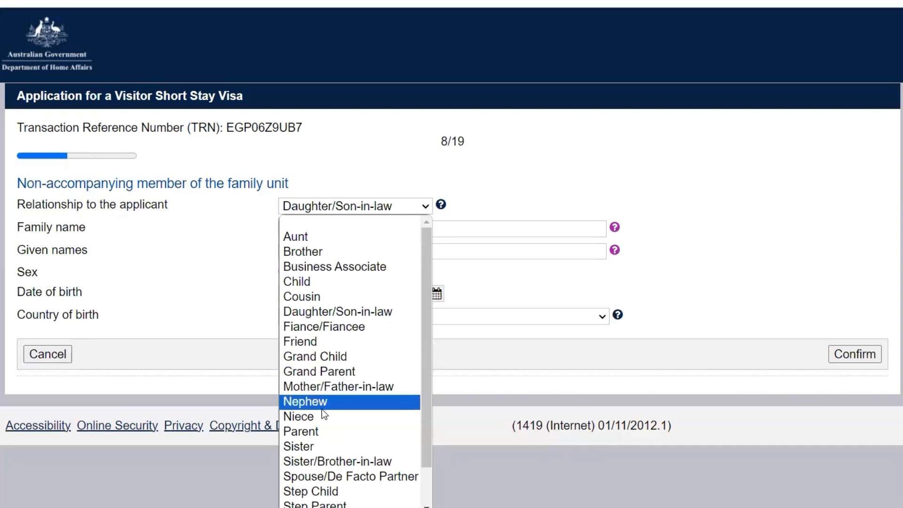
pyautogui.click(322, 431)
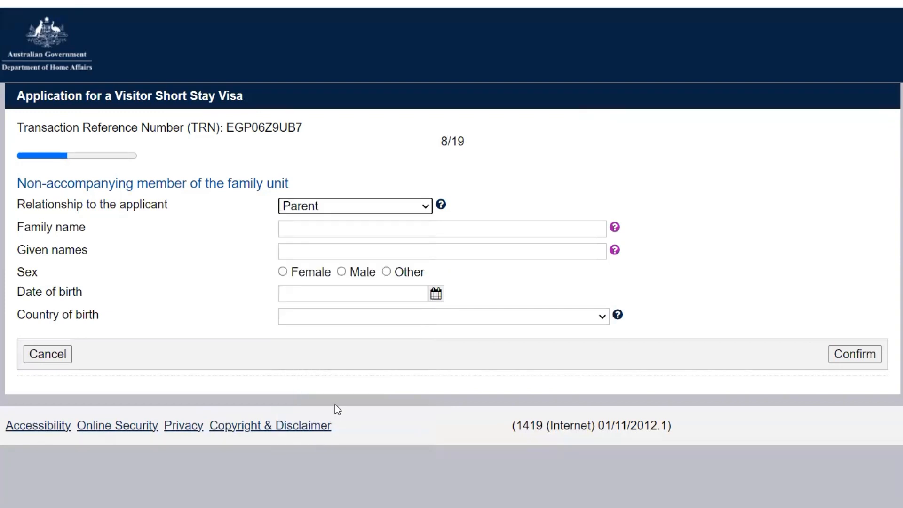
pyautogui.click(426, 207)
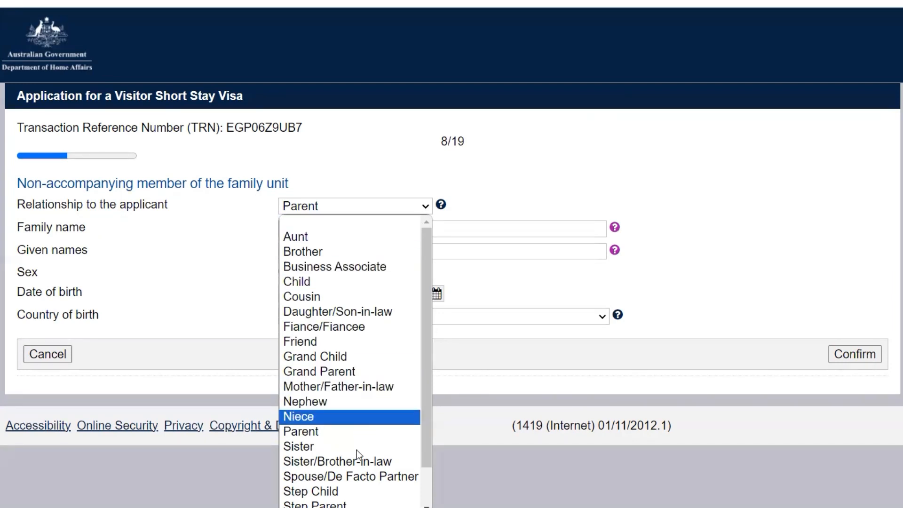
pyautogui.click(354, 477)
pyautogui.click(424, 206)
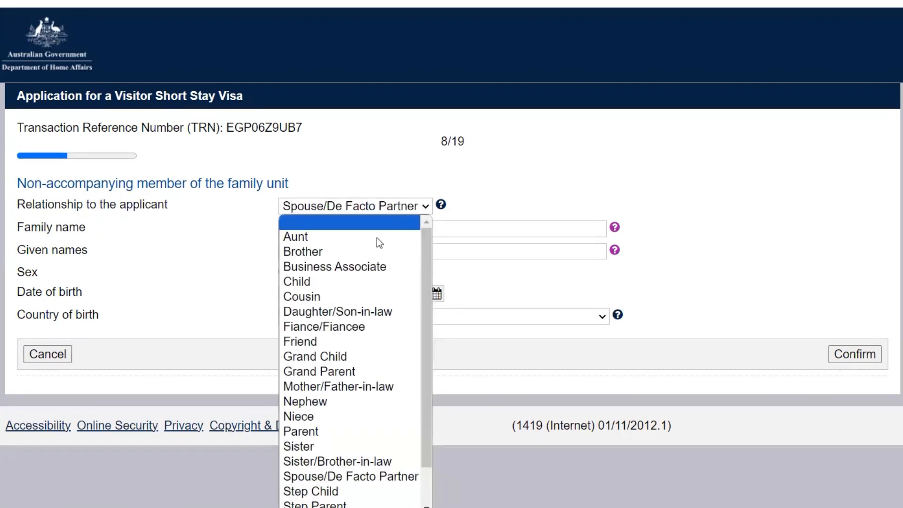
pyautogui.click(495, 170)
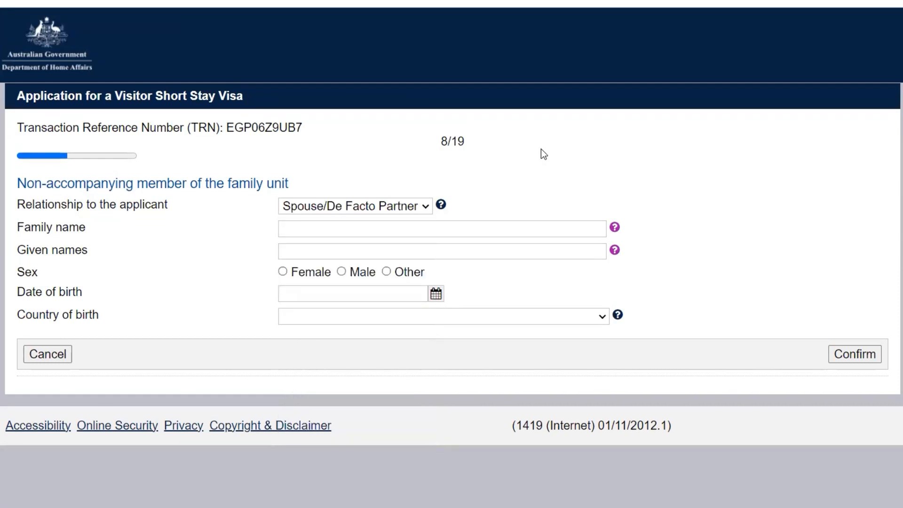
pyautogui.click(48, 354)
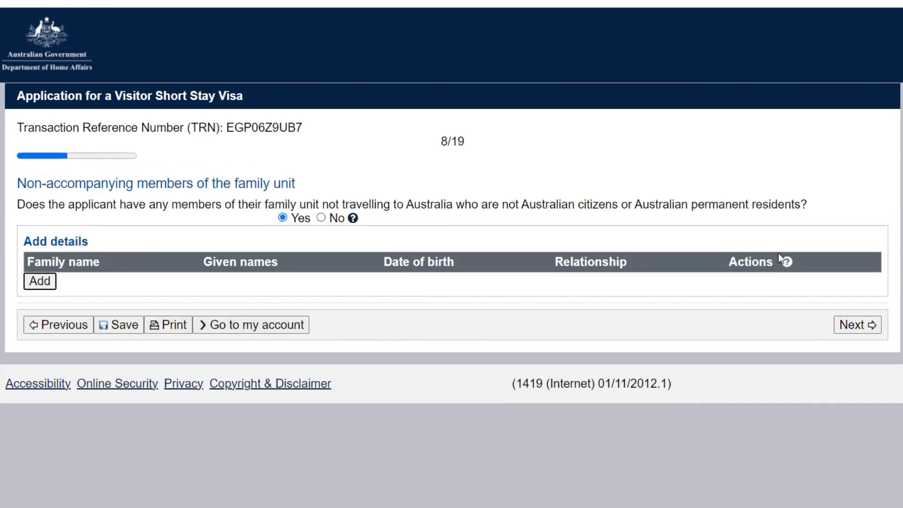
# After the Next error, answer No to non-accompanying family members and continue to Entry to Australia.
pyautogui.click(845, 326)
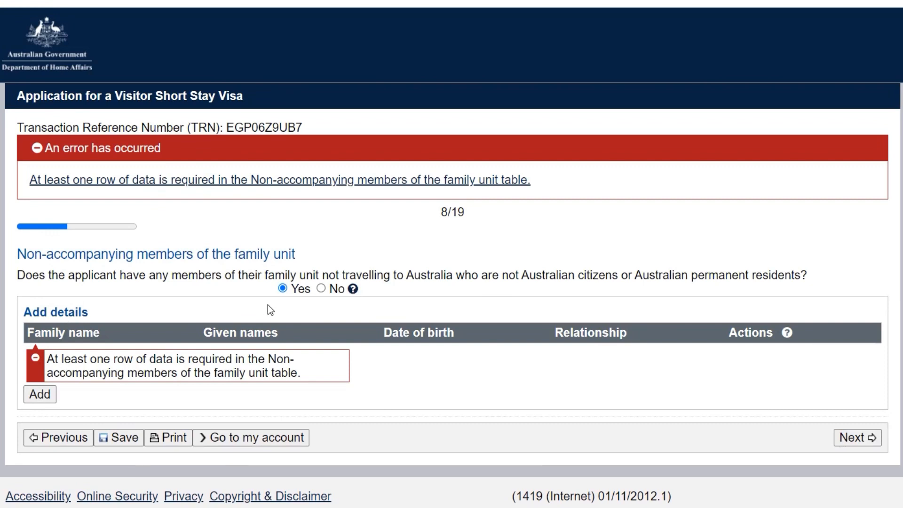
pyautogui.click(322, 288)
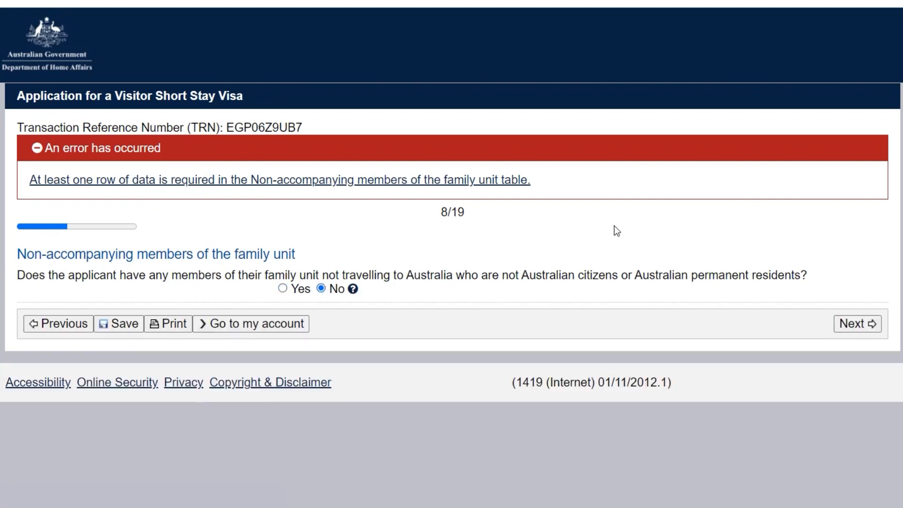
pyautogui.click(851, 324)
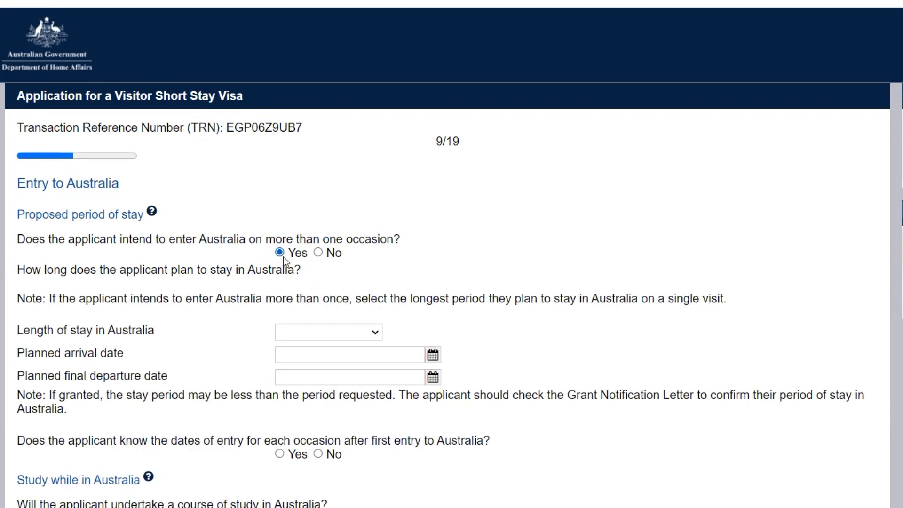
# Answer No to entering Australia more than once and set length of stay to Up to 3 months.
pyautogui.click(318, 254)
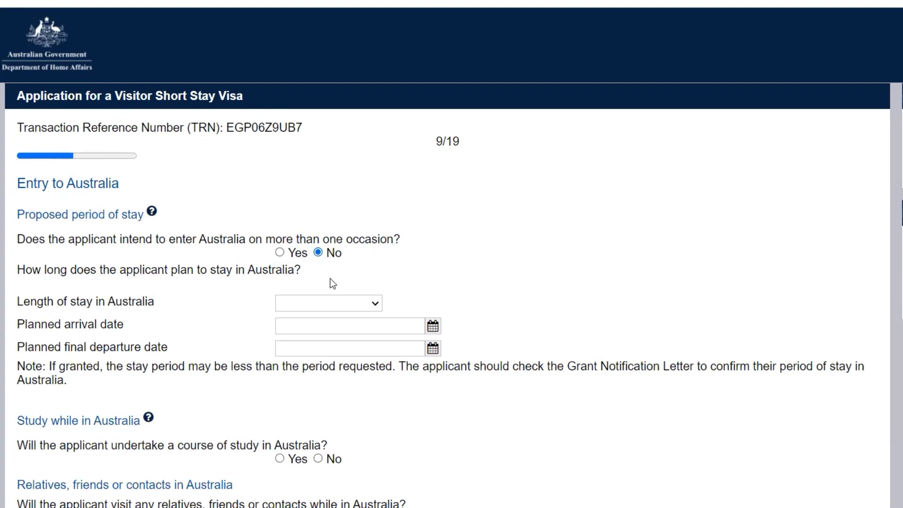
pyautogui.scroll(-1, 434, 216)
pyautogui.scroll(-2, 433, 215)
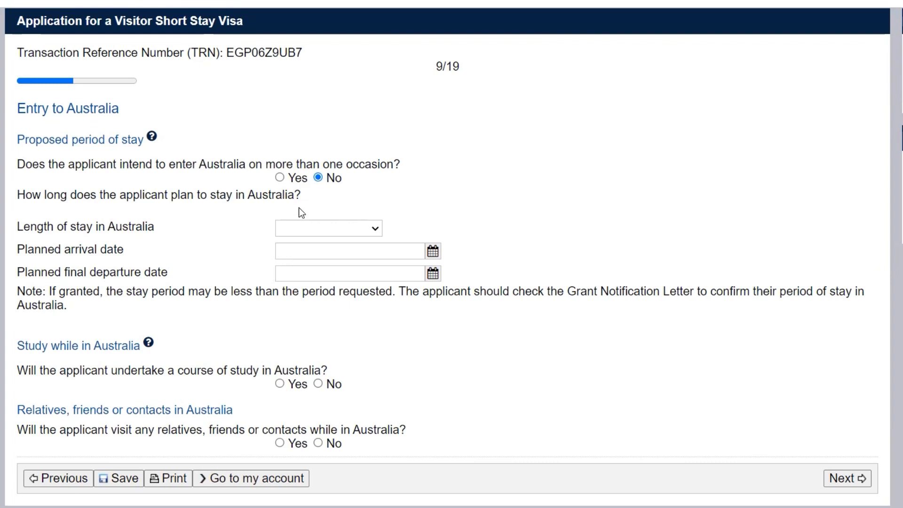
pyautogui.click(370, 228)
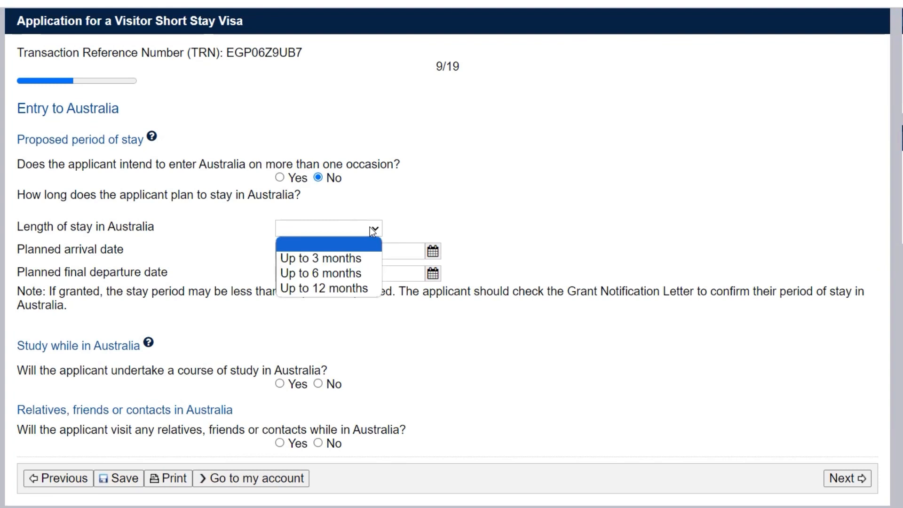
pyautogui.click(340, 259)
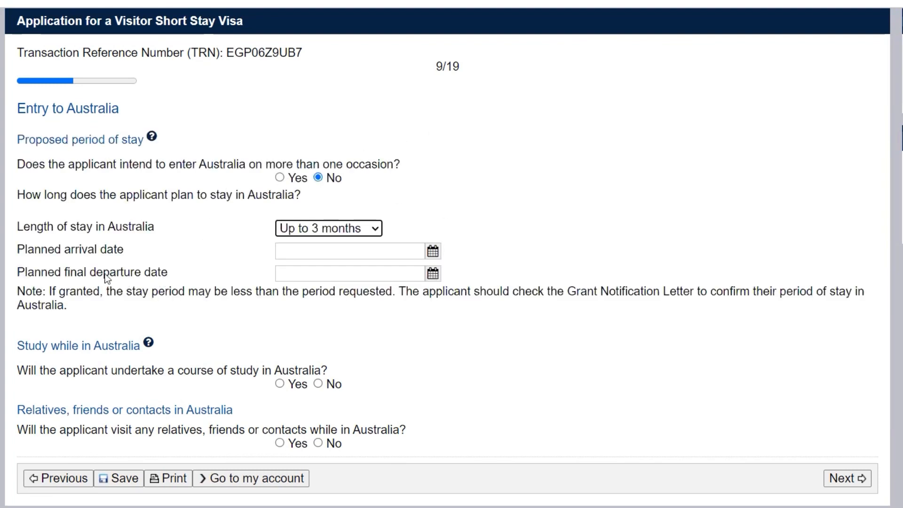
# Set the planned arrival date to 23 Dec 2023 using the calendar picker.
pyautogui.scroll(-1, 157, 255)
pyautogui.click(317, 236)
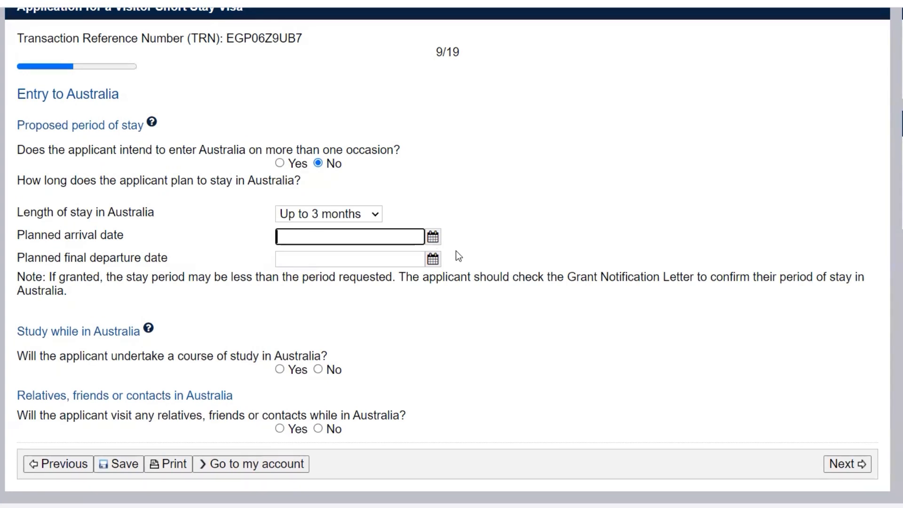
pyautogui.click(435, 239)
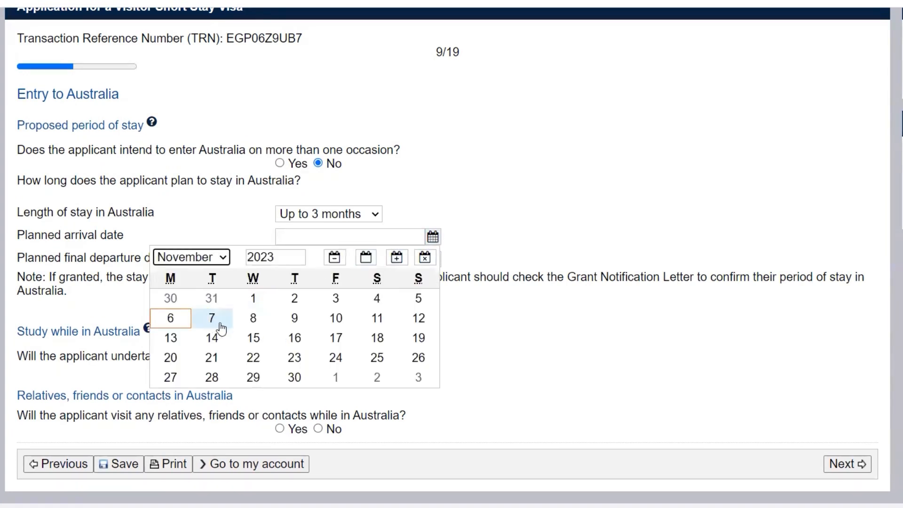
pyautogui.click(336, 357)
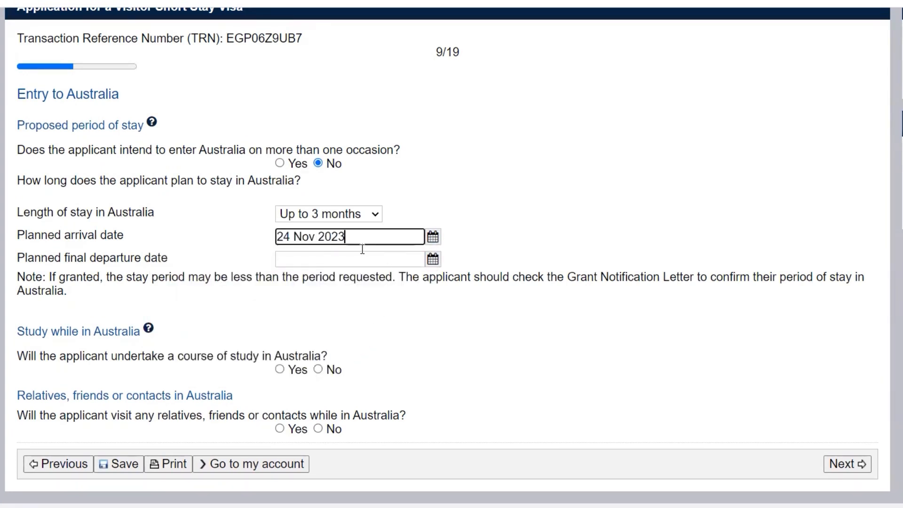
pyautogui.click(433, 259)
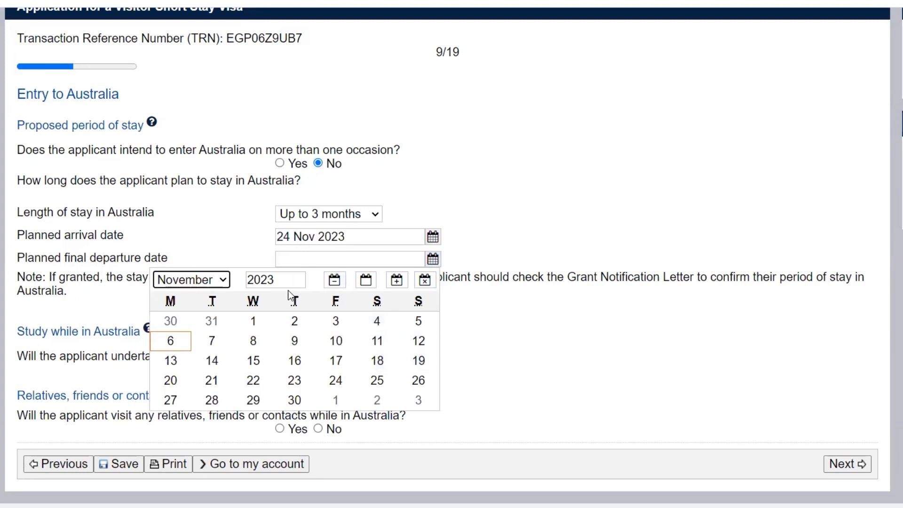
pyautogui.click(221, 282)
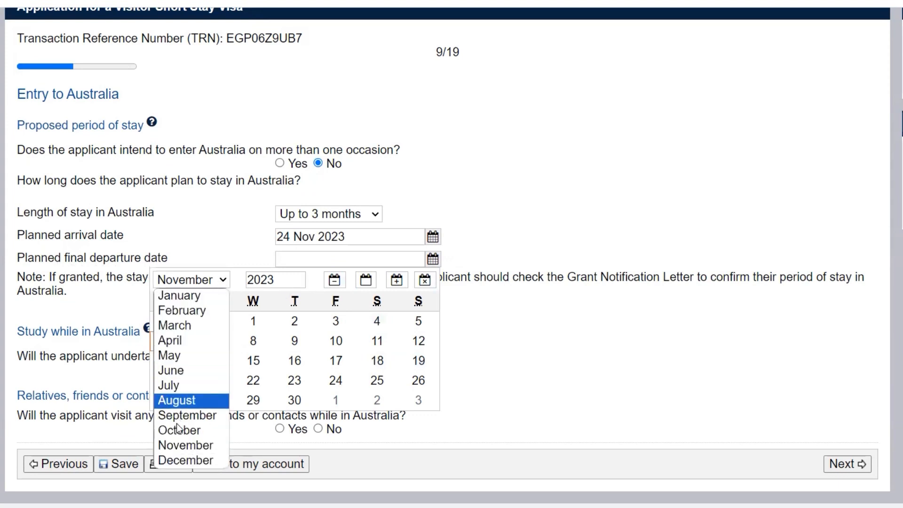
pyautogui.click(185, 459)
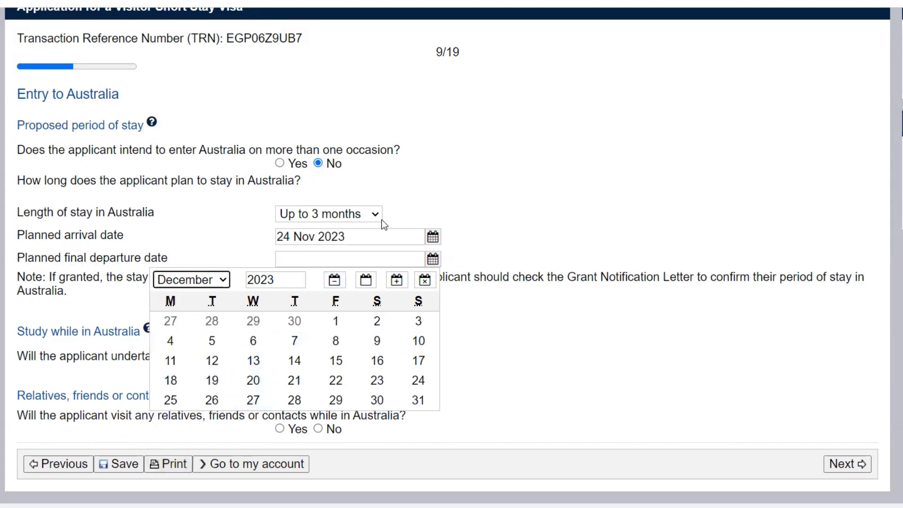
pyautogui.click(351, 234)
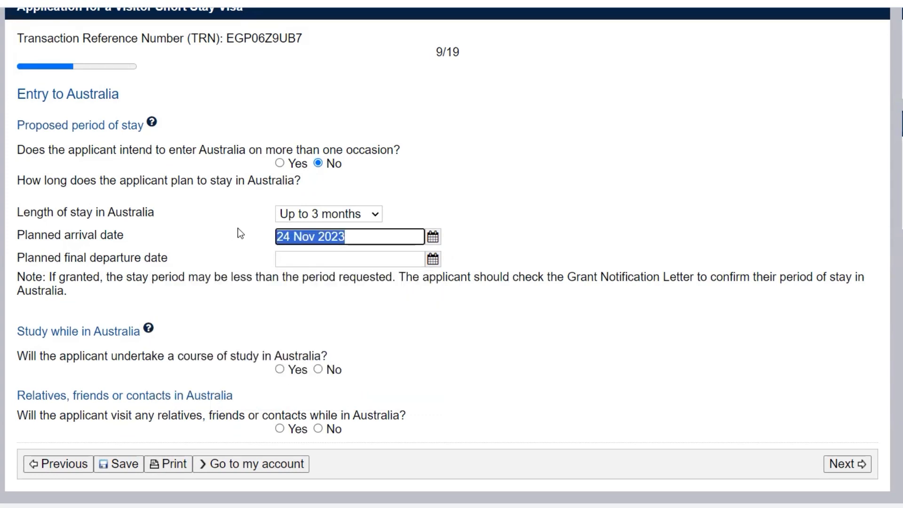
pyautogui.click(433, 236)
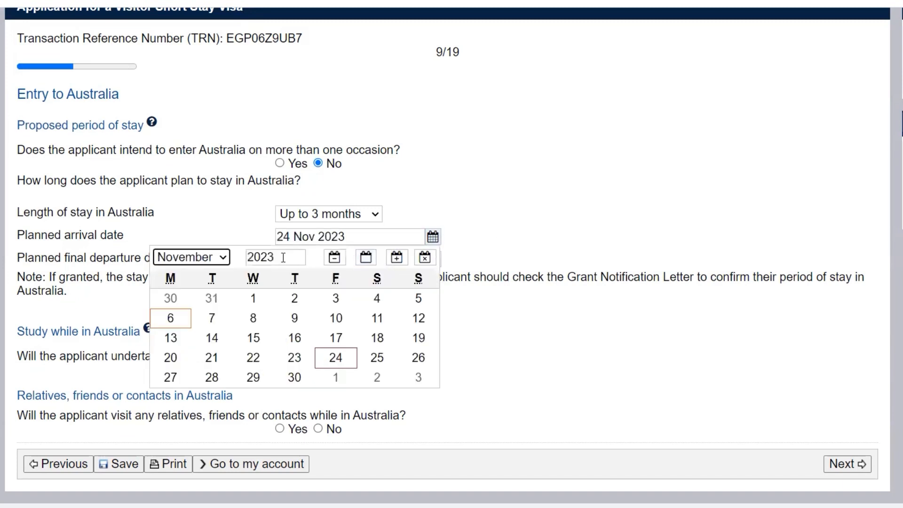
pyautogui.click(225, 258)
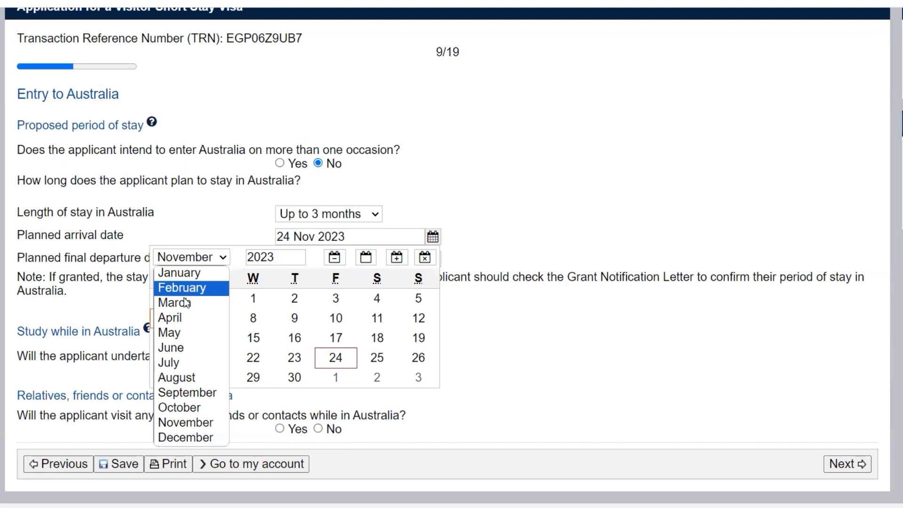
pyautogui.click(196, 438)
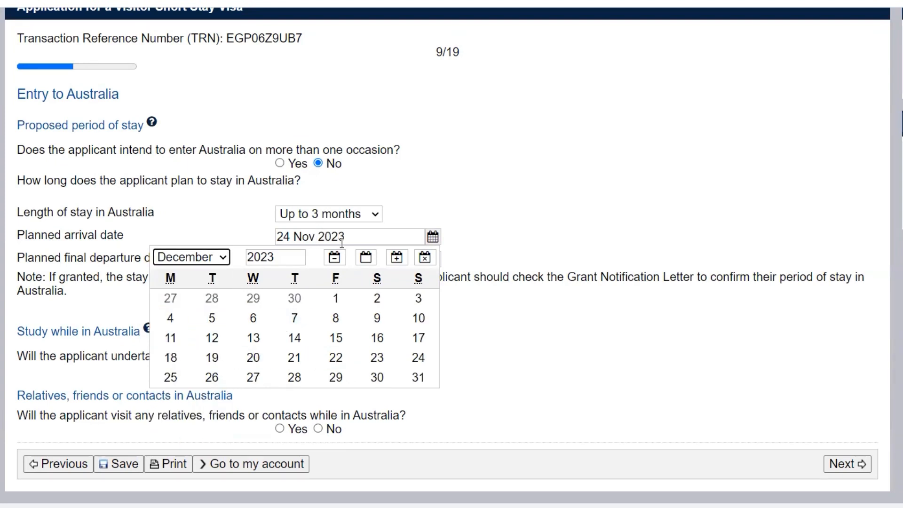
pyautogui.click(288, 259)
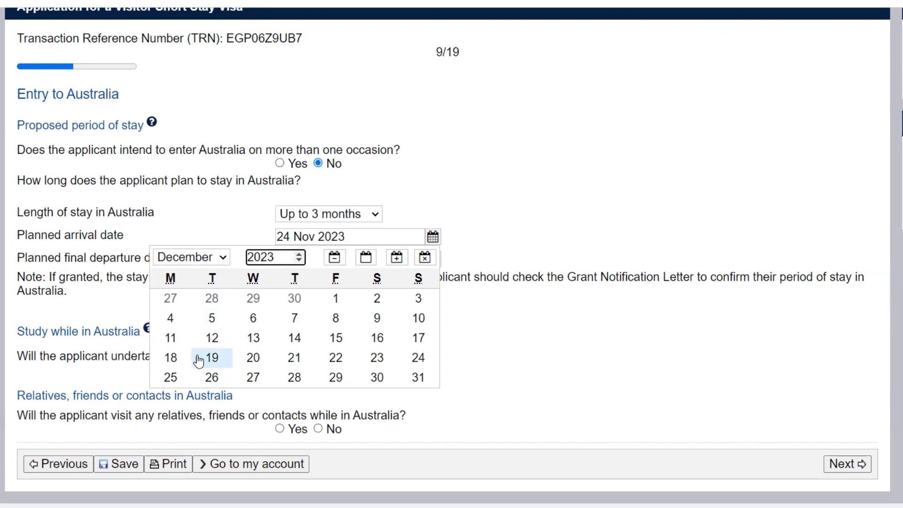
pyautogui.click(377, 357)
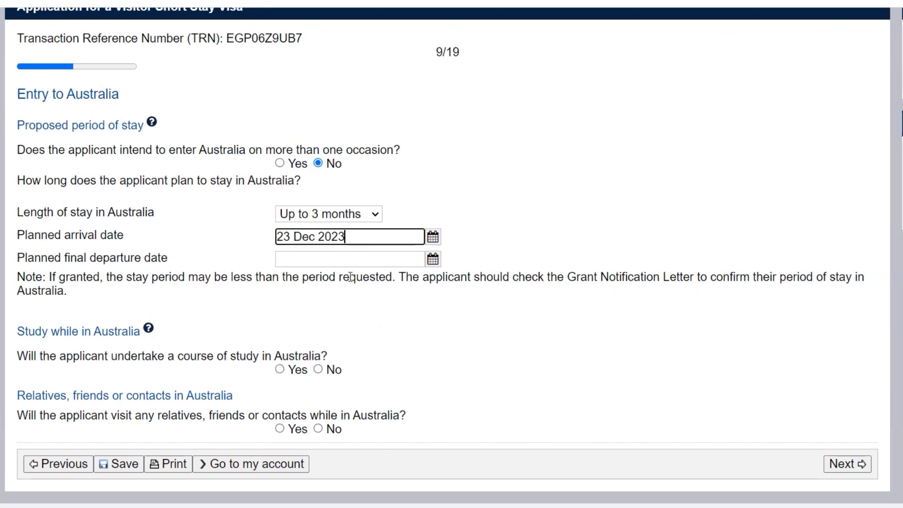
# Pick 9 January for final departure, correct the year to 2024, and answer No to study and relatives.
pyautogui.click(350, 259)
pyautogui.click(432, 259)
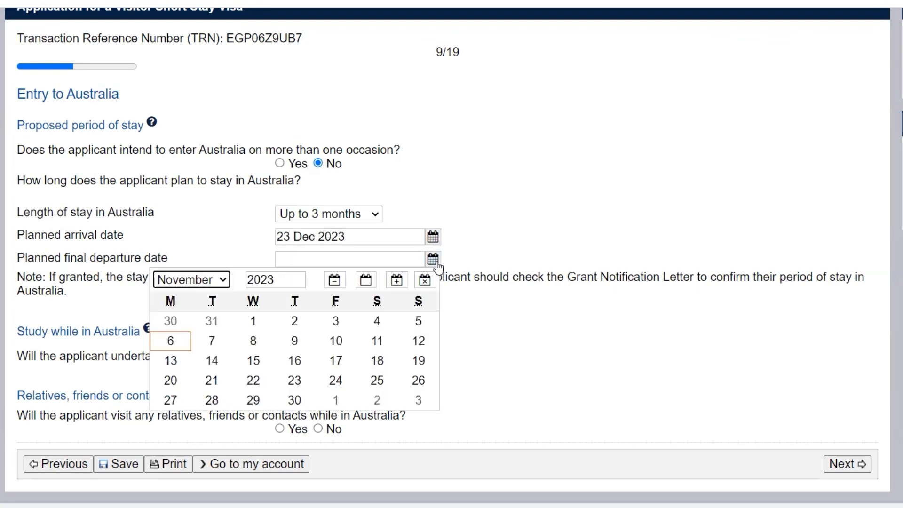
pyautogui.click(223, 280)
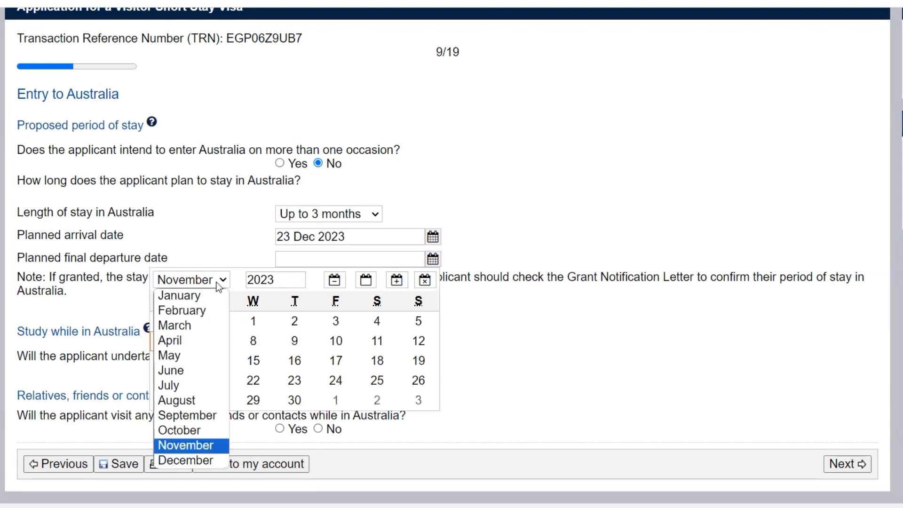
pyautogui.click(193, 293)
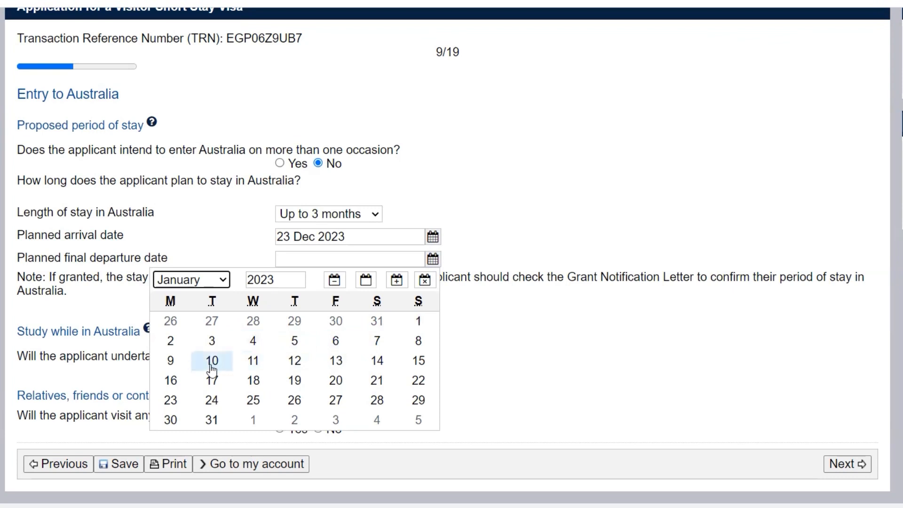
pyautogui.click(171, 360)
pyautogui.click(347, 260)
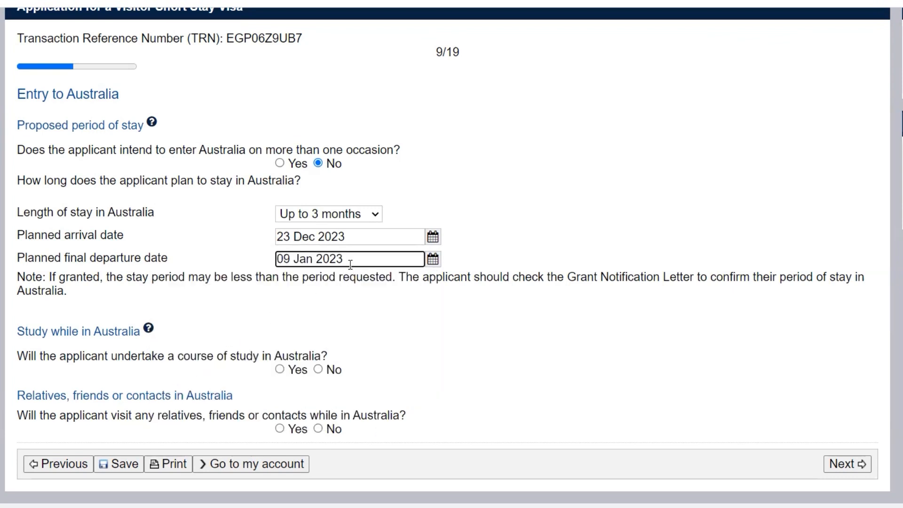
pyautogui.press('BackSpace')
pyautogui.write('4')
pyautogui.click(318, 369)
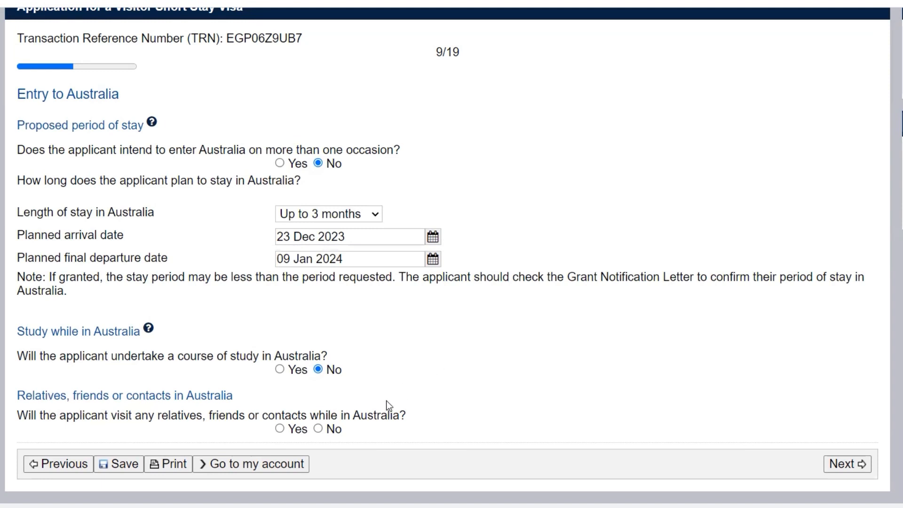
pyautogui.click(319, 430)
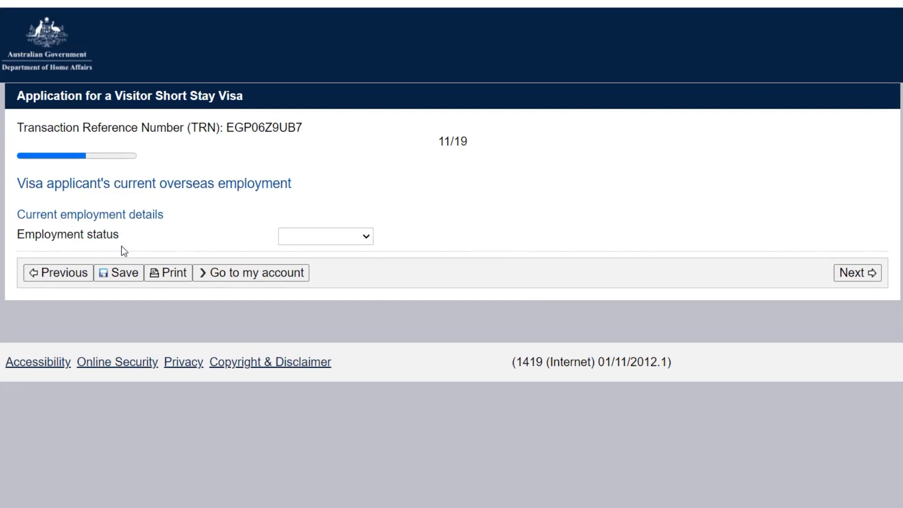
# Set employment status to Employed, occupation grouping to Managers, and organisation to NTC.
pyautogui.click(367, 241)
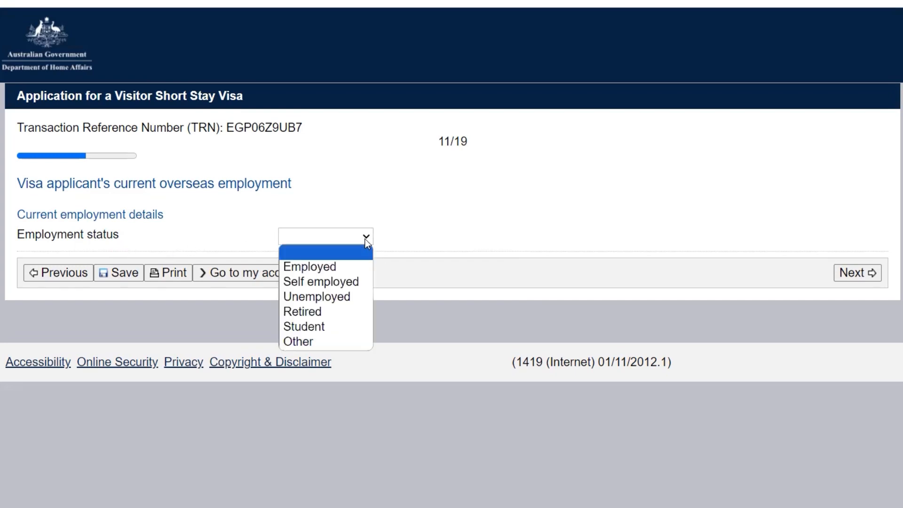
pyautogui.click(335, 267)
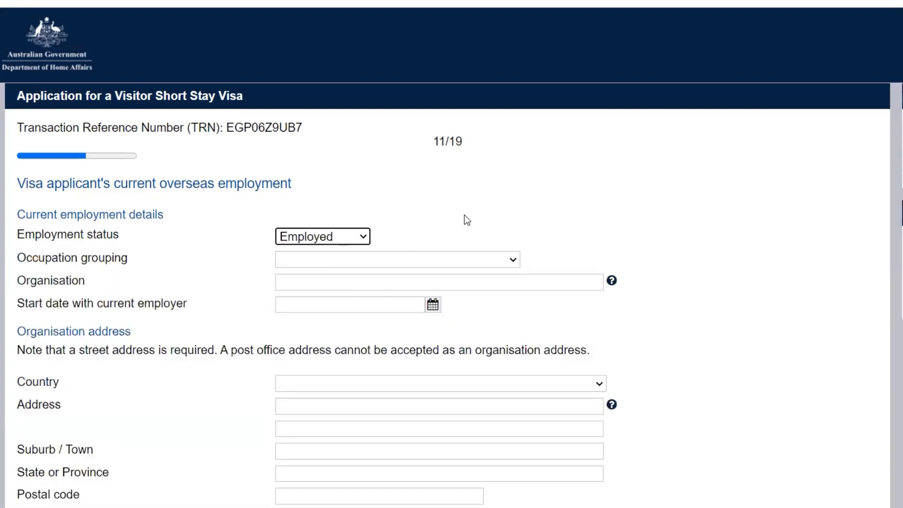
pyautogui.click(335, 262)
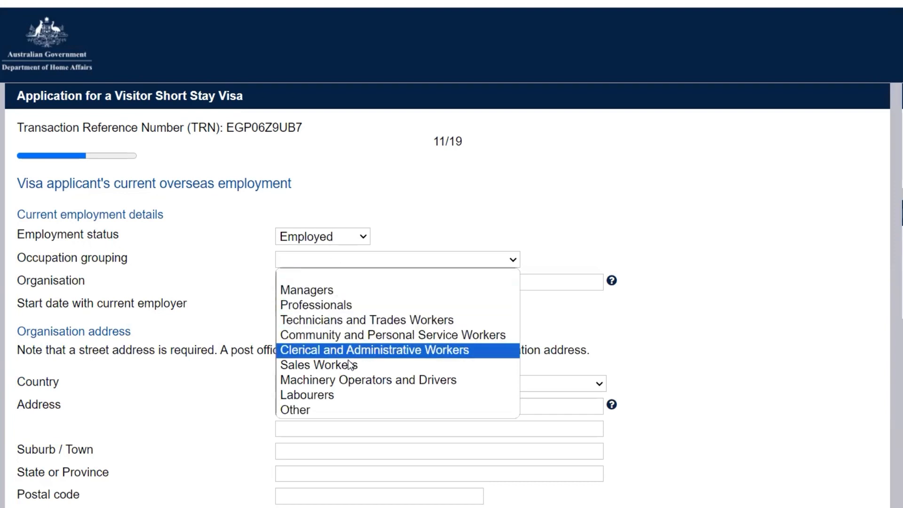
pyautogui.click(310, 290)
pyautogui.click(331, 284)
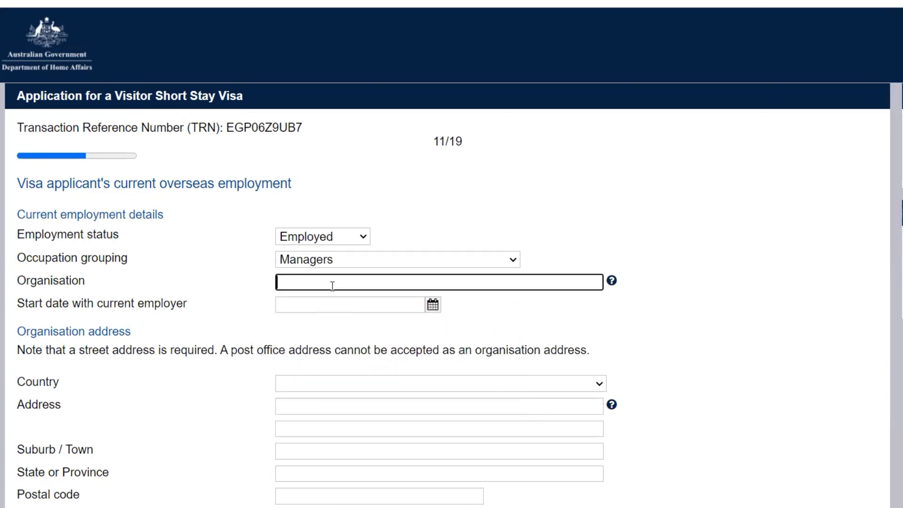
pyautogui.write('NTC')
# Switch the employment start-date calendar to May 2016.
pyautogui.click(384, 304)
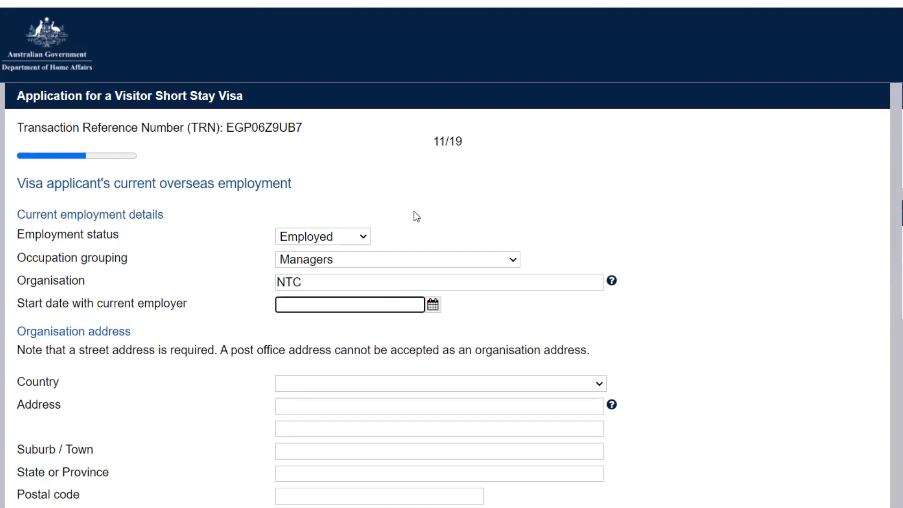
pyautogui.click(434, 305)
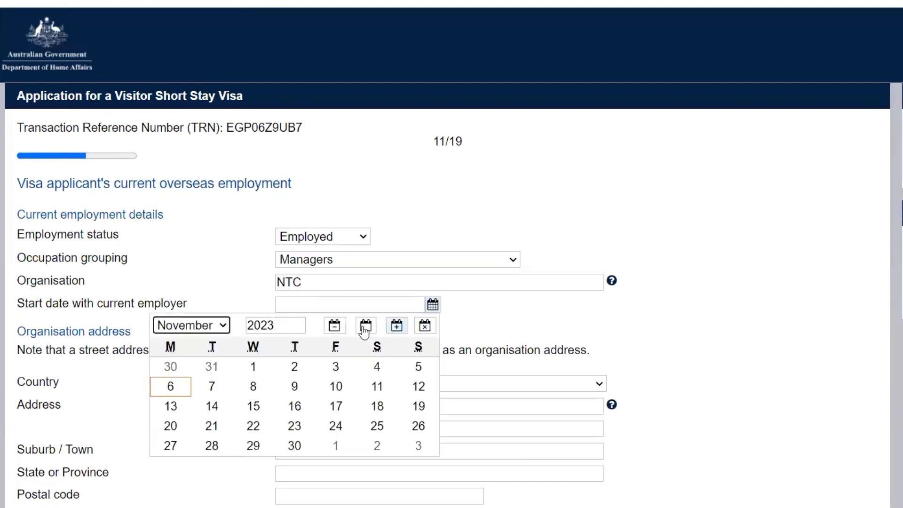
pyautogui.click(221, 326)
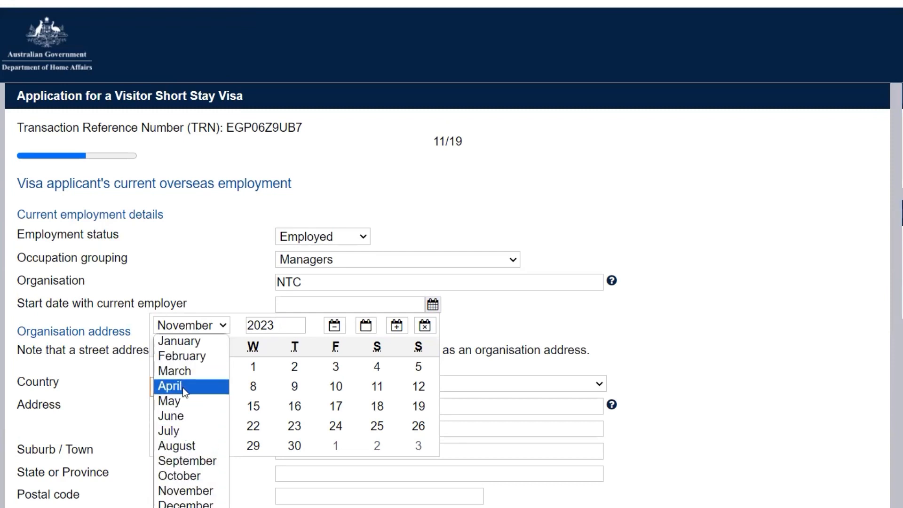
pyautogui.click(170, 401)
pyautogui.doubleClick(263, 325)
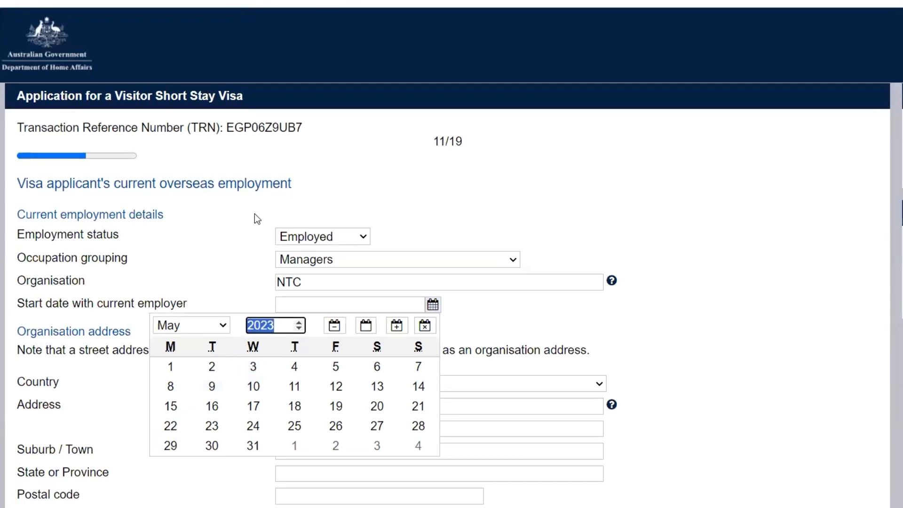
pyautogui.write('216')
pyautogui.press('BackSpace')
pyautogui.press('BackSpace')
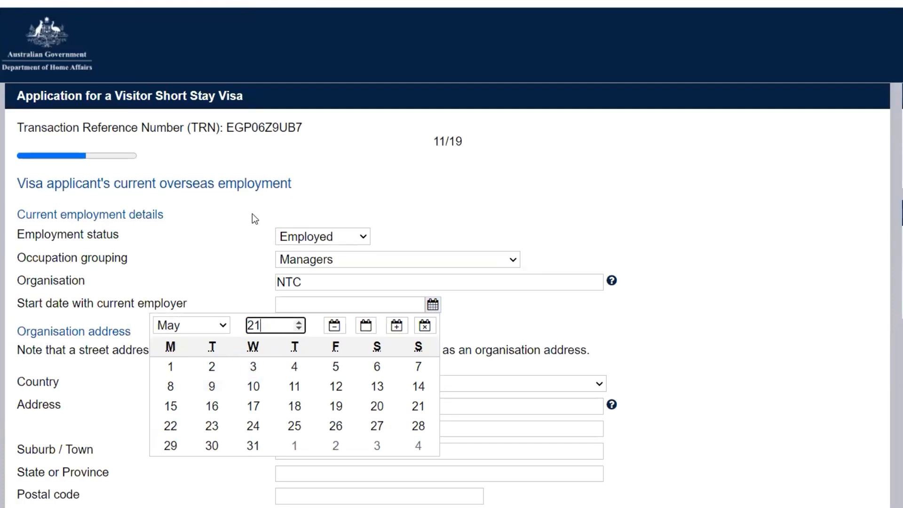
pyautogui.write('016')
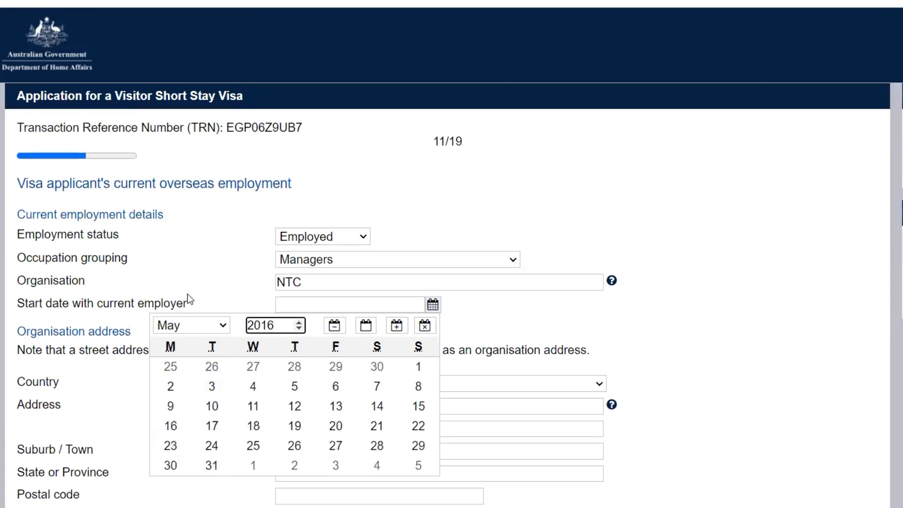
pyautogui.click(255, 469)
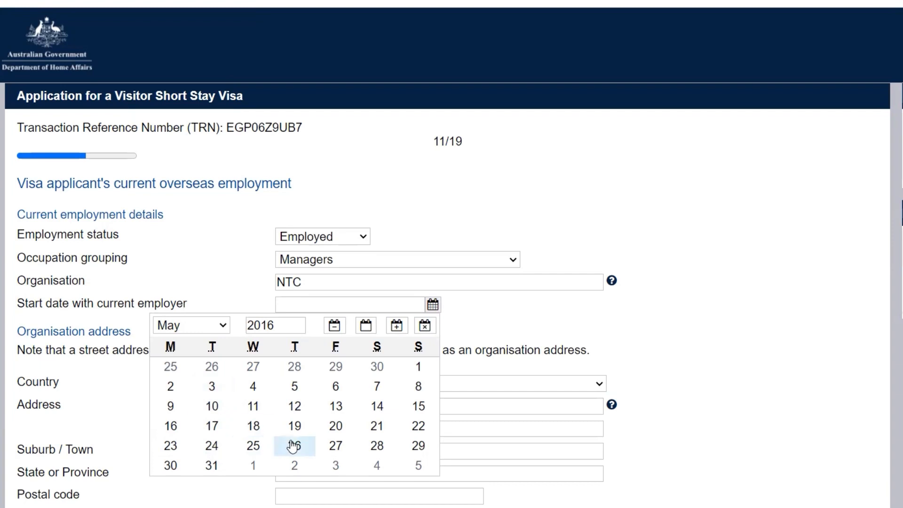
pyautogui.scroll(-3, 289, 438)
# Set the start date to 01 May 2016 and the organisation country to SAUDI ARABIA.
pyautogui.click(421, 219)
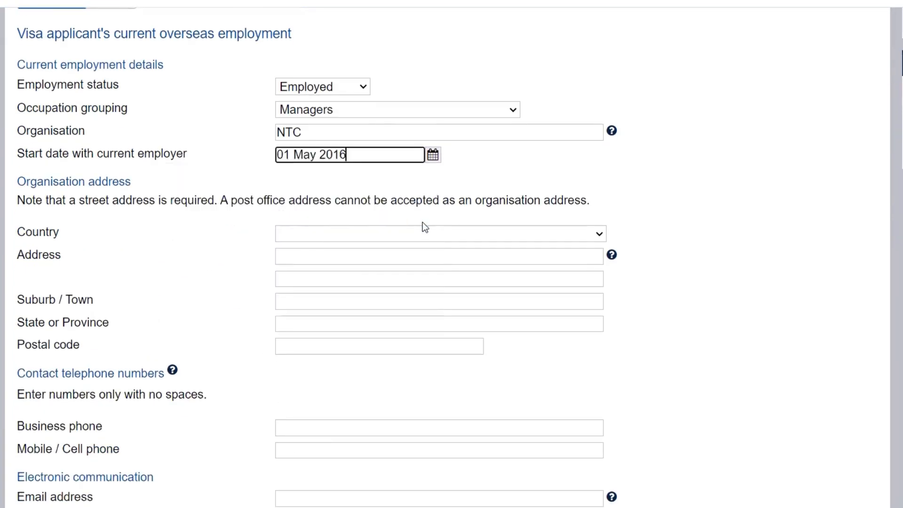
pyautogui.click(323, 236)
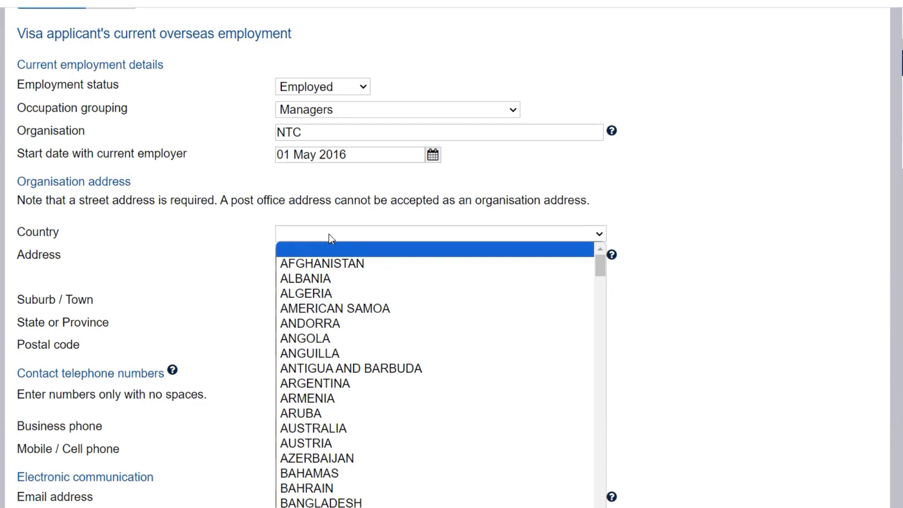
pyautogui.write('sau')
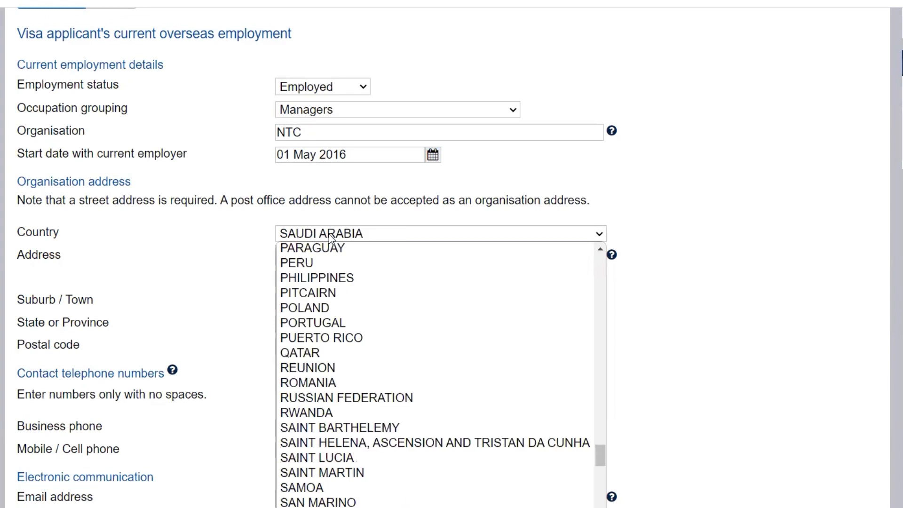
pyautogui.press('Return')
# Enter the employer's street address and suburb lines, and choose province MAKKAH AL MUKARRAMAH.
pyautogui.click(292, 257)
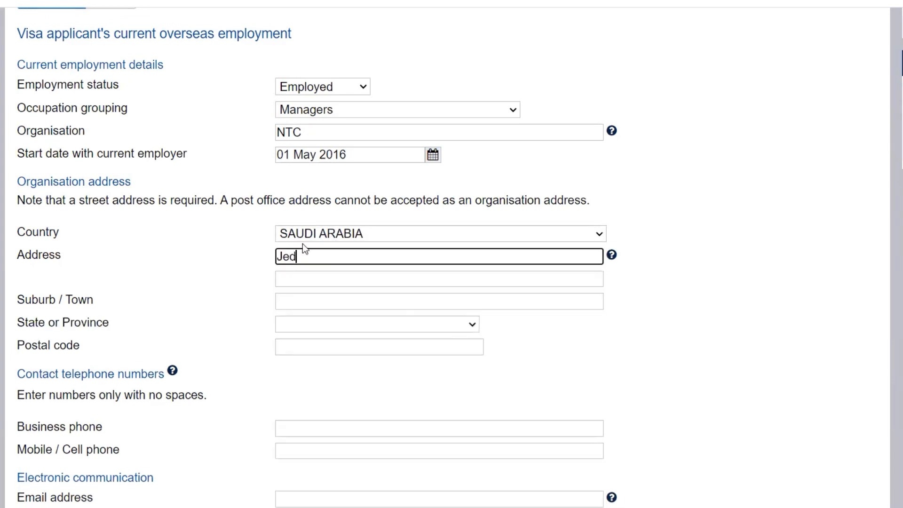
pyautogui.write('Jeddah Kil15')
pyautogui.press('Tab')
pyautogui.press('Tab')
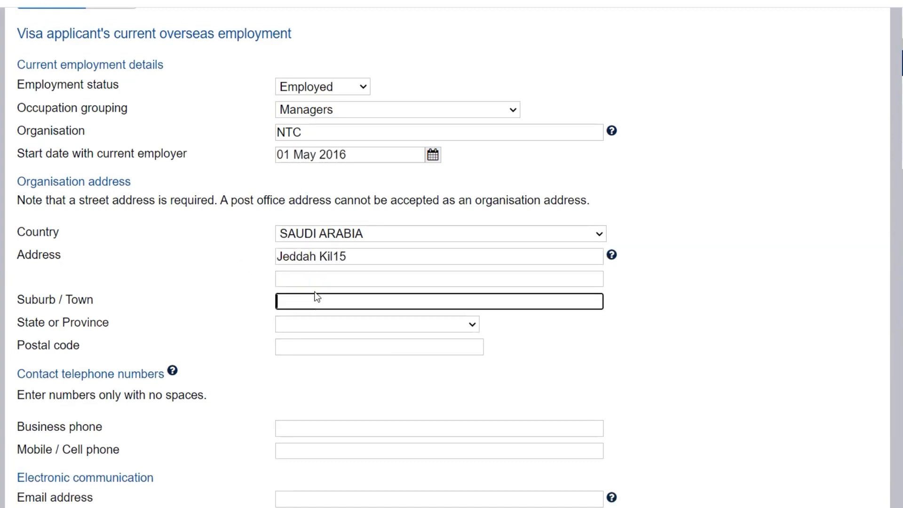
pyautogui.write('dhsusad')
pyautogui.click(370, 281)
pyautogui.write('ddfdsfd')
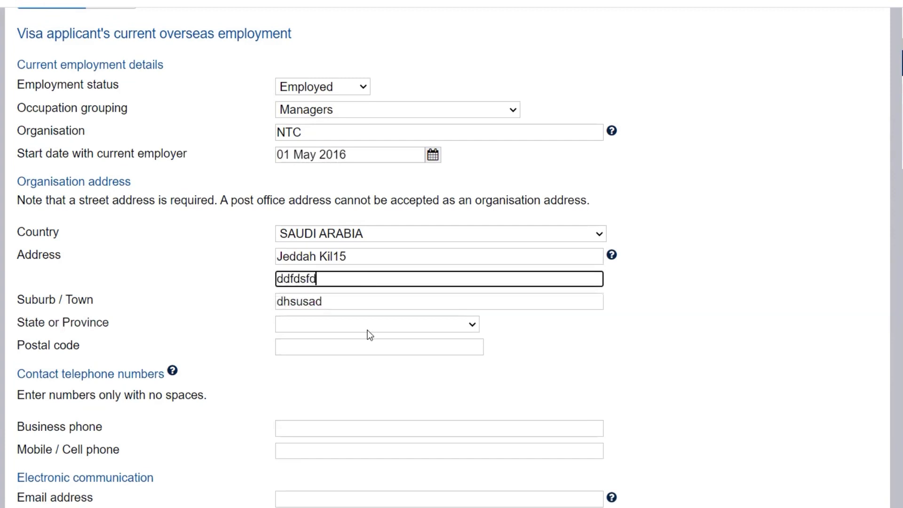
pyautogui.click(362, 324)
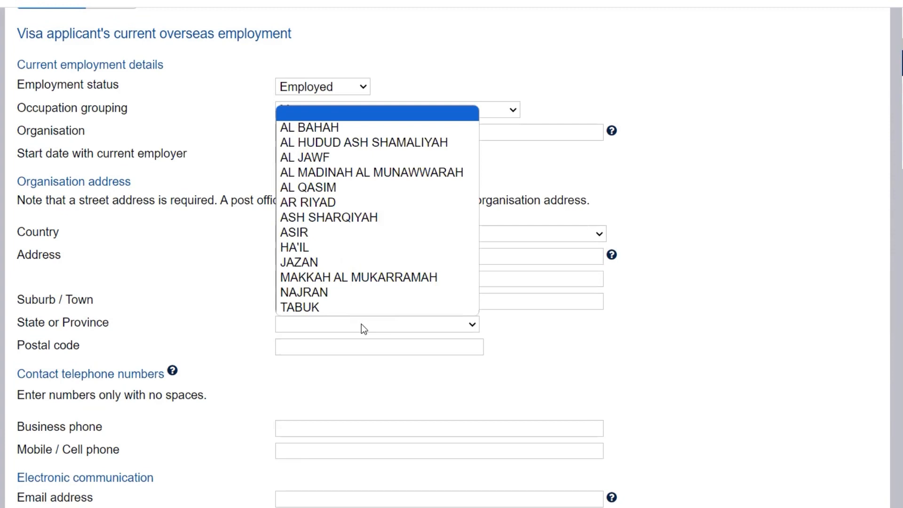
pyautogui.press('m')
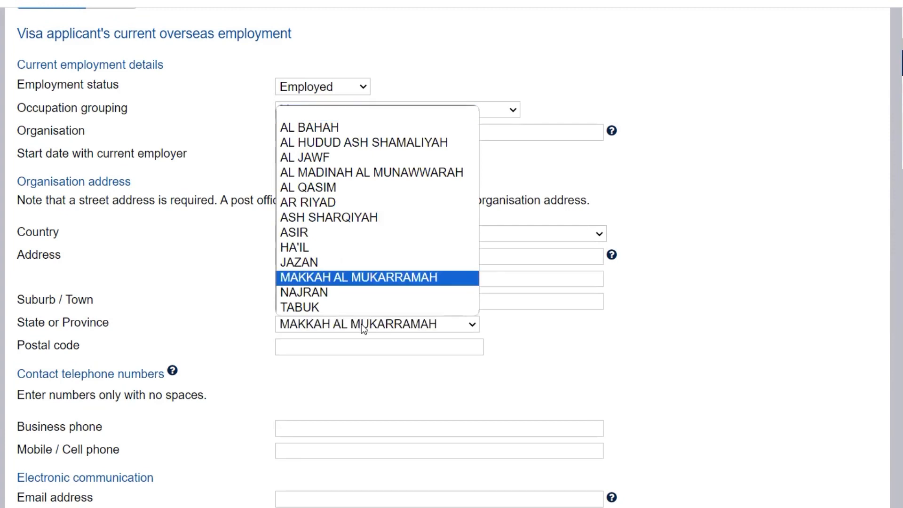
pyautogui.press('Return')
pyautogui.scroll(-2, 339, 266)
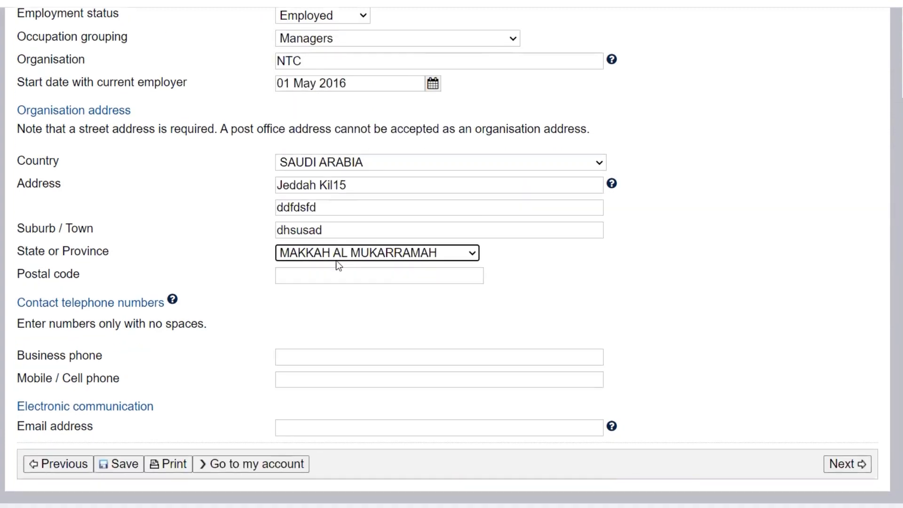
# Fill in the postal code, business and mobile phone numbers and email address, then submit the page.
pyautogui.click(316, 275)
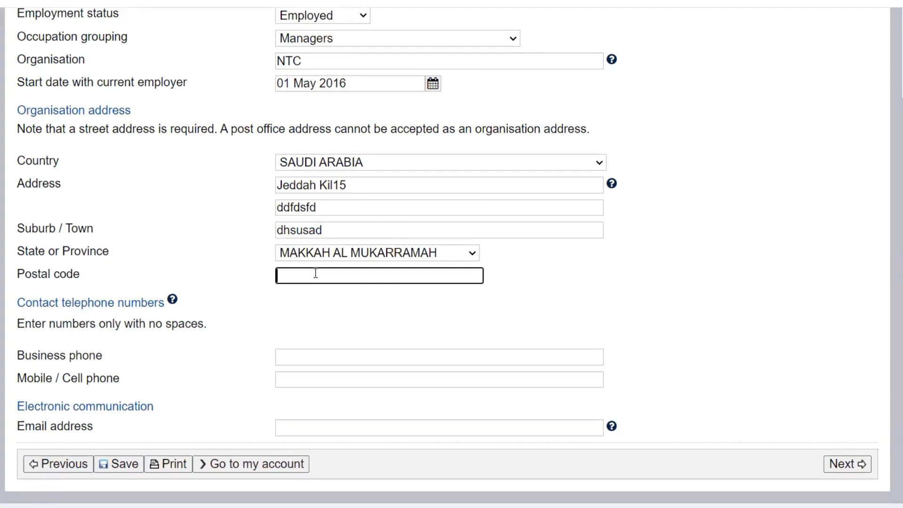
pyautogui.write('21559')
pyautogui.write('984')
pyautogui.click(311, 355)
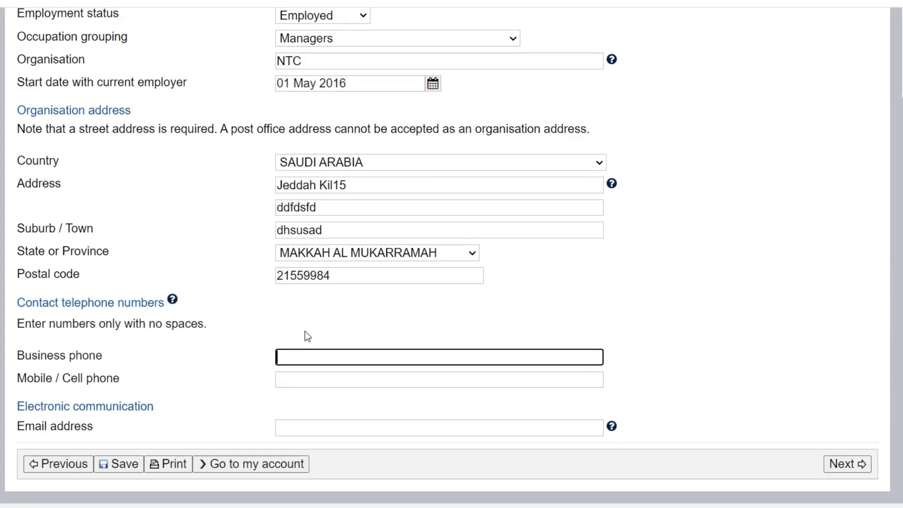
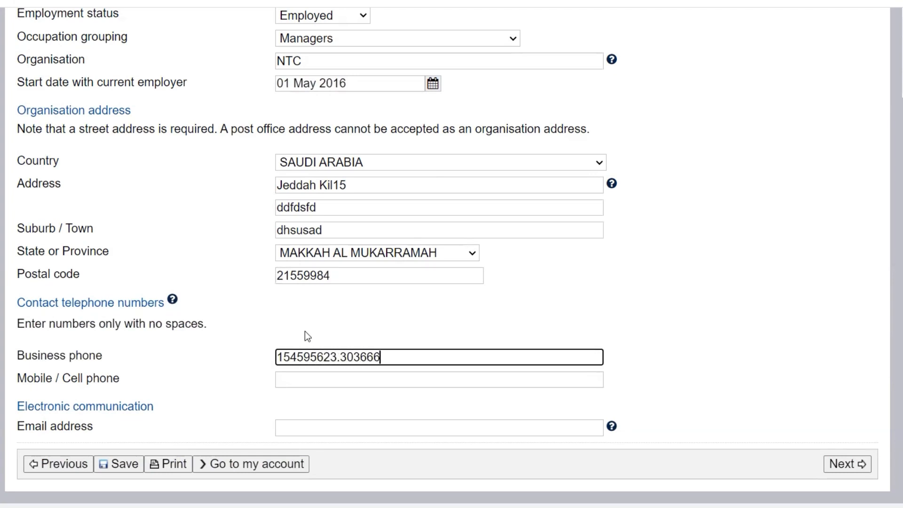
pyautogui.click(311, 380)
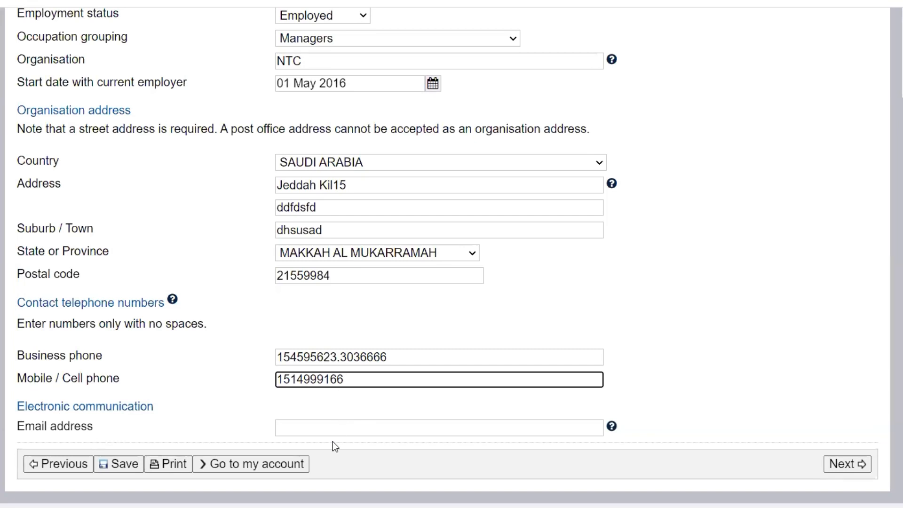
pyautogui.click(336, 427)
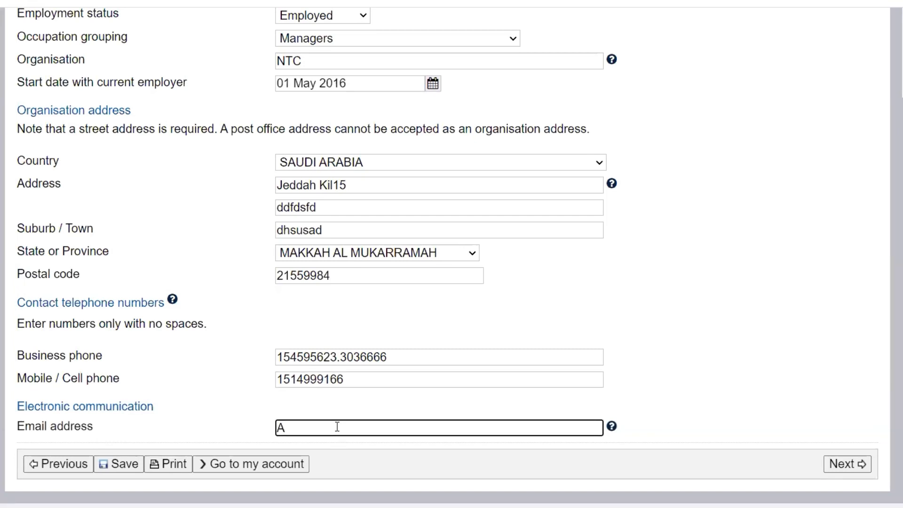
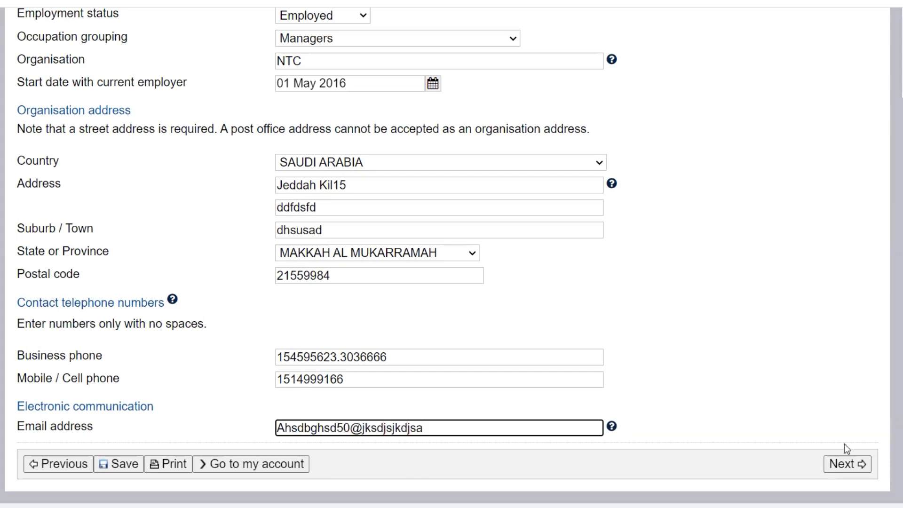
pyautogui.click(838, 465)
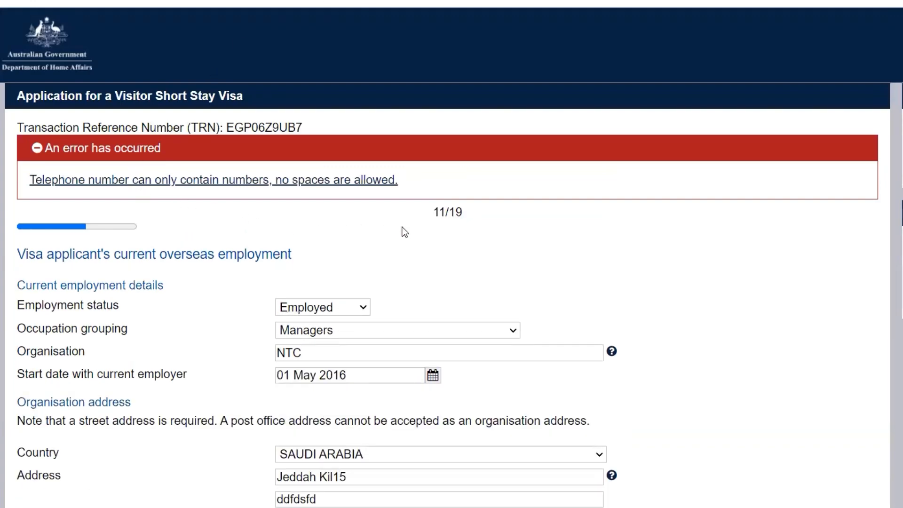
# Remove the dot from the business phone number and resubmit the employment page.
pyautogui.scroll(-5, 404, 233)
pyautogui.scroll(-1, 404, 240)
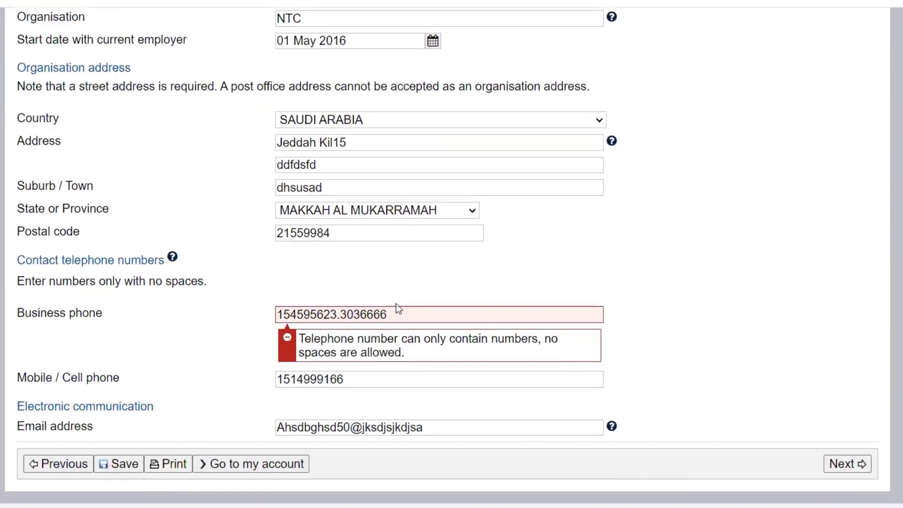
pyautogui.moveTo(404, 314); pyautogui.dragTo(233, 310)
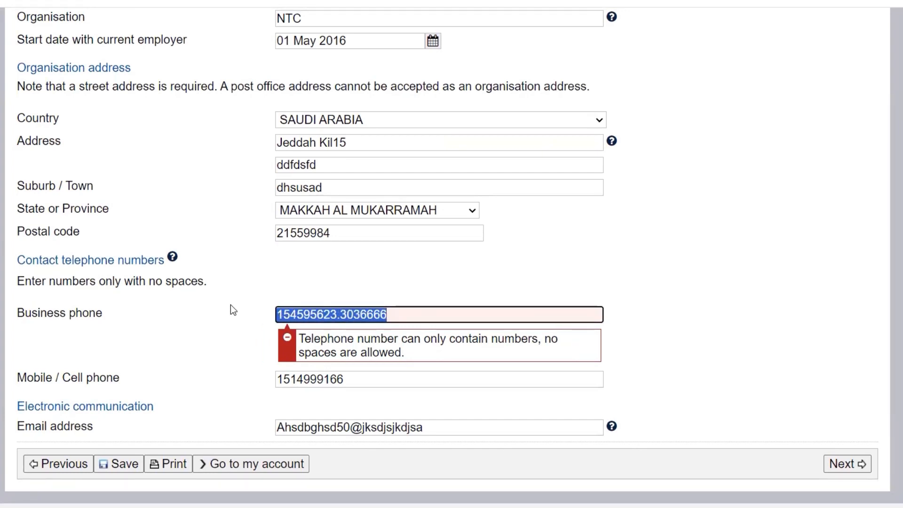
pyautogui.click(342, 314)
pyautogui.press('BackSpace')
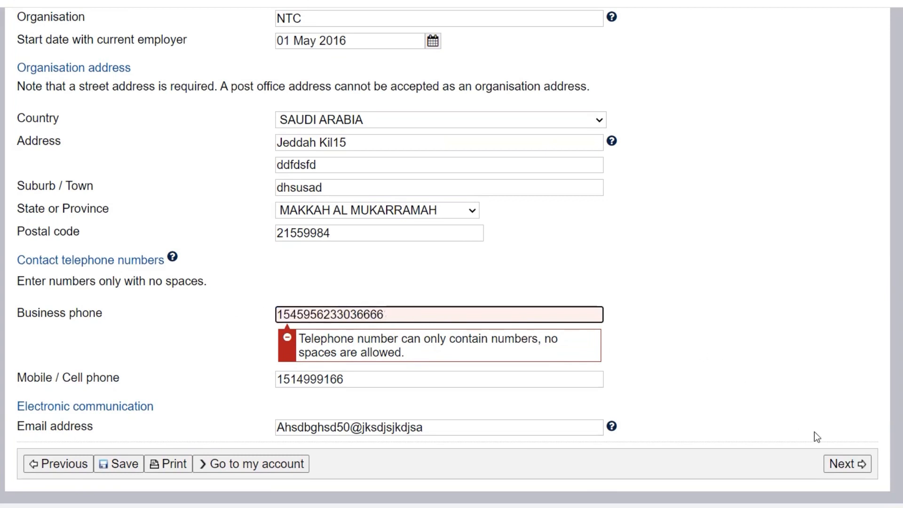
pyautogui.click(838, 465)
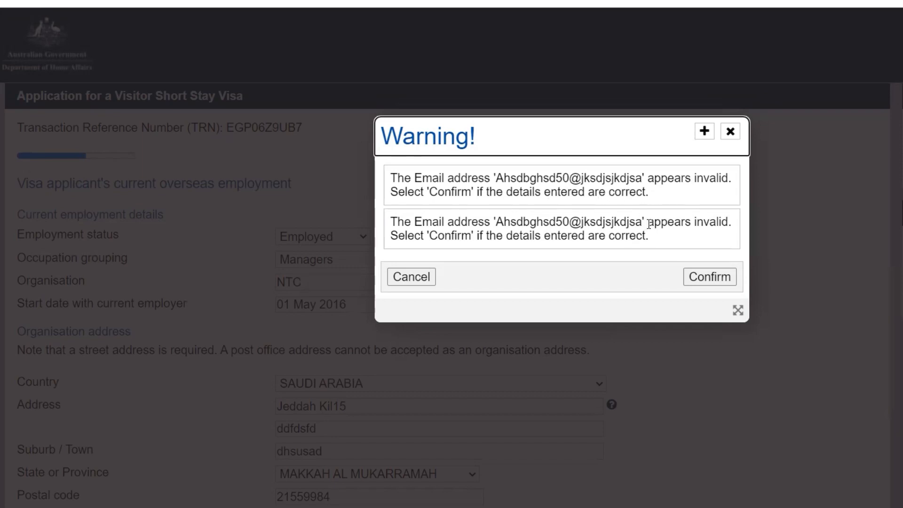
# Dismiss the invalid-email warning, replace the email with the applicant's full e-mail address, and continue.
pyautogui.click(730, 133)
pyautogui.scroll(-3, 375, 333)
pyautogui.scroll(-2, 375, 333)
pyautogui.moveTo(440, 428); pyautogui.dragTo(242, 431)
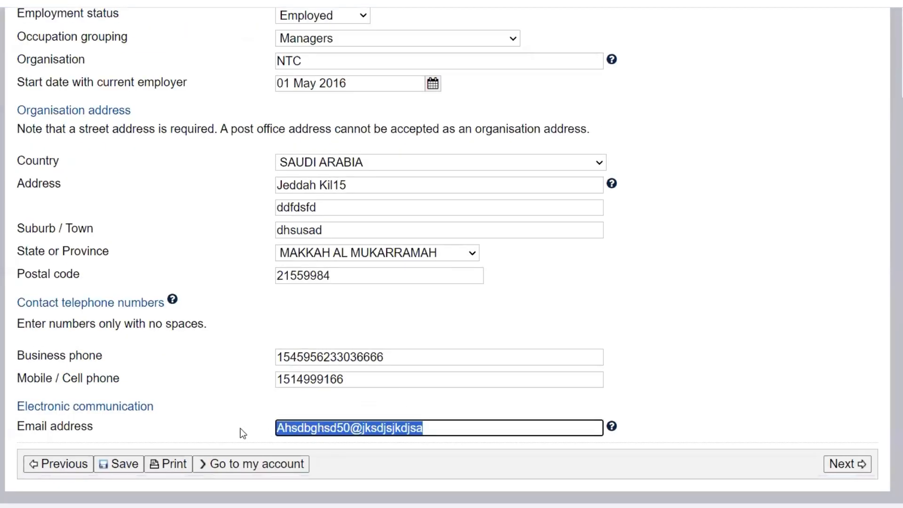
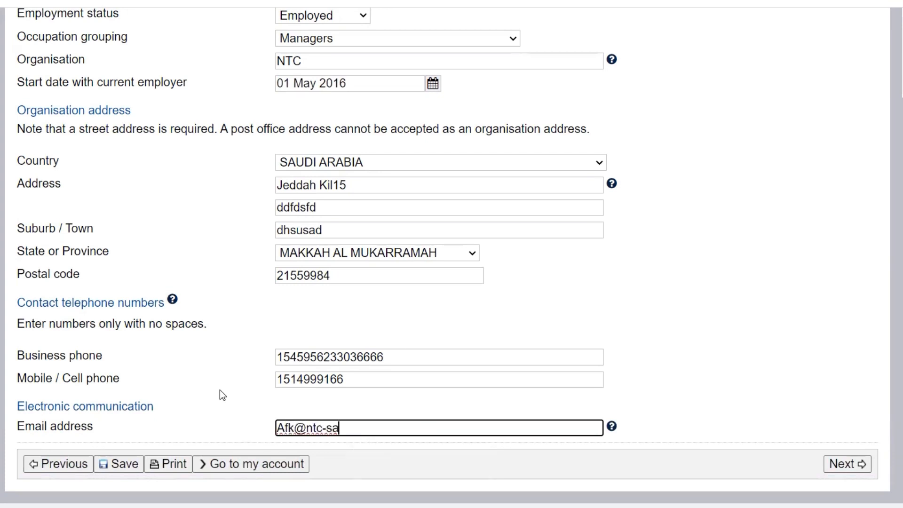
pyautogui.hotkey('ctrl', 'a')
pyautogui.press('BackSpace')
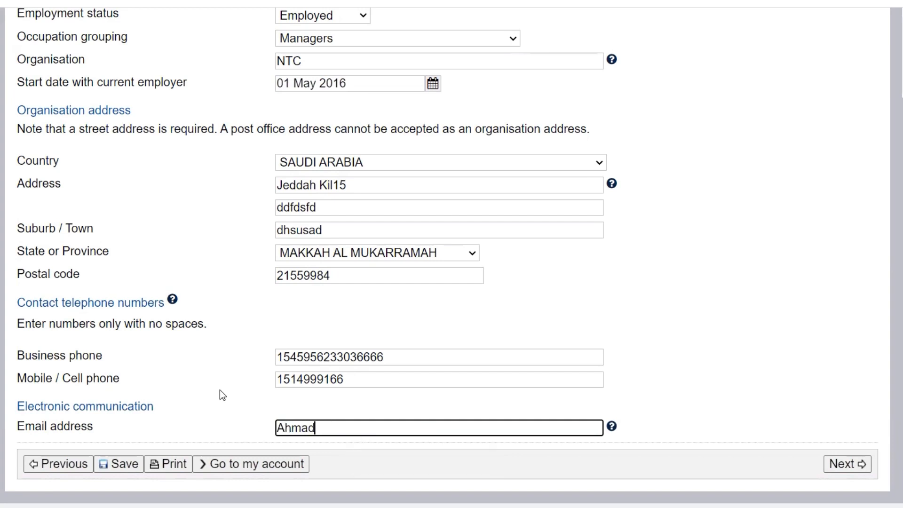
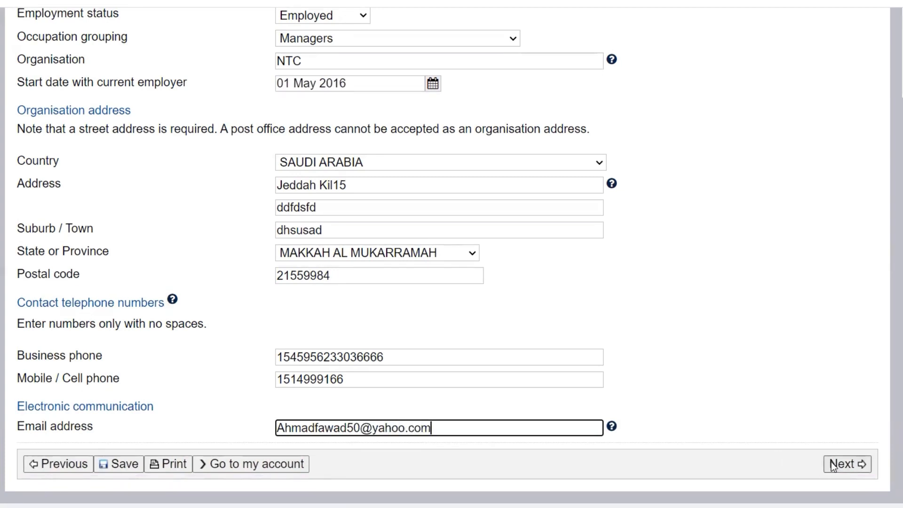
pyautogui.click(847, 464)
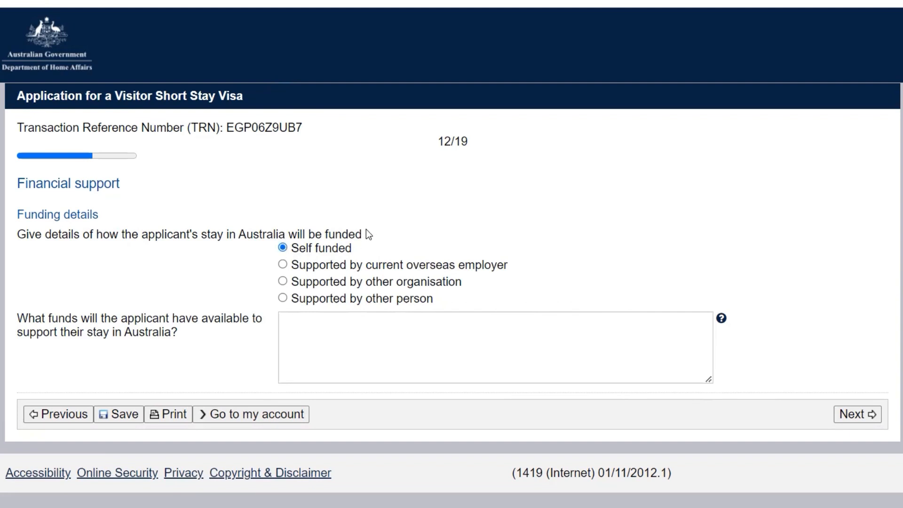
# Enter '5000 Us dollar' as funds available for the stay and advance to Health declarations.
pyautogui.click(323, 322)
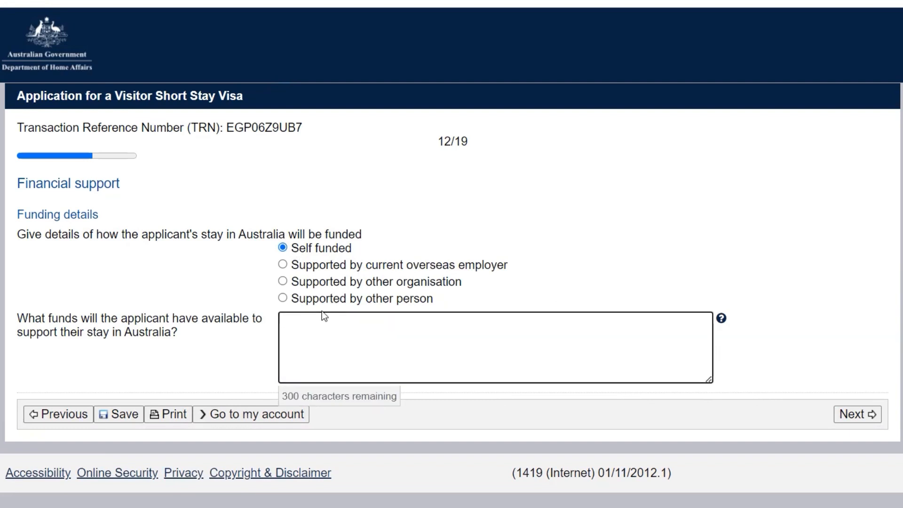
pyautogui.write('5000 Us dollar')
pyautogui.click(851, 409)
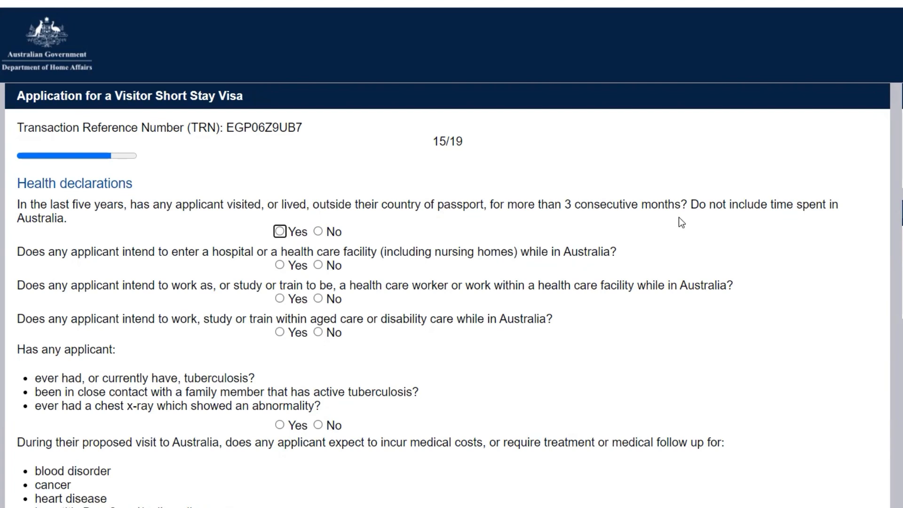
# Answer Yes to the five-years question, leaving the visits table empty.
pyautogui.click(284, 233)
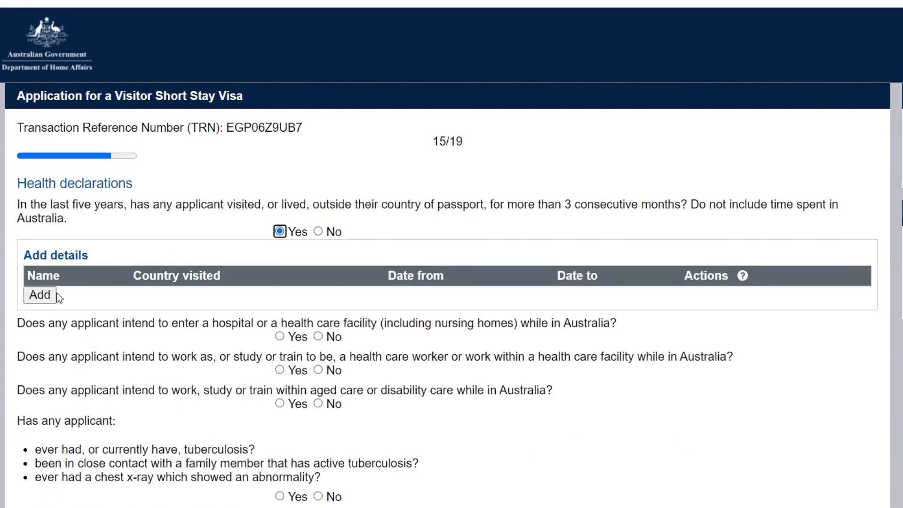
pyautogui.click(41, 298)
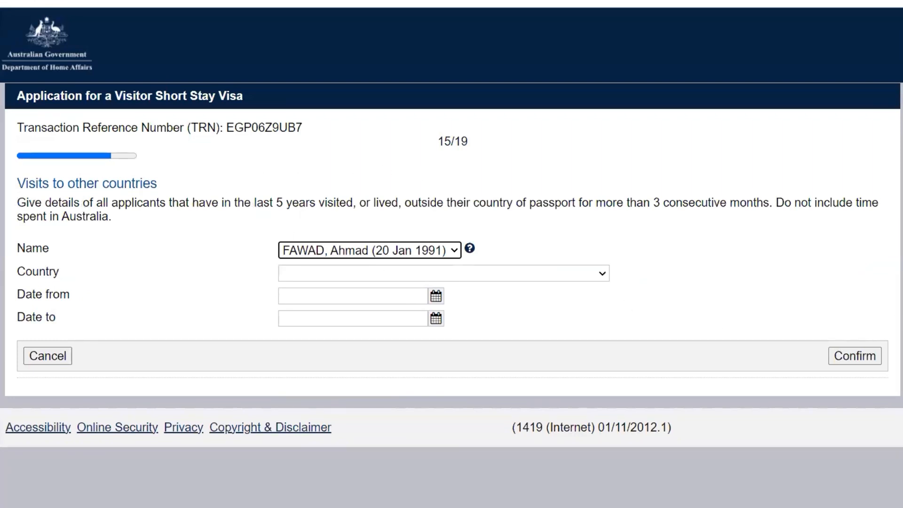
pyautogui.click(45, 356)
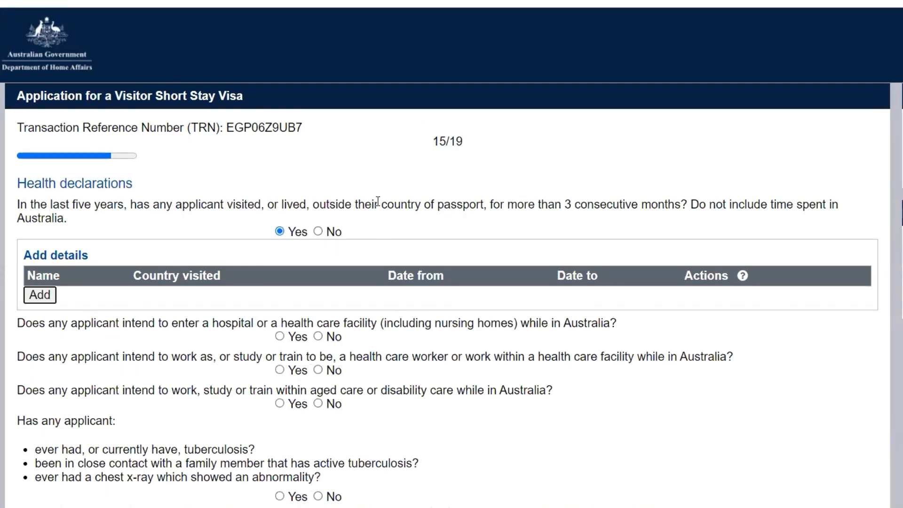
# Answer No to the hospital, health-care worker, tuberculosis and medical-costs questions, then submit the page.
pyautogui.scroll(-3, 378, 202)
pyautogui.click(319, 187)
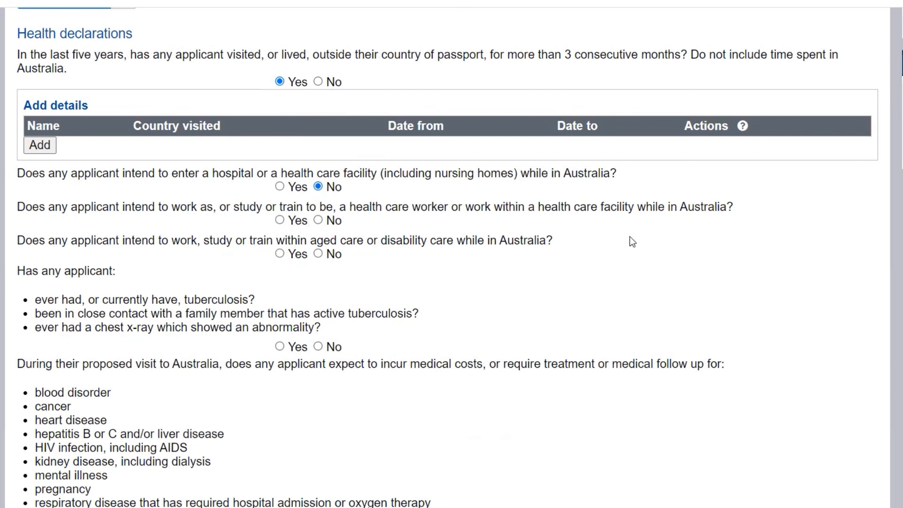
pyautogui.click(318, 220)
pyautogui.scroll(-3, 376, 249)
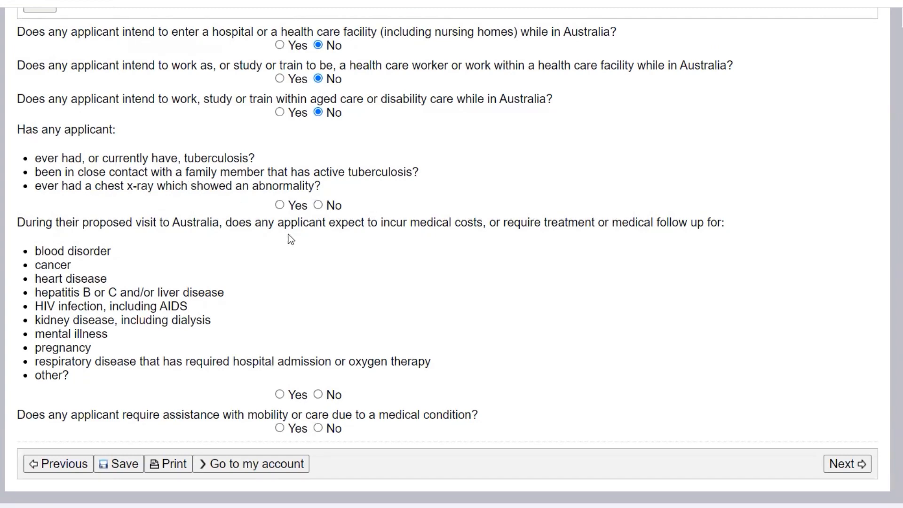
pyautogui.scroll(3, 291, 240)
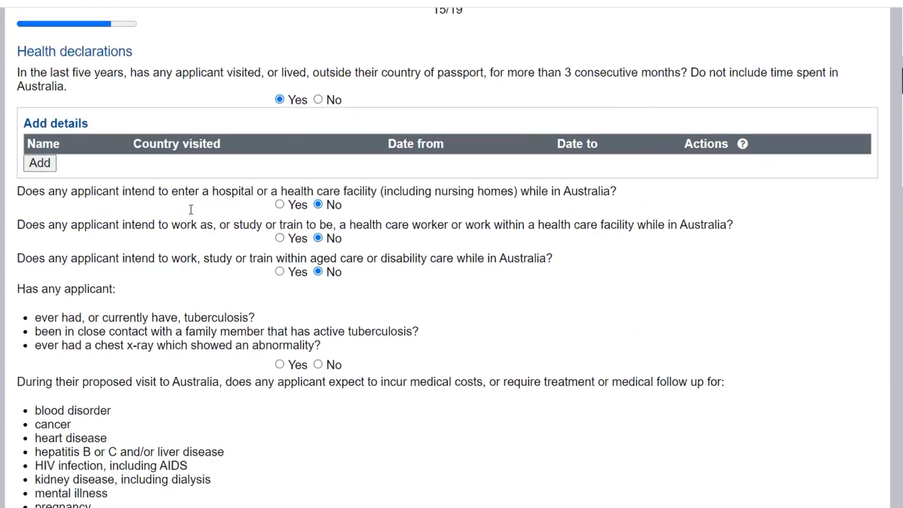
pyautogui.scroll(-3, 191, 209)
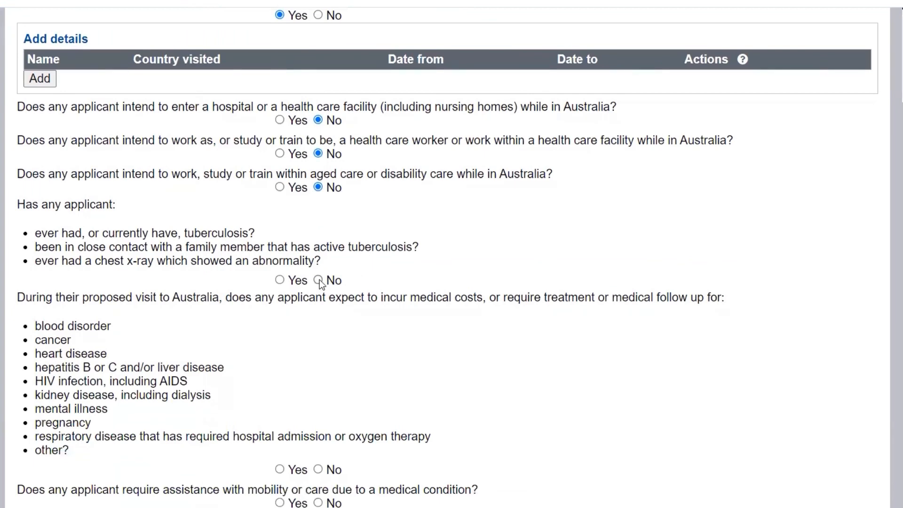
pyautogui.click(319, 280)
pyautogui.scroll(-3, 339, 196)
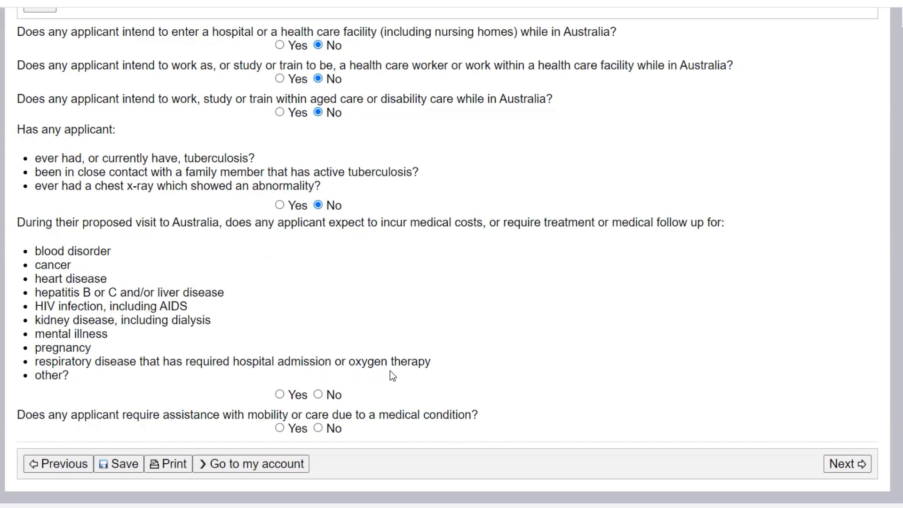
pyautogui.click(319, 394)
pyautogui.click(836, 463)
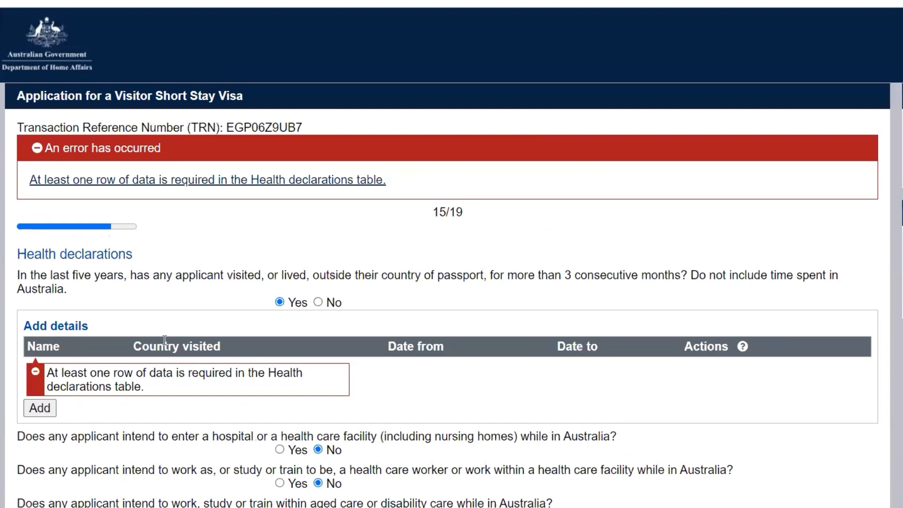
# Switch the five-years health question to No and continue to Character declarations.
pyautogui.scroll(-3, 306, 225)
pyautogui.click(318, 153)
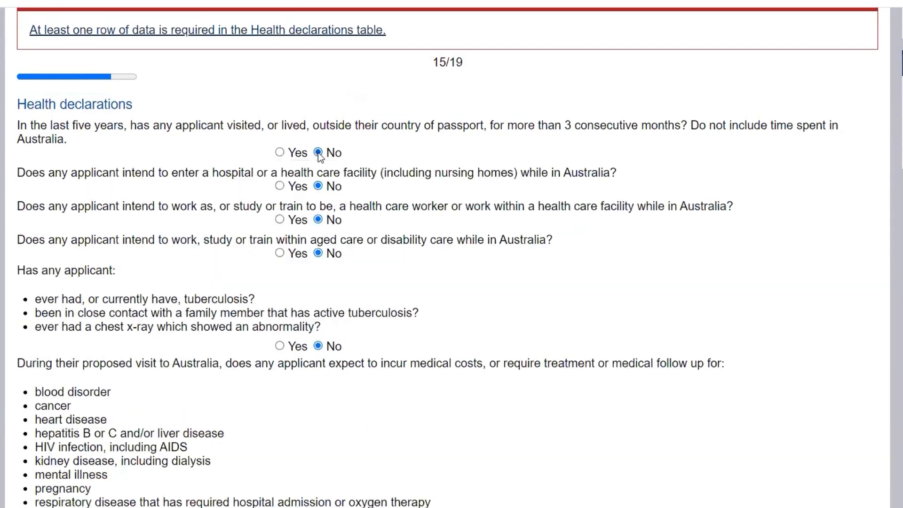
pyautogui.scroll(-4, 753, 414)
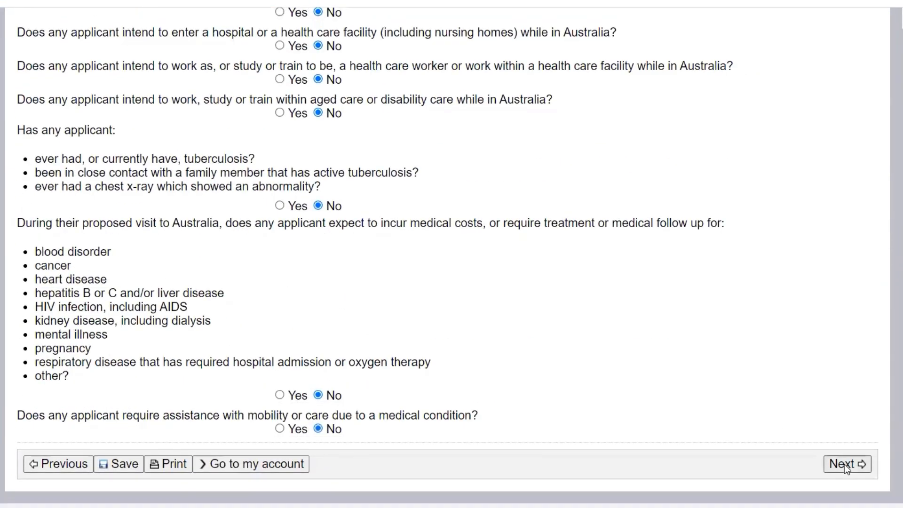
pyautogui.click(843, 464)
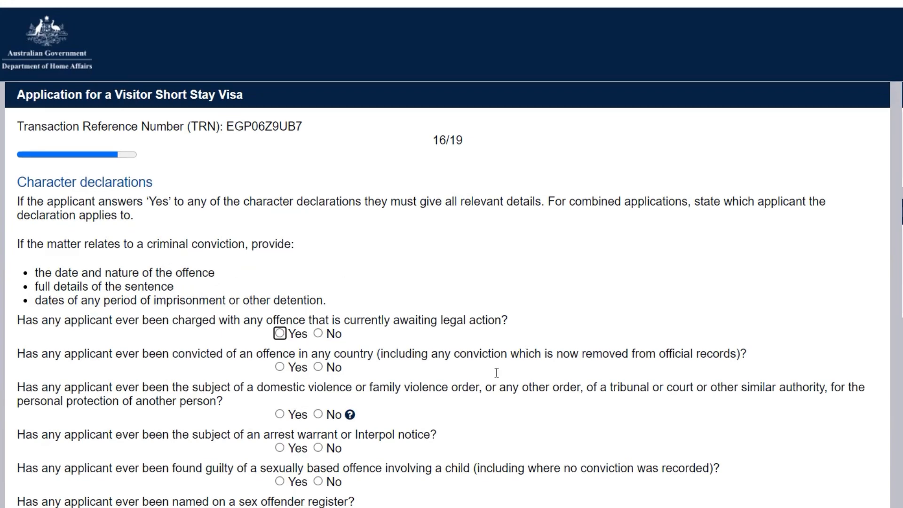
# Answer No to the criminal charges, convictions, domestic violence, arrest warrant and child offence questions.
pyautogui.scroll(-5, 493, 370)
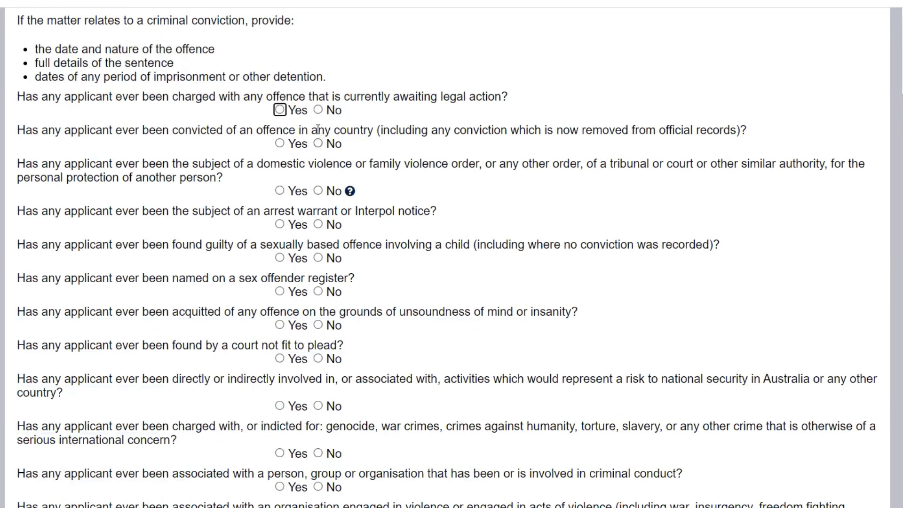
pyautogui.click(319, 109)
pyautogui.click(319, 143)
pyautogui.click(318, 190)
pyautogui.click(319, 224)
pyautogui.moveTo(326, 245); pyautogui.dragTo(323, 258)
pyautogui.click(319, 257)
pyautogui.scroll(-3, 353, 182)
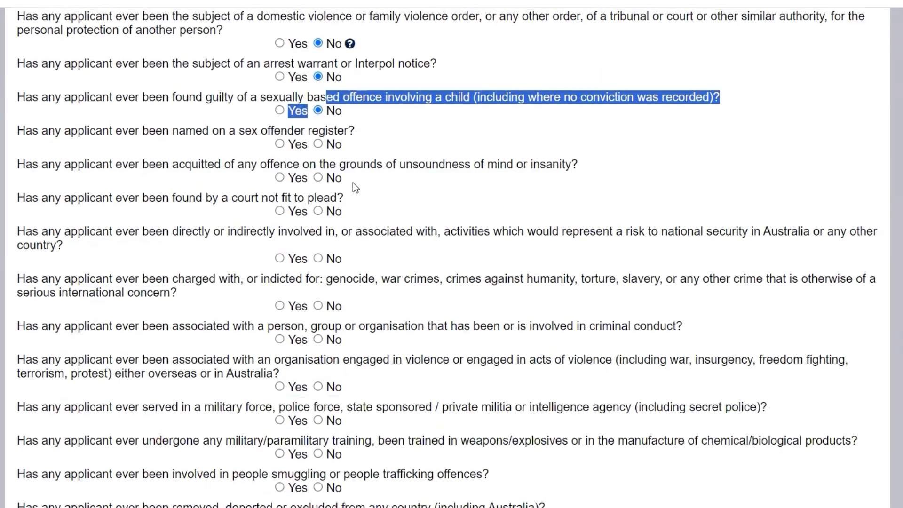
pyautogui.click(320, 195)
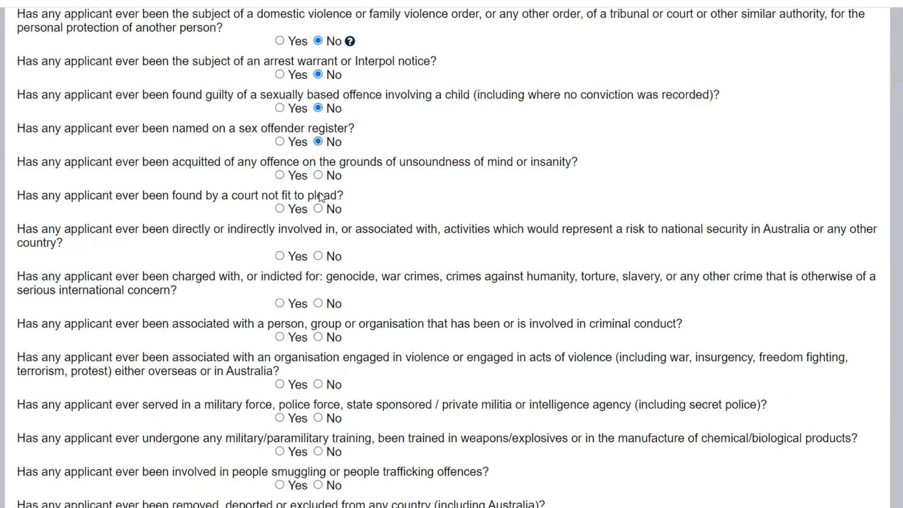
# Answer No to the remaining questions, from unsoundness of mind through overstaying a visa.
pyautogui.click(316, 176)
pyautogui.click(318, 209)
pyautogui.click(319, 256)
pyautogui.scroll(-3, 375, 234)
pyautogui.click(319, 154)
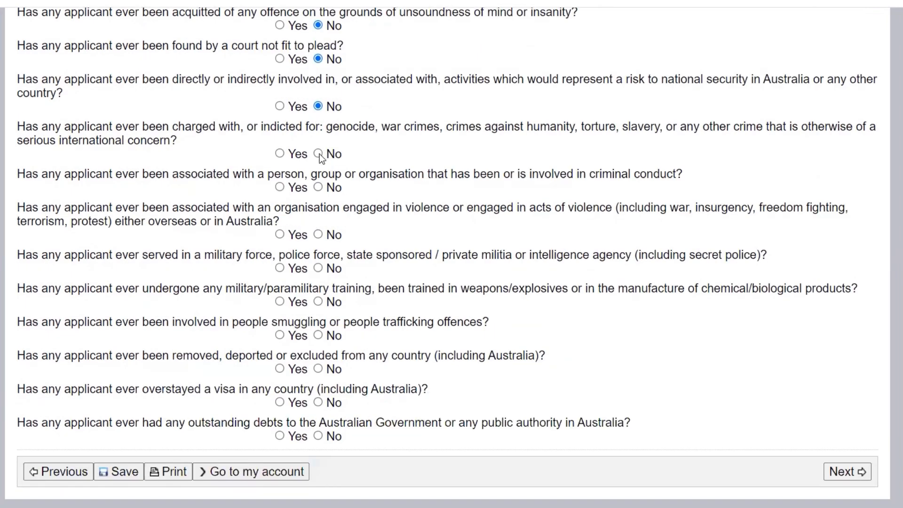
pyautogui.click(318, 234)
pyautogui.click(319, 268)
pyautogui.click(318, 302)
pyautogui.click(318, 336)
pyautogui.click(318, 369)
pyautogui.click(318, 402)
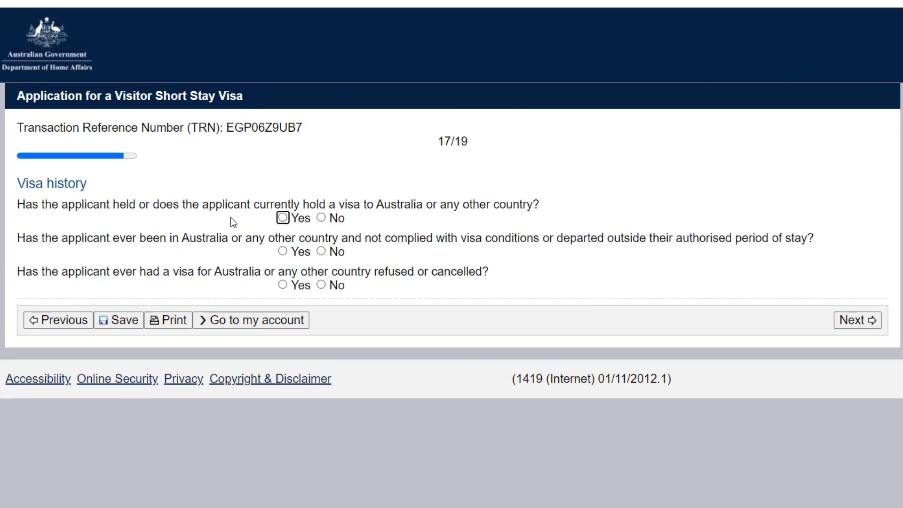
# Record a previously held visa for Saudi Arabia and answer No to breaching conditions.
pyautogui.click(282, 218)
pyautogui.click(321, 237)
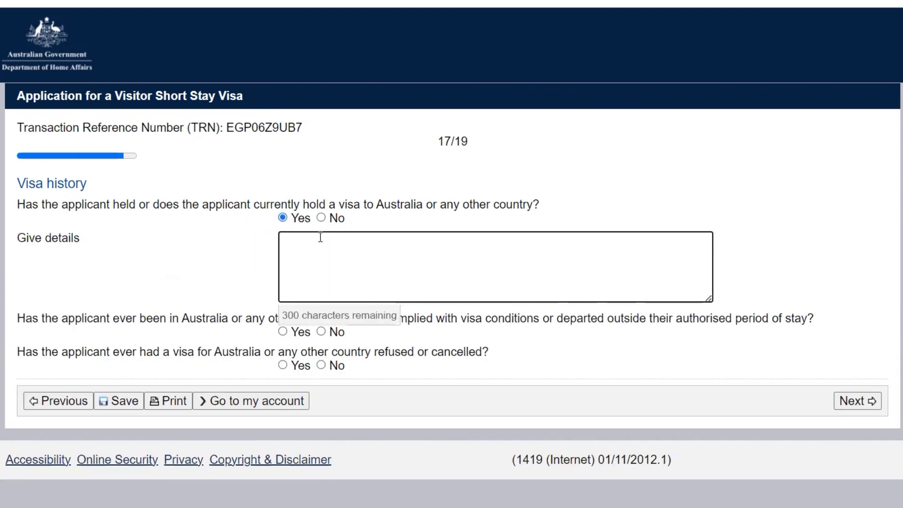
pyautogui.write('Saudi Arabia')
pyautogui.click(228, 257)
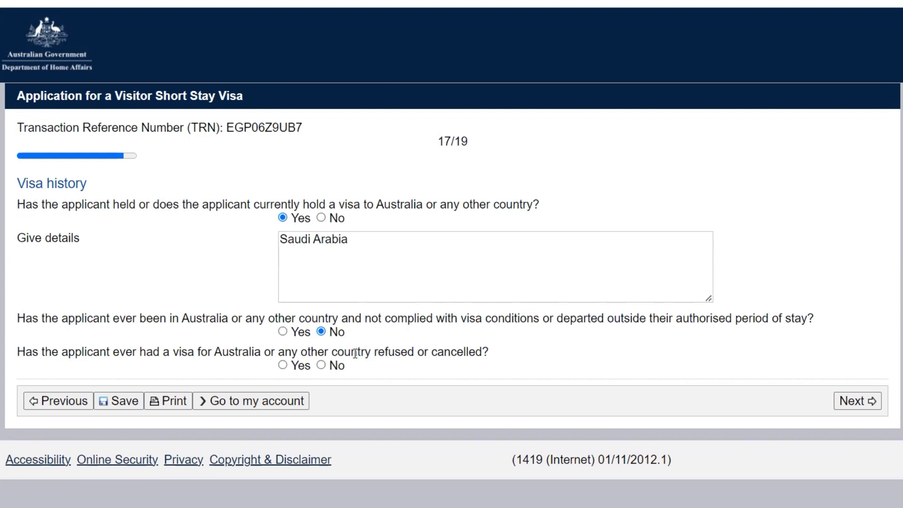
# Answer Yes to a refused or cancelled visa, entering USA as the country.
pyautogui.click(284, 365)
pyautogui.click(332, 383)
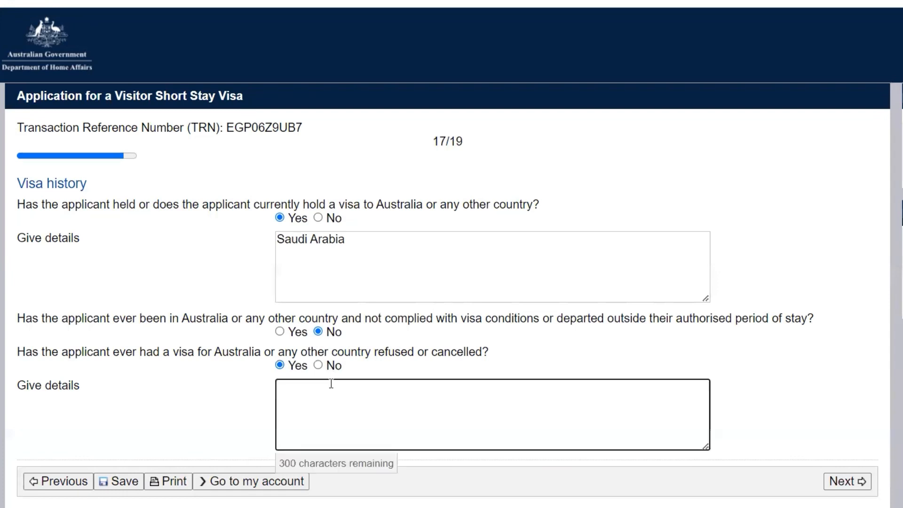
pyautogui.write('USA')
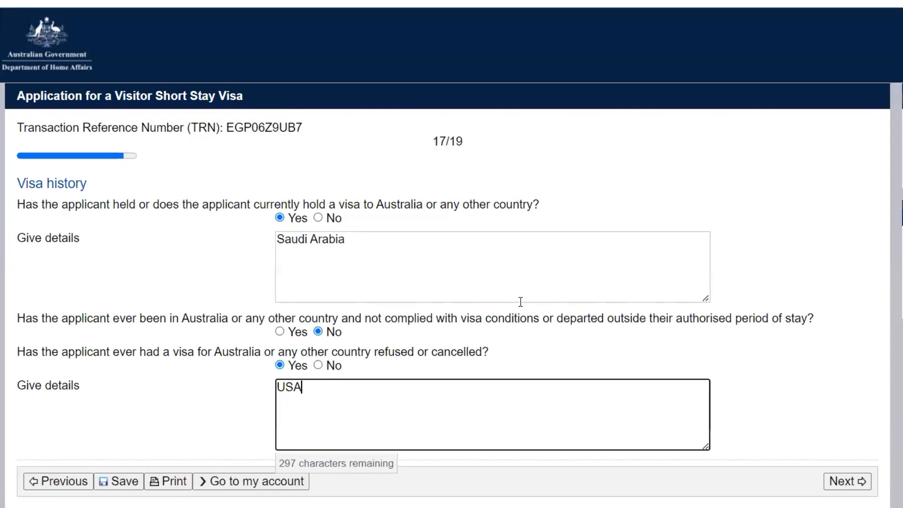
# With the Saudi Arabia and refused USA visa history recorded, continue to the Declarations page.
pyautogui.scroll(-1, 798, 404)
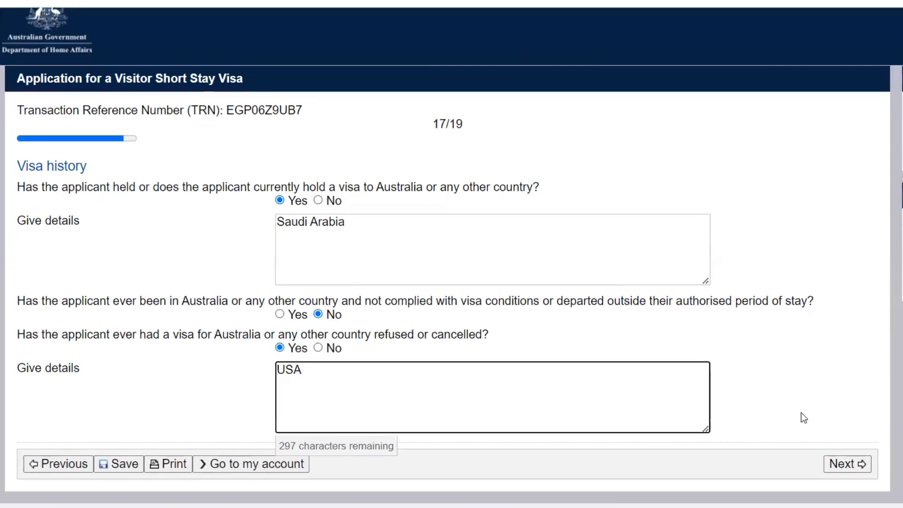
pyautogui.click(842, 465)
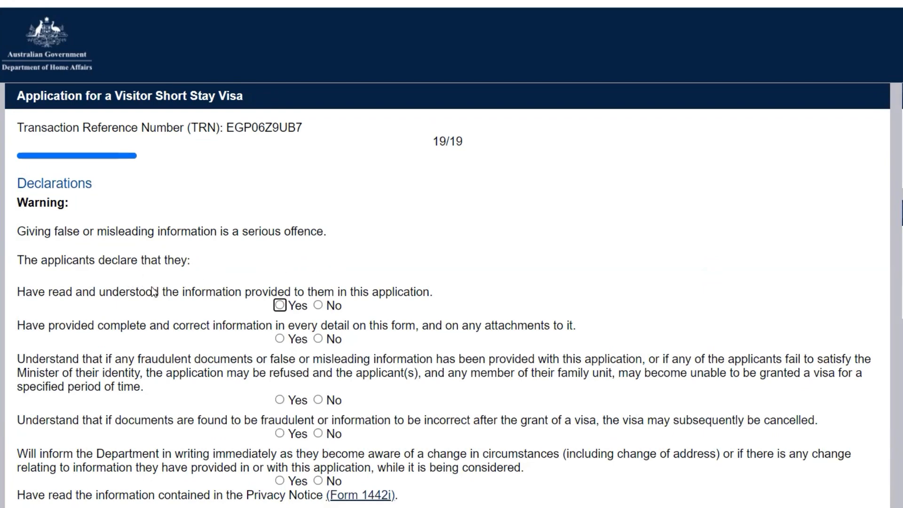
# Answer Yes to the first declarations, from having read the information through the 8503 no-further-stay condition.
pyautogui.scroll(-3, 154, 291)
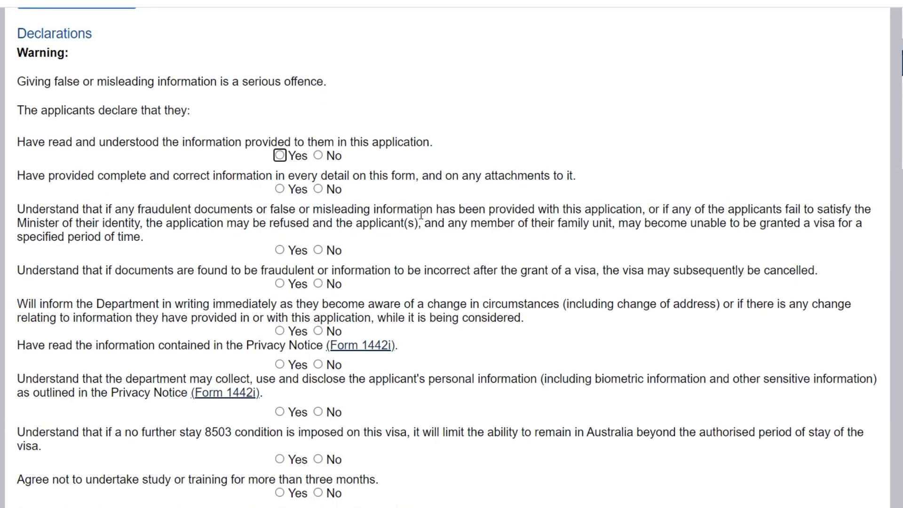
pyautogui.click(280, 156)
pyautogui.click(281, 189)
pyautogui.scroll(-2, 292, 186)
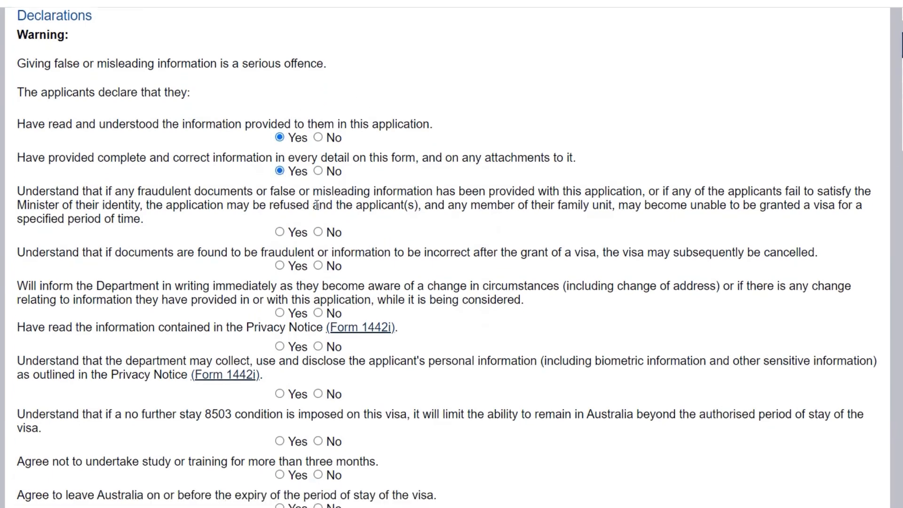
pyautogui.click(280, 175)
pyautogui.click(280, 209)
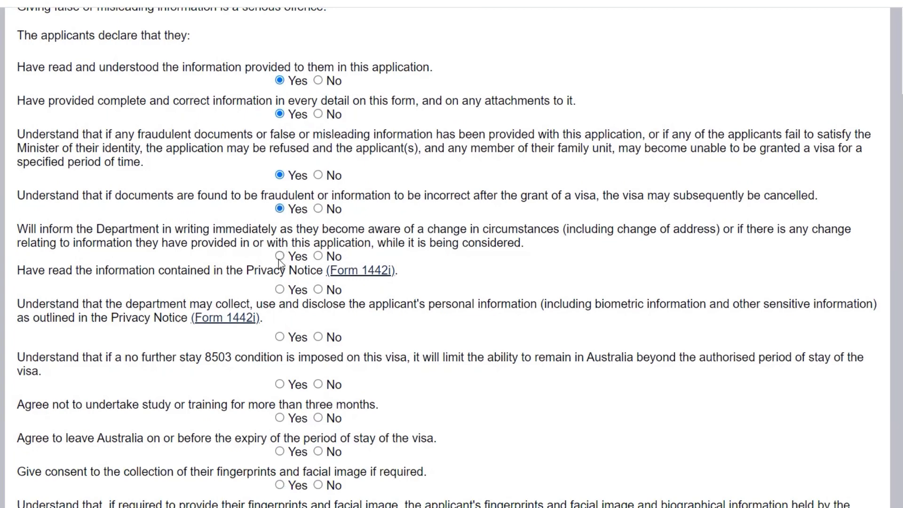
pyautogui.scroll(-4, 284, 169)
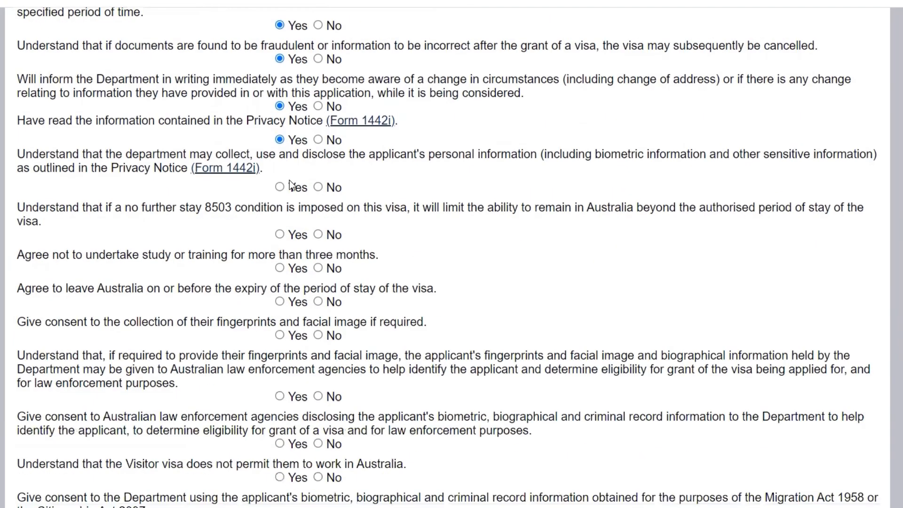
pyautogui.click(280, 188)
pyautogui.click(281, 235)
# Answer Yes to the study, departure, biometrics, no-work, data-use and unlawful non-citizen declarations.
pyautogui.scroll(-2, 270, 214)
pyautogui.click(280, 193)
pyautogui.click(280, 226)
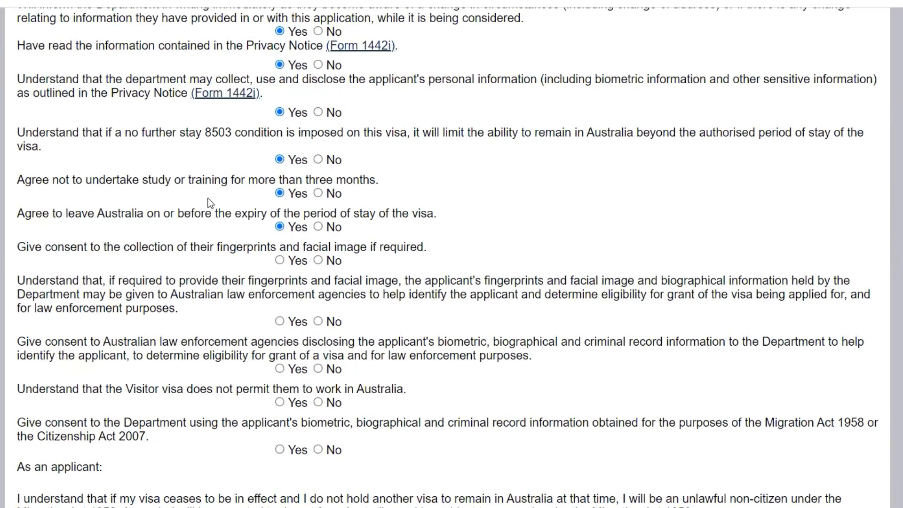
pyautogui.scroll(-3, 363, 210)
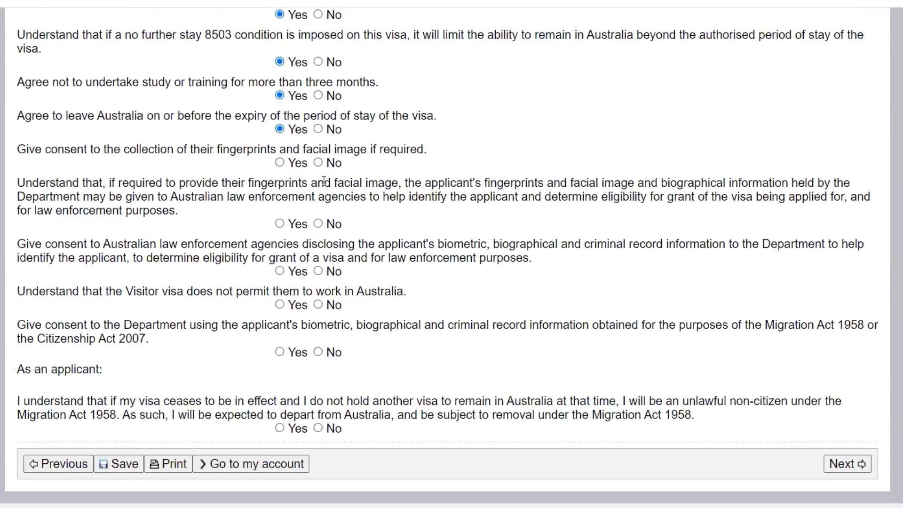
pyautogui.click(280, 163)
pyautogui.click(280, 224)
pyautogui.click(280, 272)
pyautogui.click(280, 305)
pyautogui.click(280, 352)
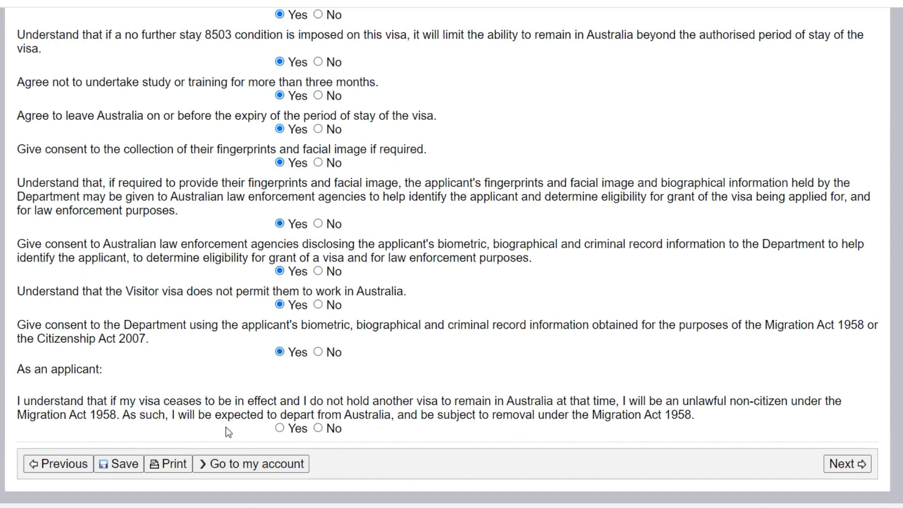
pyautogui.click(279, 428)
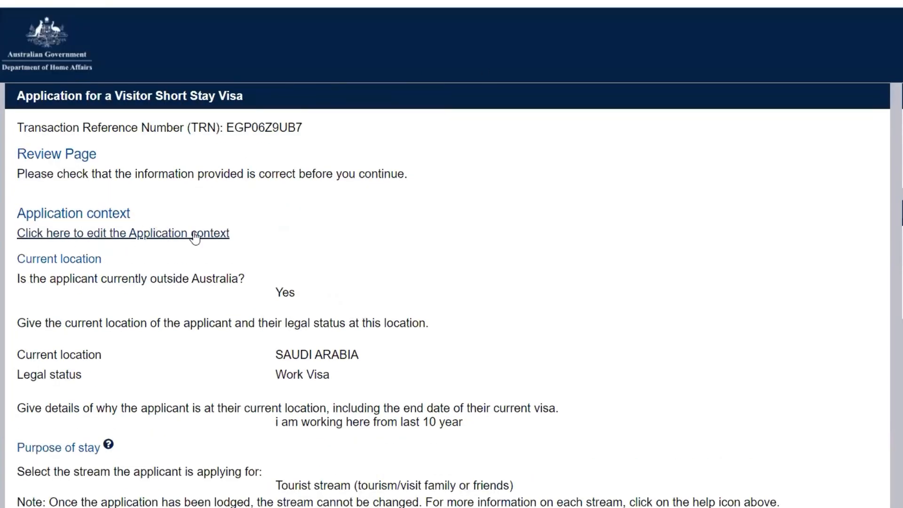
# Scroll the Review Page from Application context down to the Declarations, then back to the top.
pyautogui.scroll(-6, 323, 240)
pyautogui.scroll(-13, 323, 240)
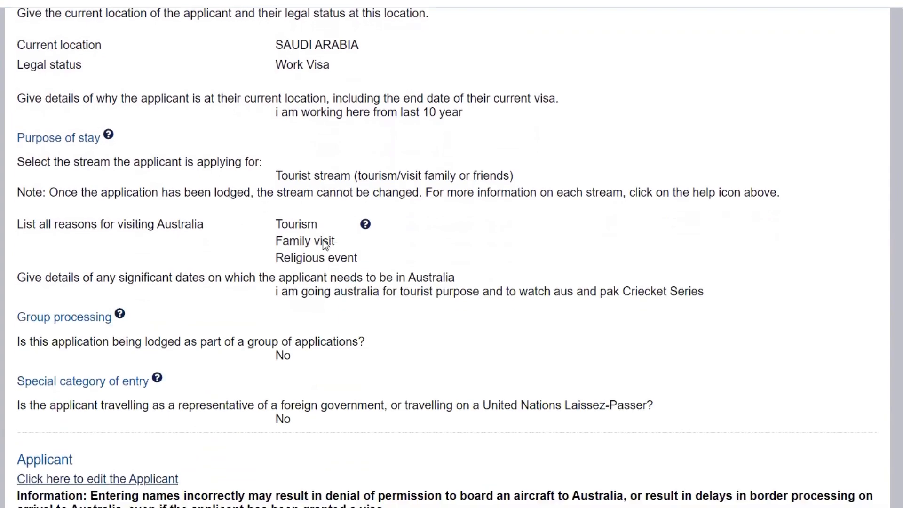
pyautogui.scroll(-20, 322, 241)
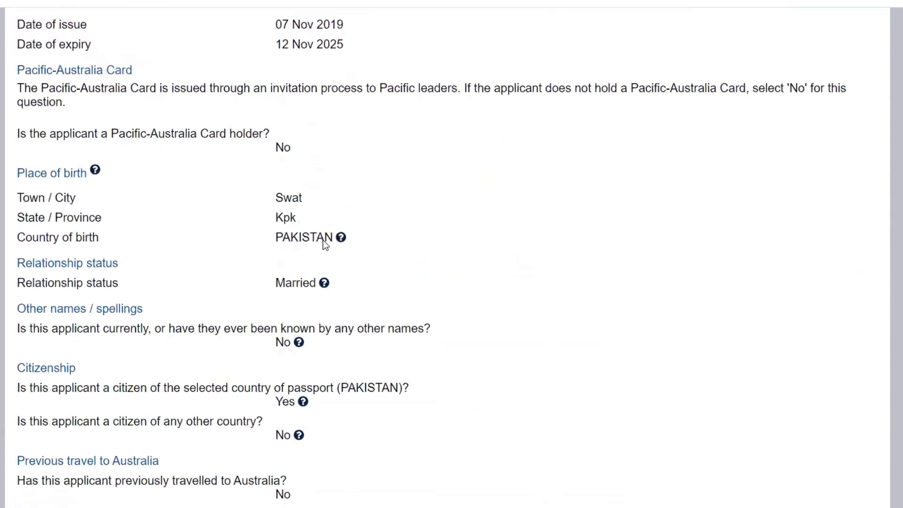
pyautogui.scroll(-20, 322, 240)
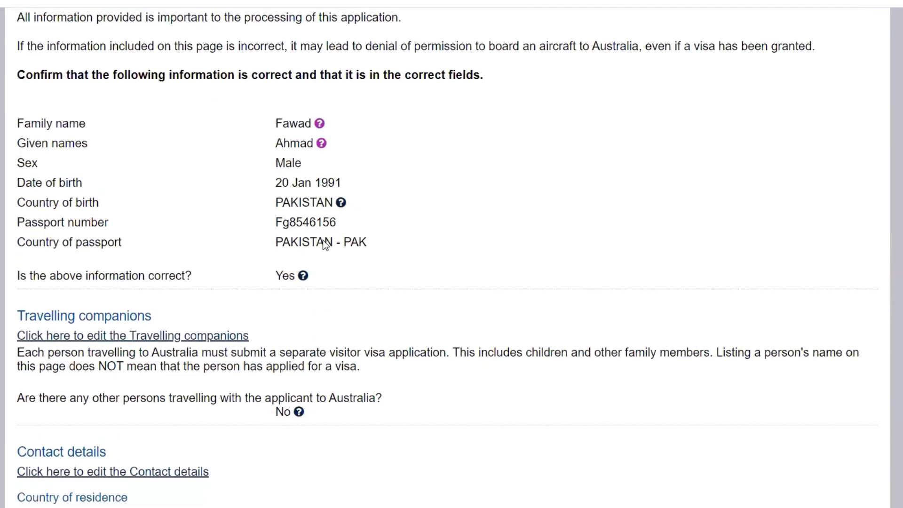
pyautogui.scroll(-8, 323, 240)
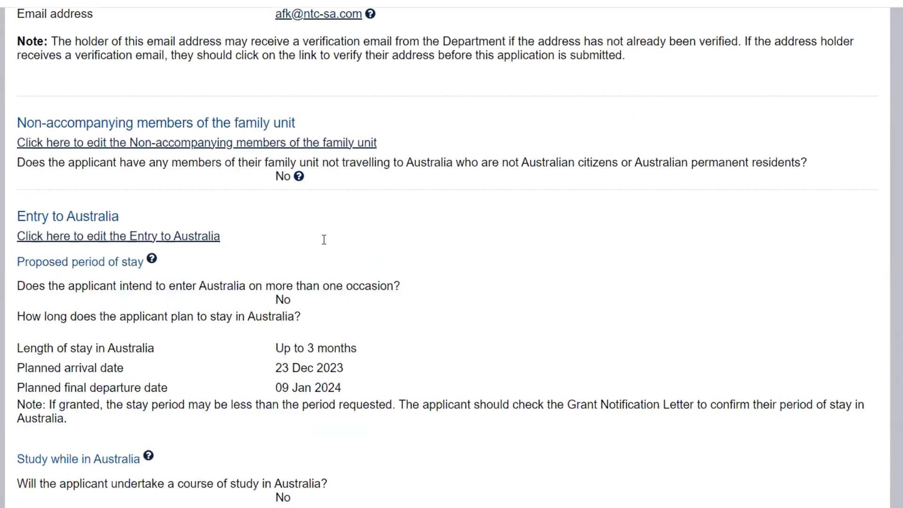
pyautogui.scroll(17, 323, 239)
pyautogui.scroll(20, 323, 240)
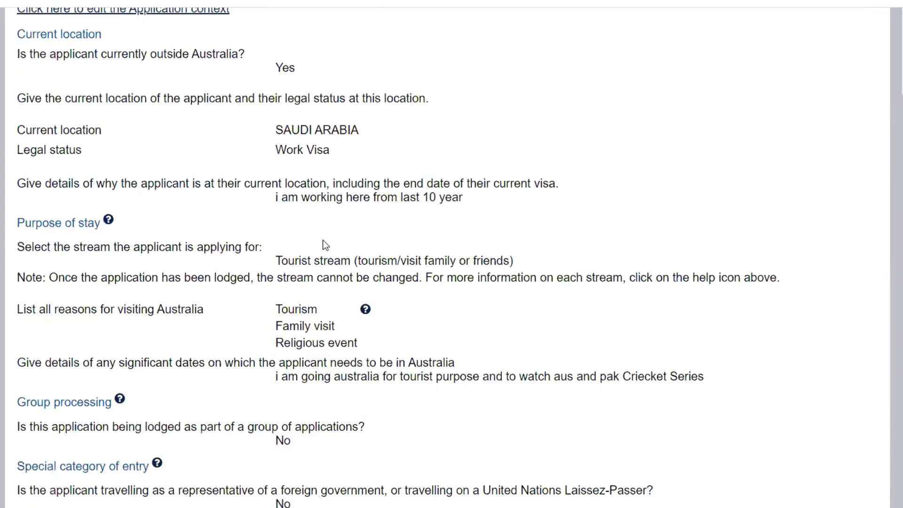
pyautogui.scroll(5, 322, 238)
pyautogui.scroll(-7, 321, 238)
pyautogui.scroll(-13, 321, 238)
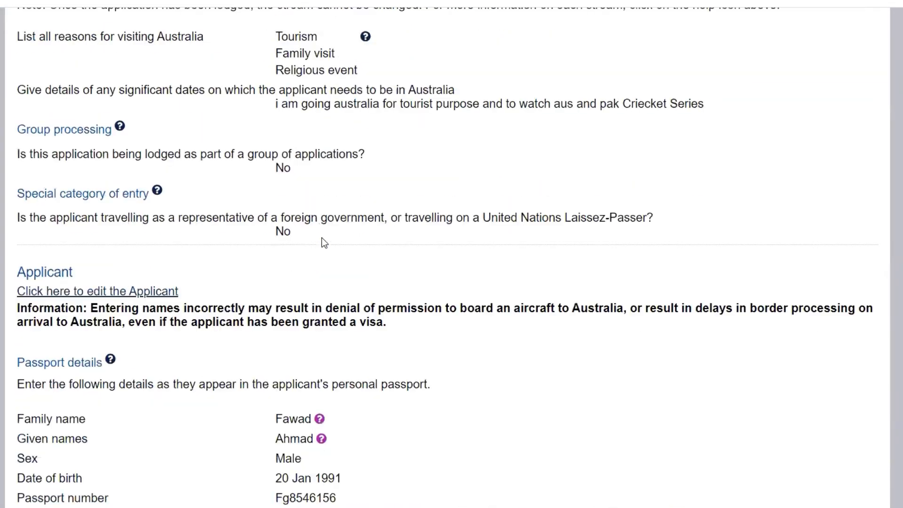
pyautogui.scroll(-20, 322, 238)
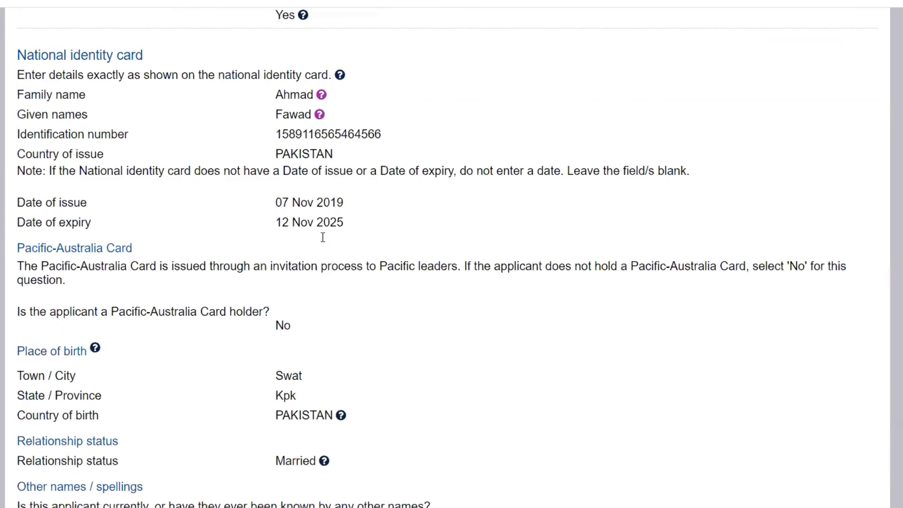
pyautogui.scroll(-20, 323, 237)
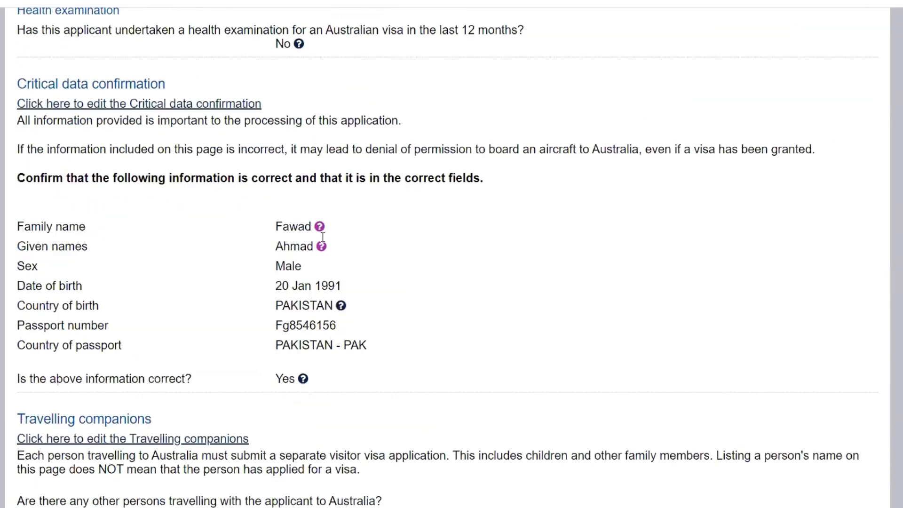
pyautogui.scroll(-8, 322, 237)
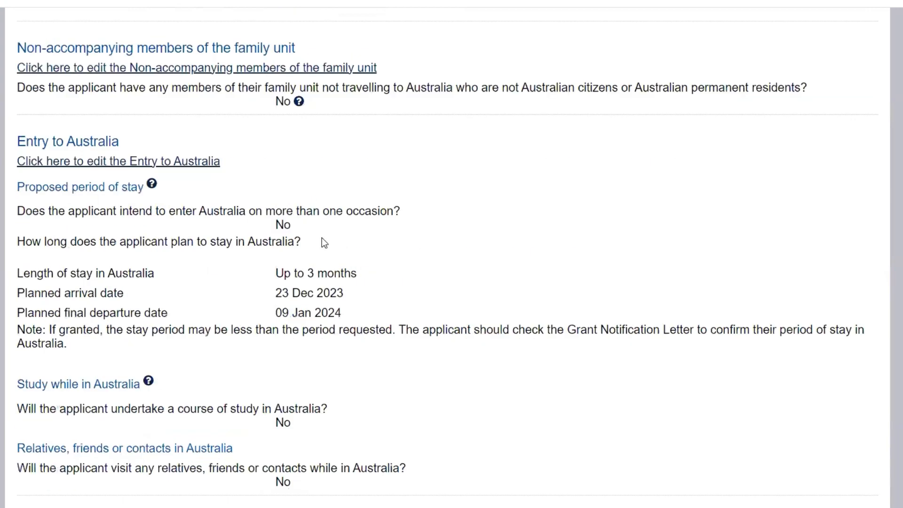
pyautogui.scroll(-10, 320, 235)
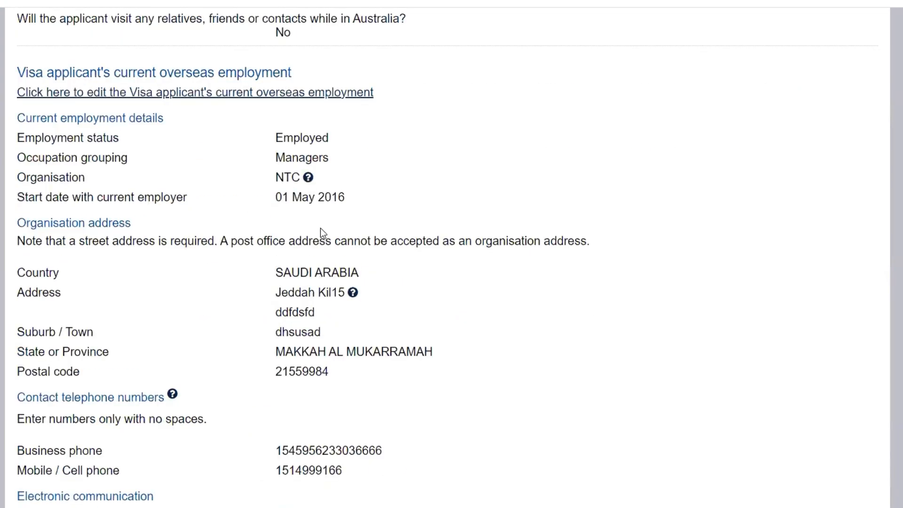
pyautogui.scroll(-10, 320, 228)
pyautogui.scroll(-3, 320, 230)
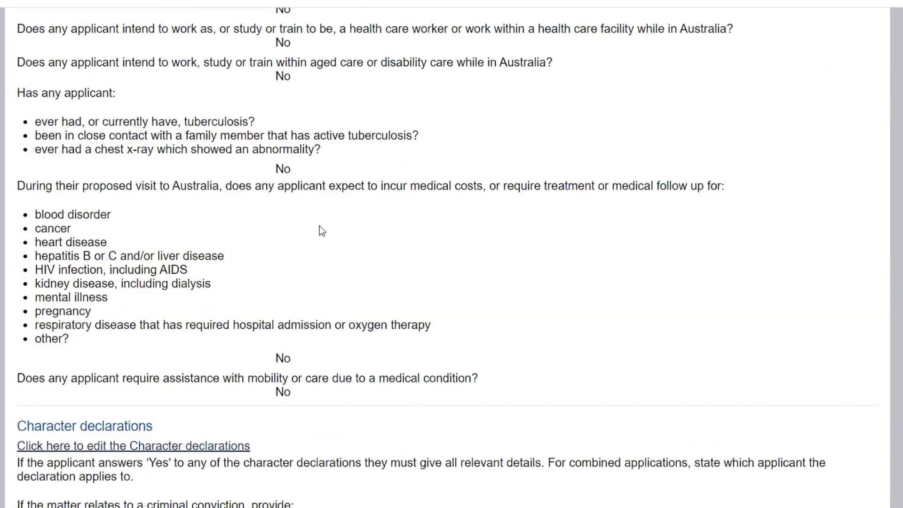
pyautogui.scroll(-8, 320, 231)
pyautogui.scroll(-8, 320, 230)
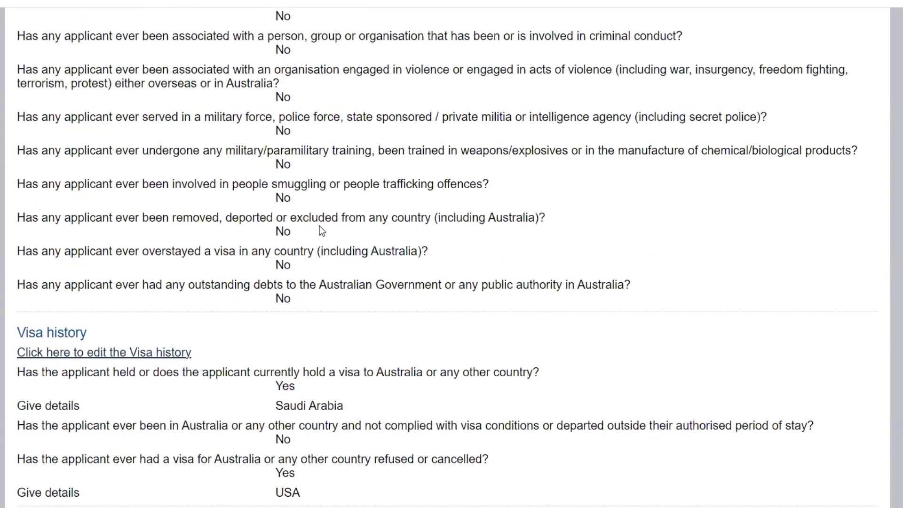
pyautogui.scroll(-10, 320, 229)
pyautogui.scroll(-8, 322, 231)
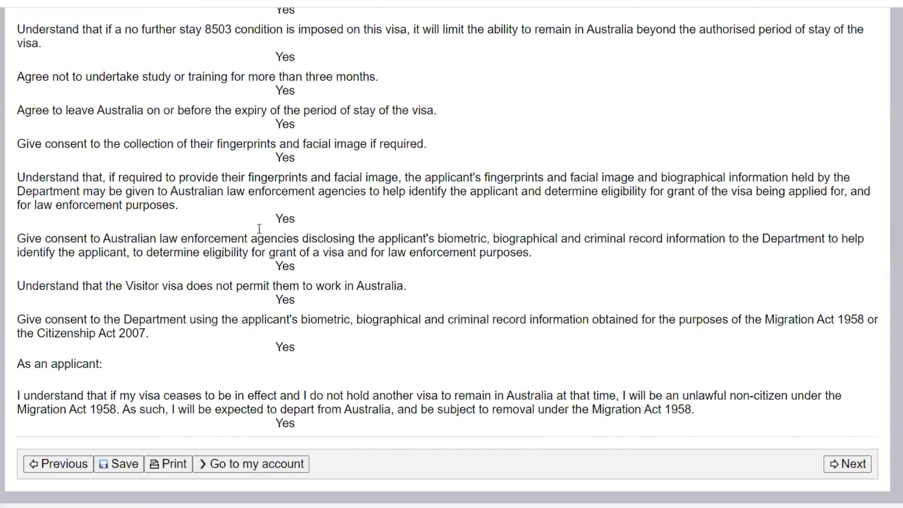
pyautogui.scroll(6, 329, 235)
pyautogui.scroll(10, 330, 235)
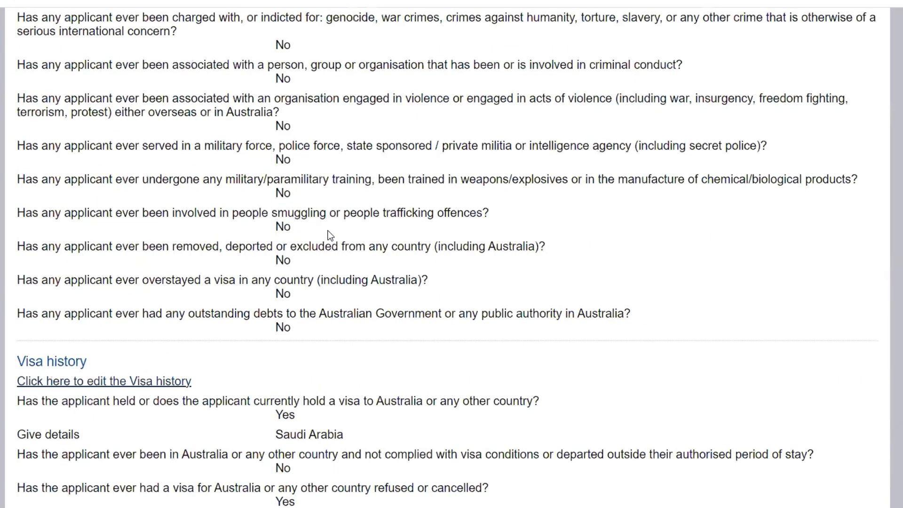
pyautogui.scroll(20, 330, 235)
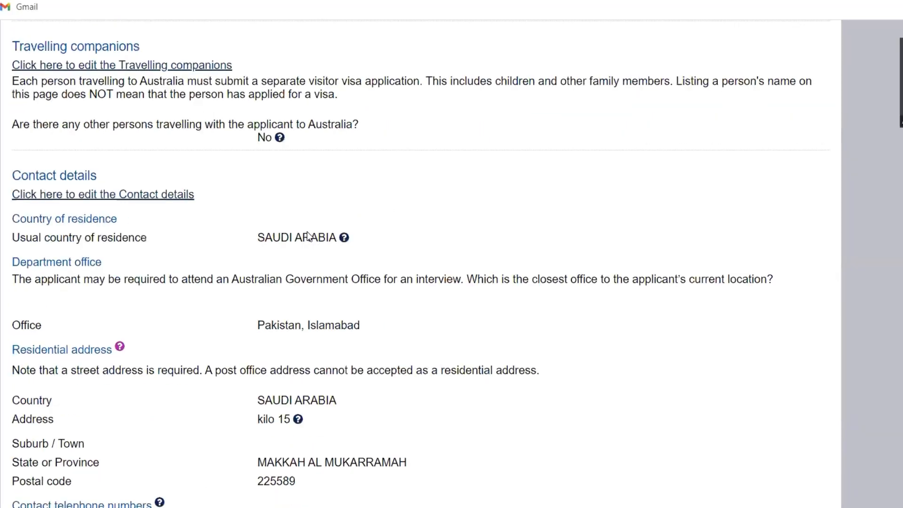
pyautogui.scroll(20, 308, 235)
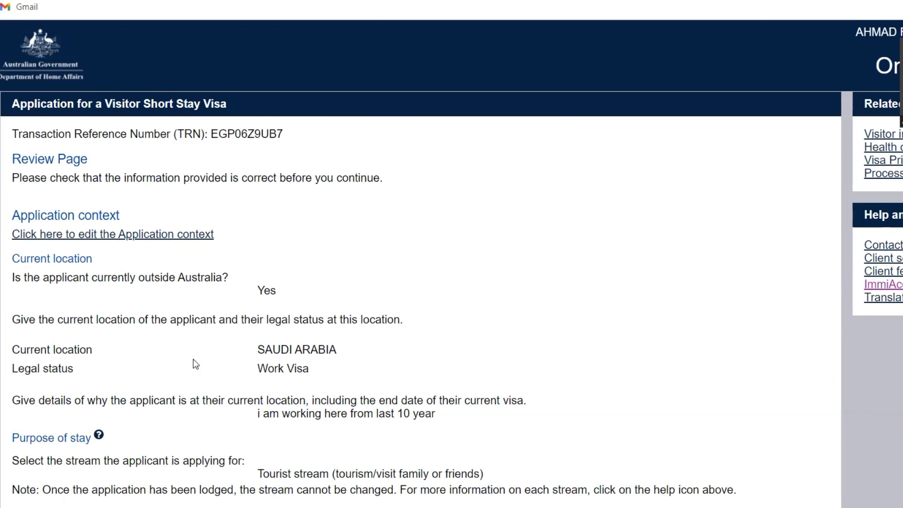
# Reopen Application context, confirm the applicant is outside Australia, and continue past purpose of stay.
pyautogui.click(156, 243)
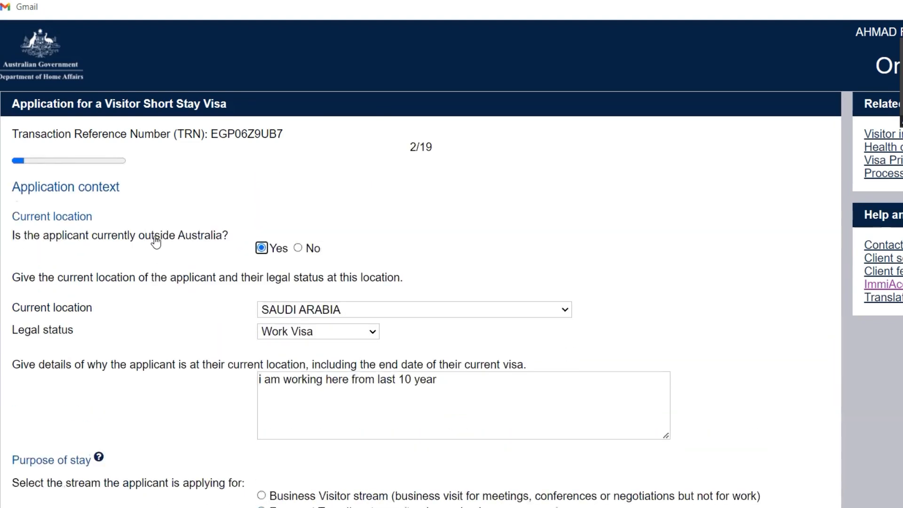
pyautogui.click(262, 248)
pyautogui.scroll(-9, 317, 328)
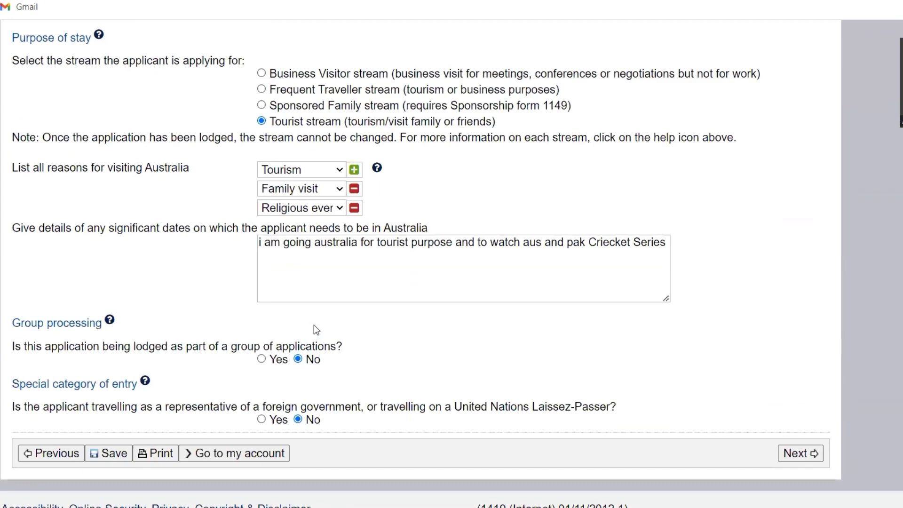
pyautogui.click(783, 453)
# Check the passport details and continue to the critical data confirmation page.
pyautogui.scroll(-5, 353, 208)
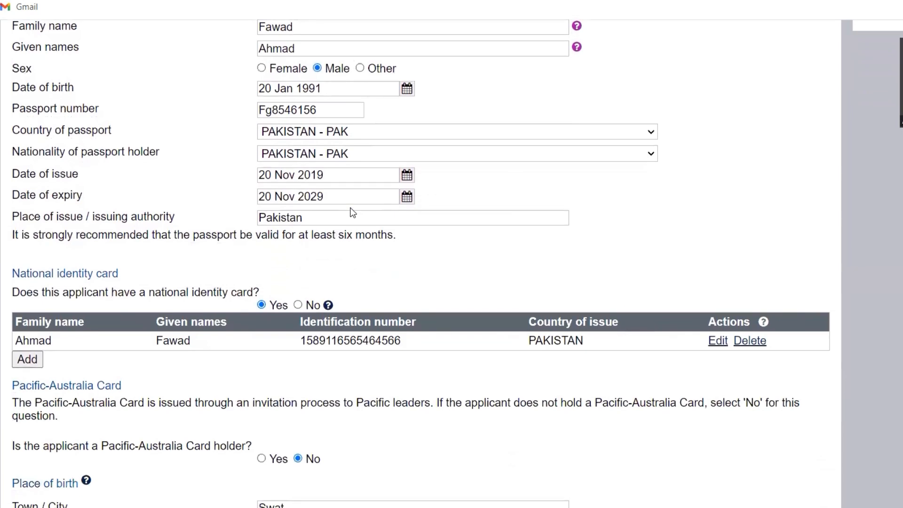
pyautogui.scroll(-8, 353, 213)
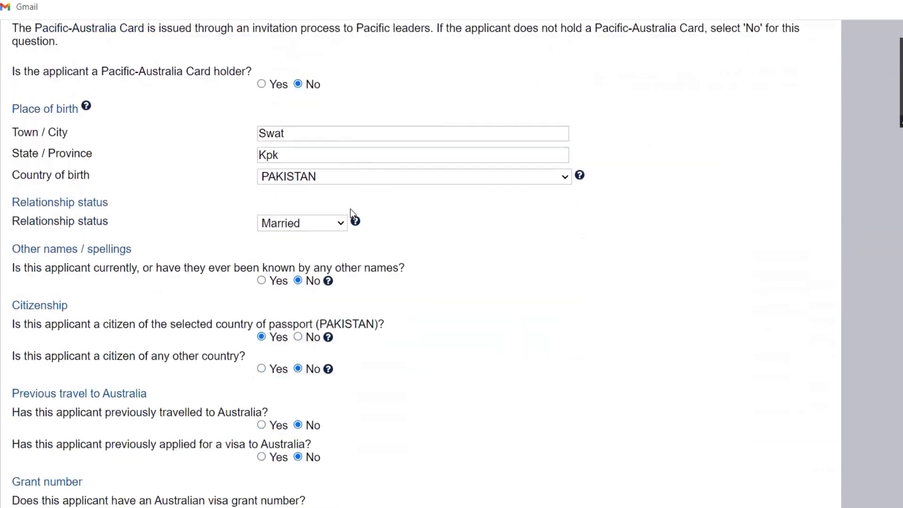
pyautogui.scroll(-6, 351, 210)
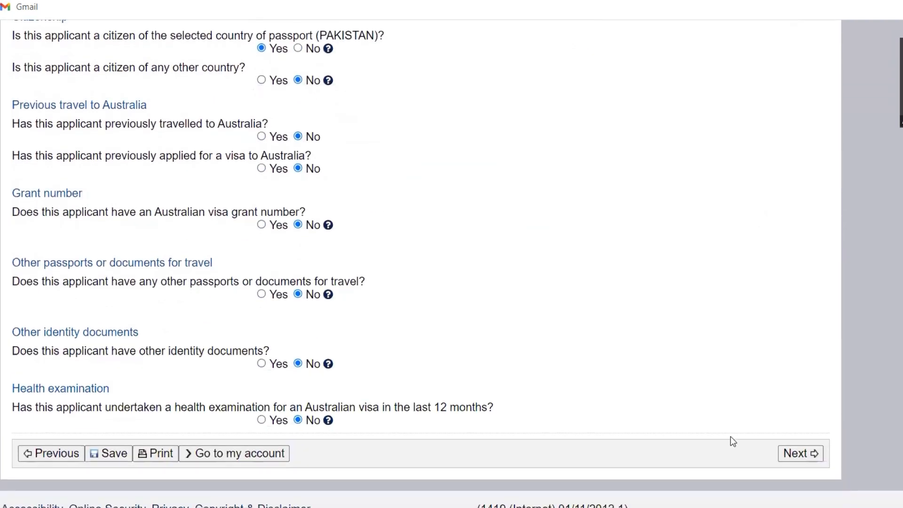
pyautogui.click(794, 452)
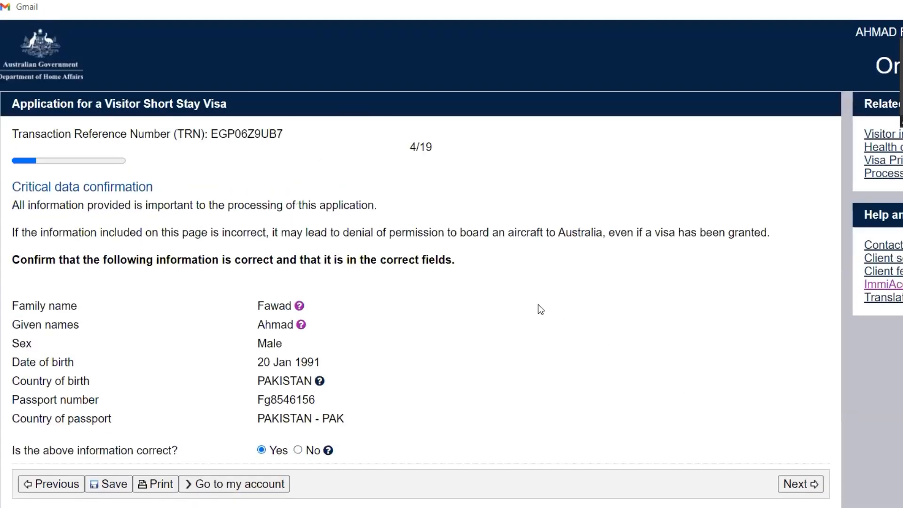
pyautogui.scroll(-1, 528, 308)
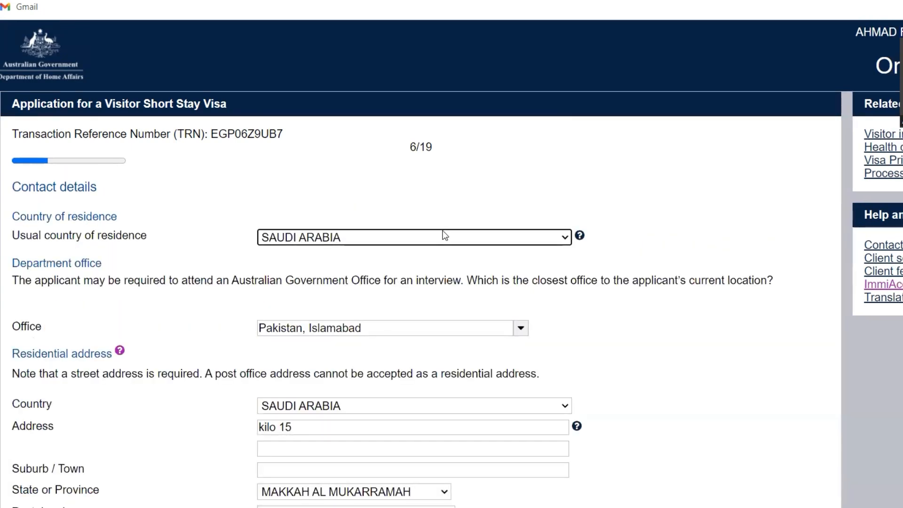
# Step past the authorised recipient and non-accompanying family pages to current overseas employment.
pyautogui.scroll(-2, 446, 236)
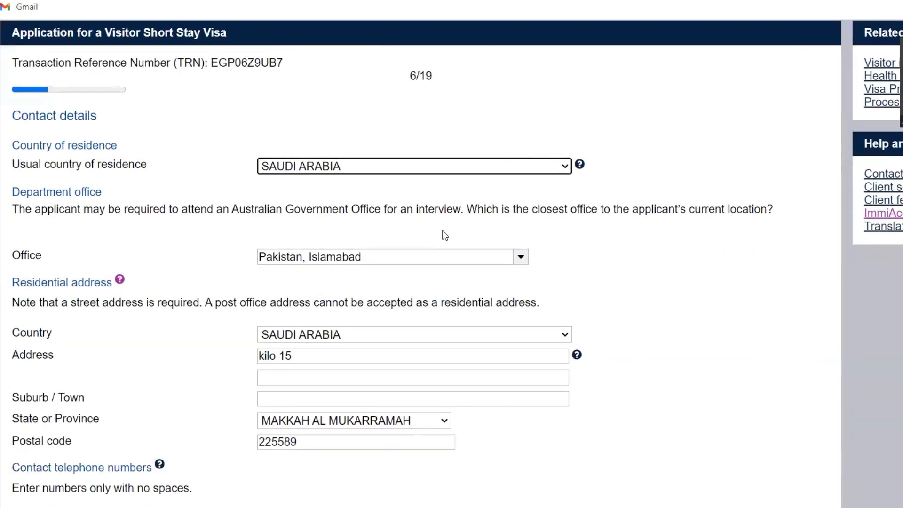
pyautogui.scroll(-5, 445, 236)
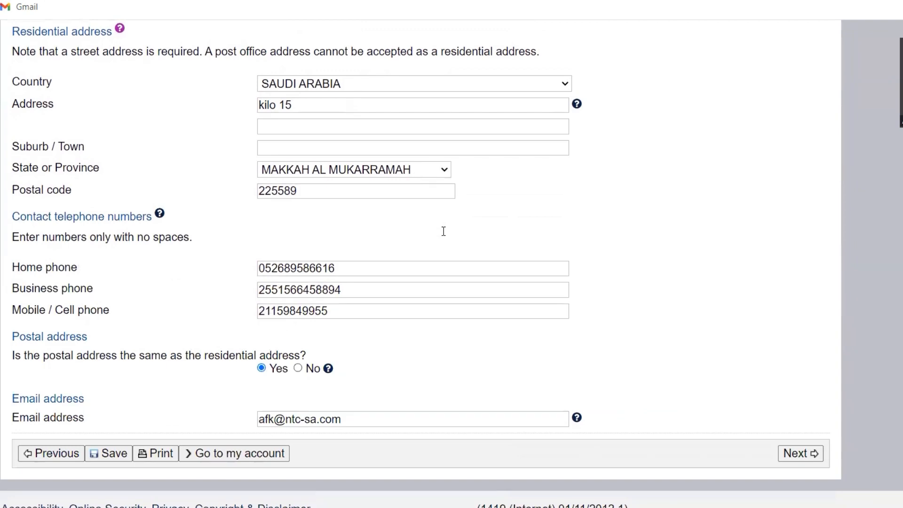
pyautogui.scroll(6, 484, 283)
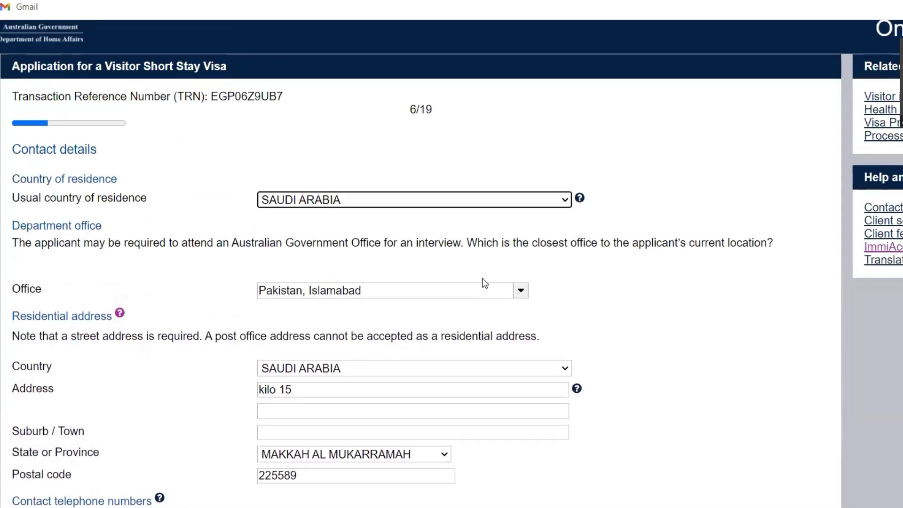
pyautogui.scroll(-6, 485, 283)
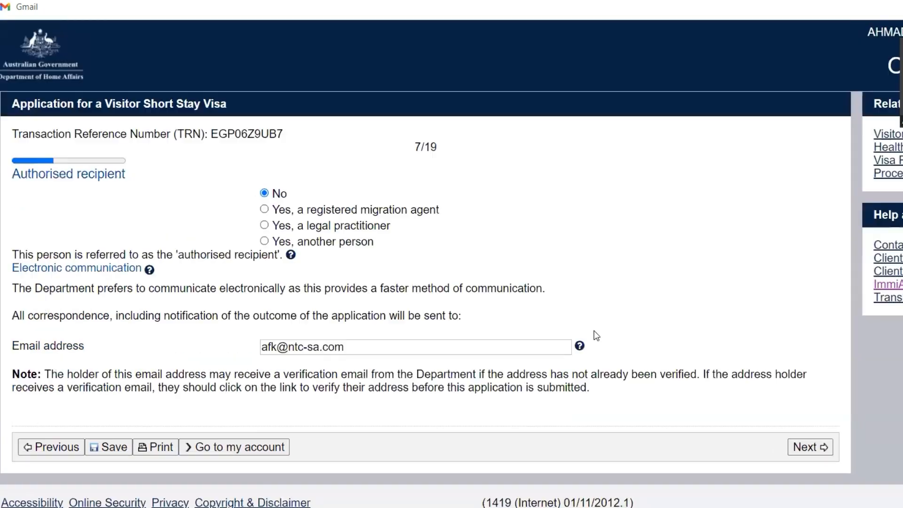
pyautogui.scroll(-2, 555, 303)
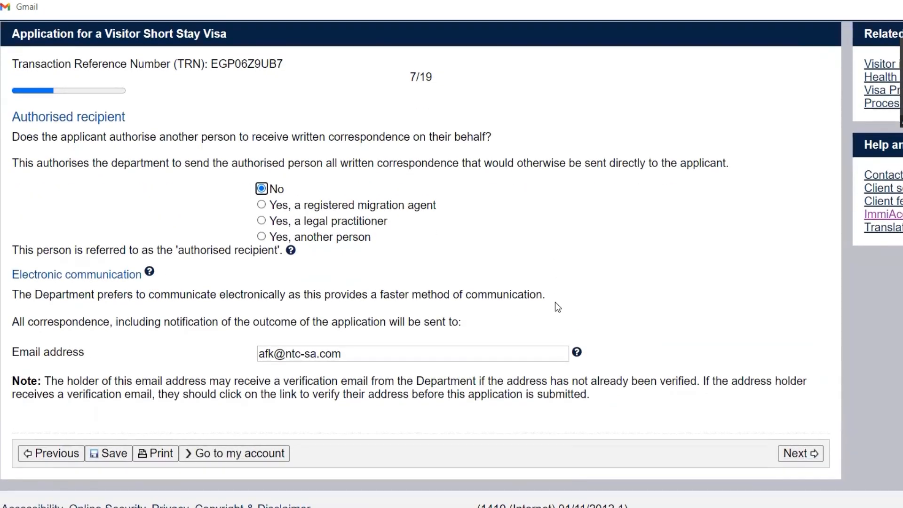
pyautogui.scroll(2, 555, 303)
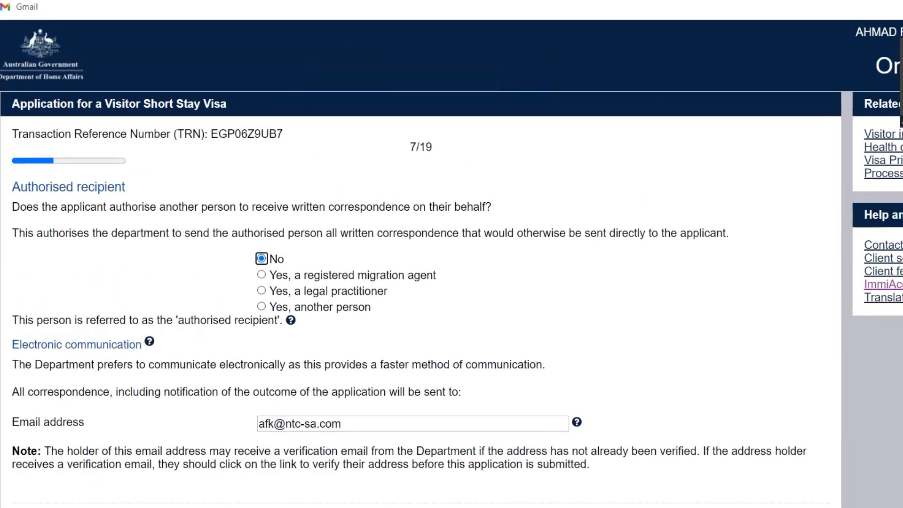
pyautogui.click(801, 507)
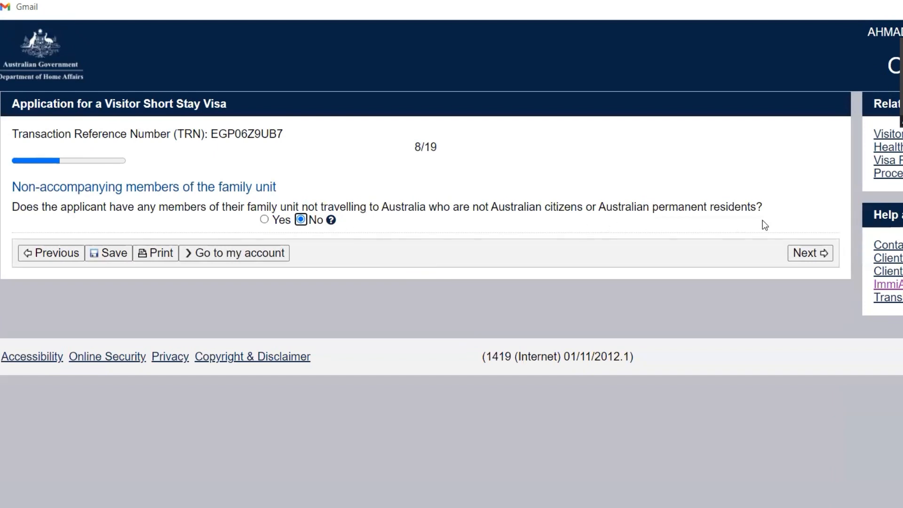
pyautogui.click(797, 255)
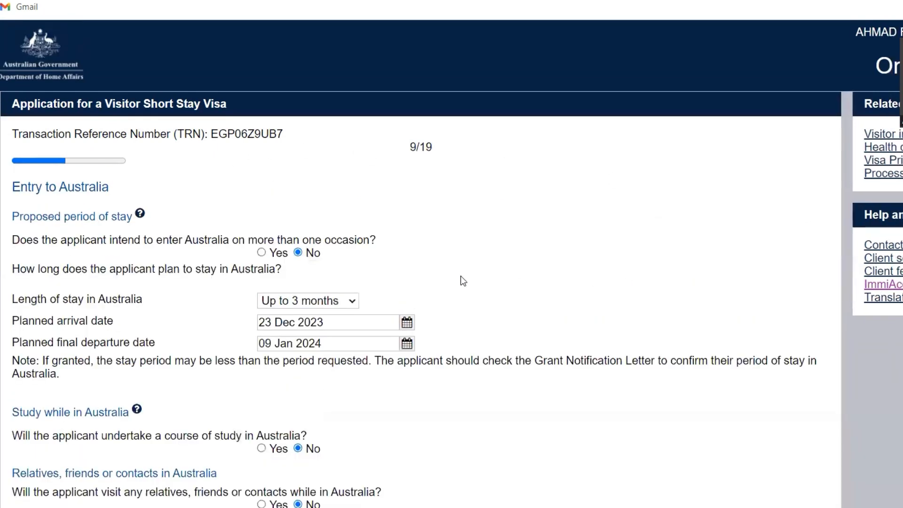
pyautogui.scroll(-2, 462, 277)
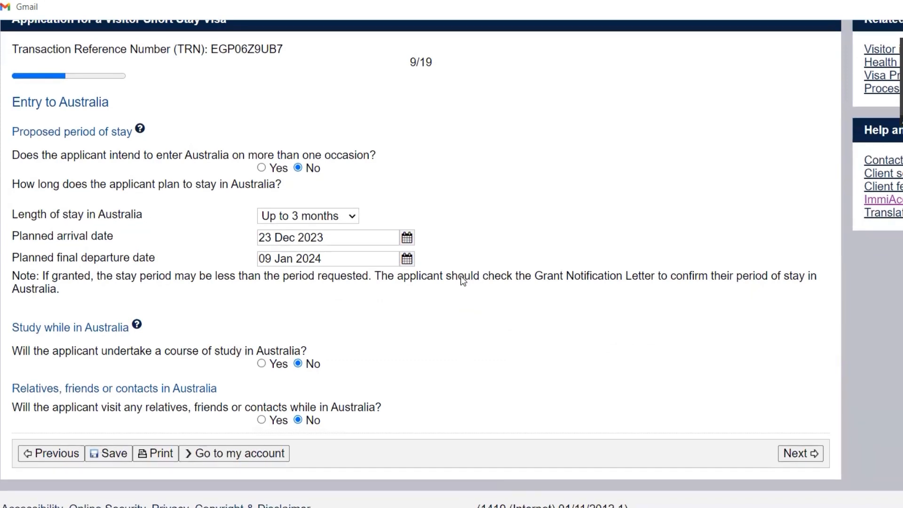
pyautogui.click(800, 454)
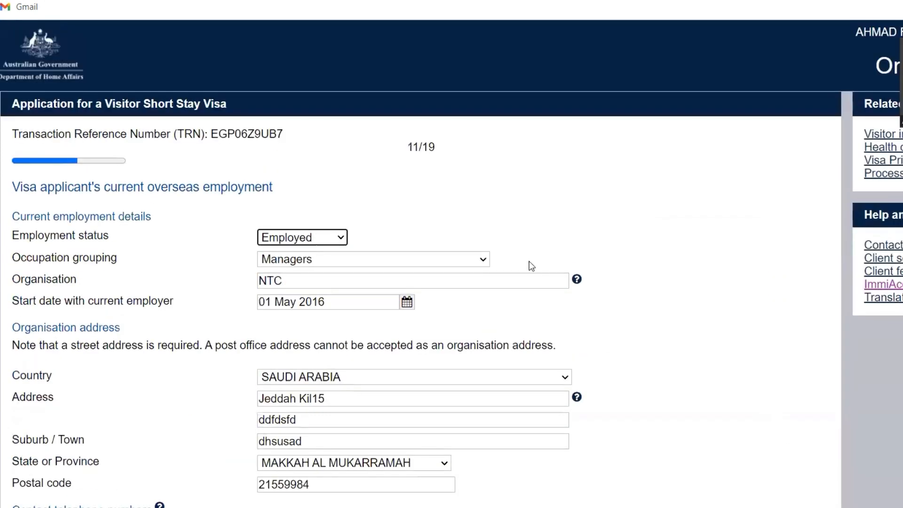
# Continue through employment, financial support and health declarations to the character declarations.
pyautogui.scroll(-3, 527, 260)
pyautogui.scroll(3, 527, 258)
pyautogui.scroll(-4, 526, 259)
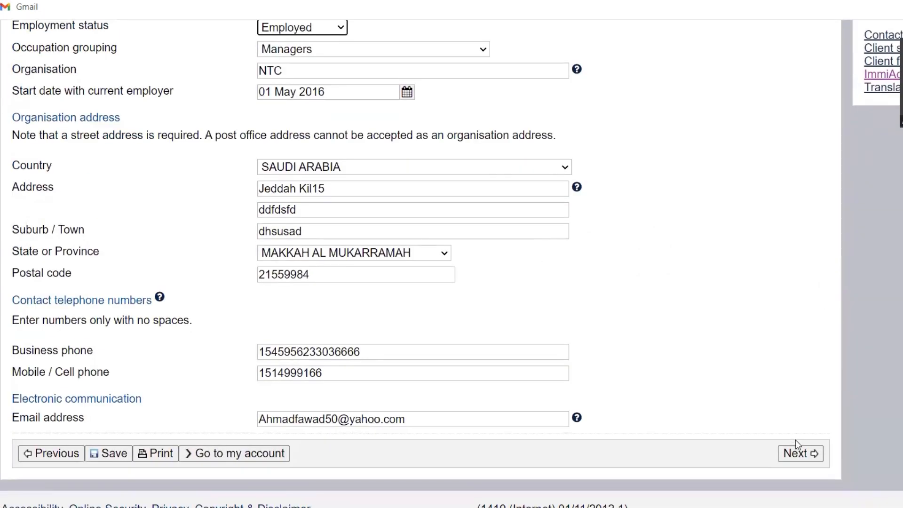
pyautogui.click(801, 453)
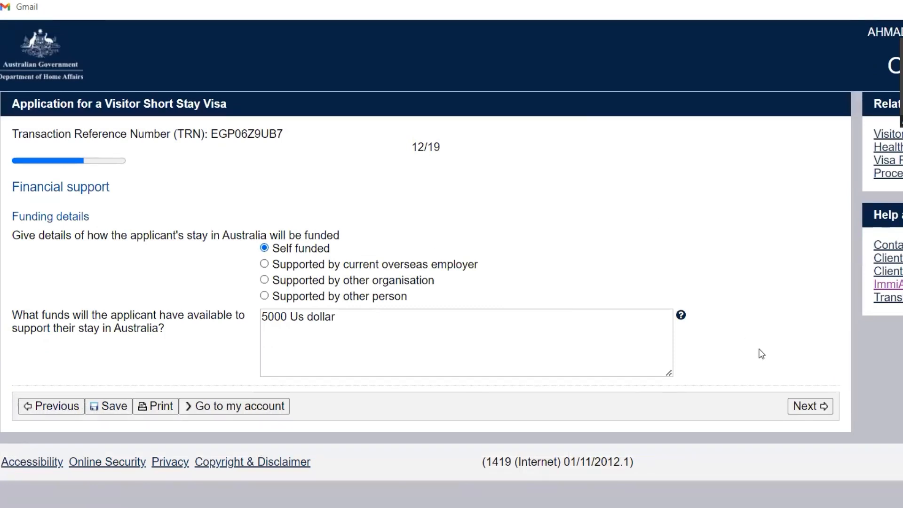
pyautogui.click(799, 408)
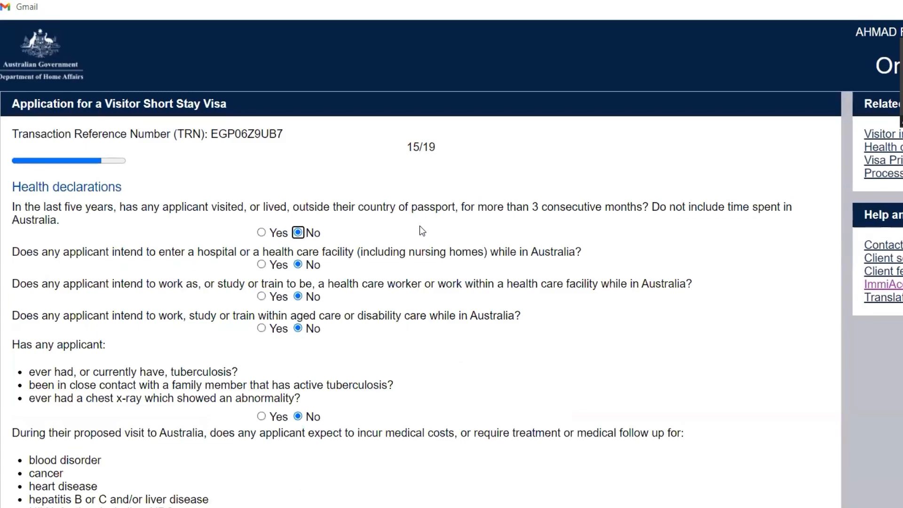
pyautogui.scroll(-4, 420, 226)
pyautogui.scroll(5, 447, 256)
pyautogui.scroll(-5, 447, 256)
pyautogui.scroll(4, 447, 256)
pyautogui.scroll(-4, 652, 373)
pyautogui.click(797, 458)
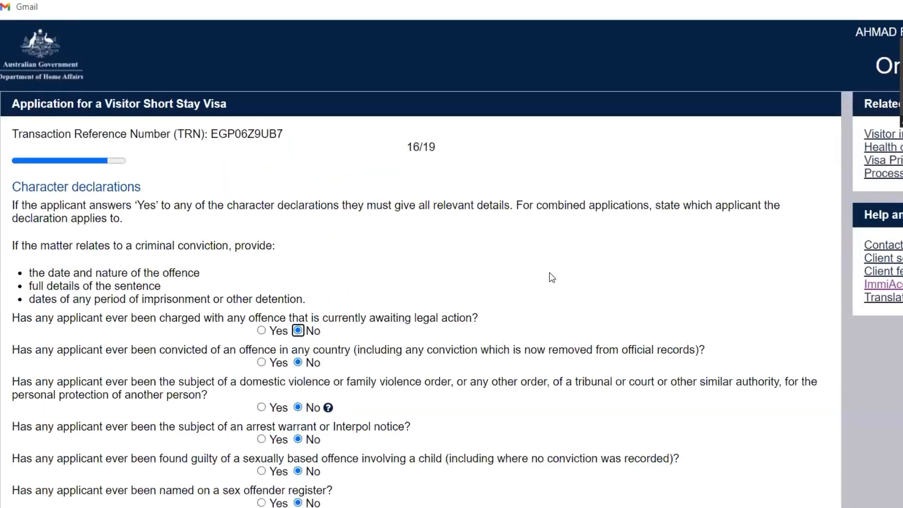
# Continue through character declarations and visa history to the Declarations page, all still Yes.
pyautogui.scroll(-5, 553, 277)
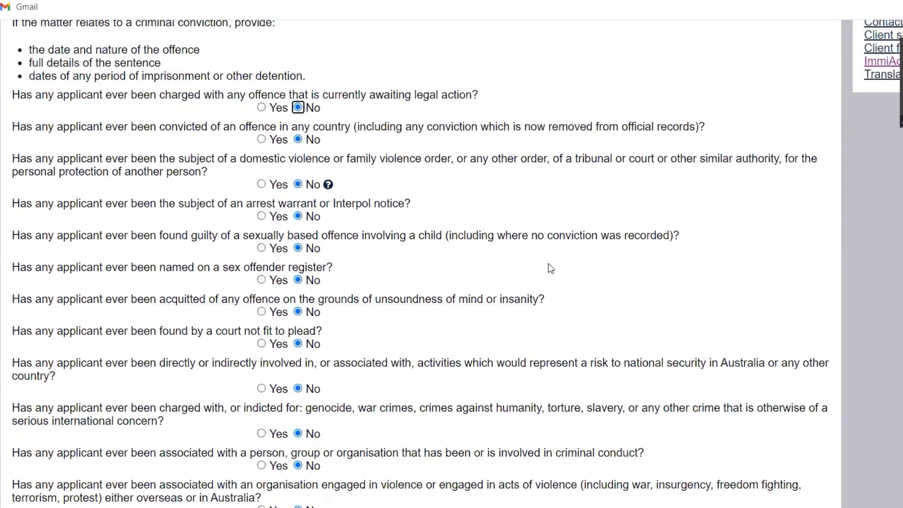
pyautogui.scroll(-6, 552, 268)
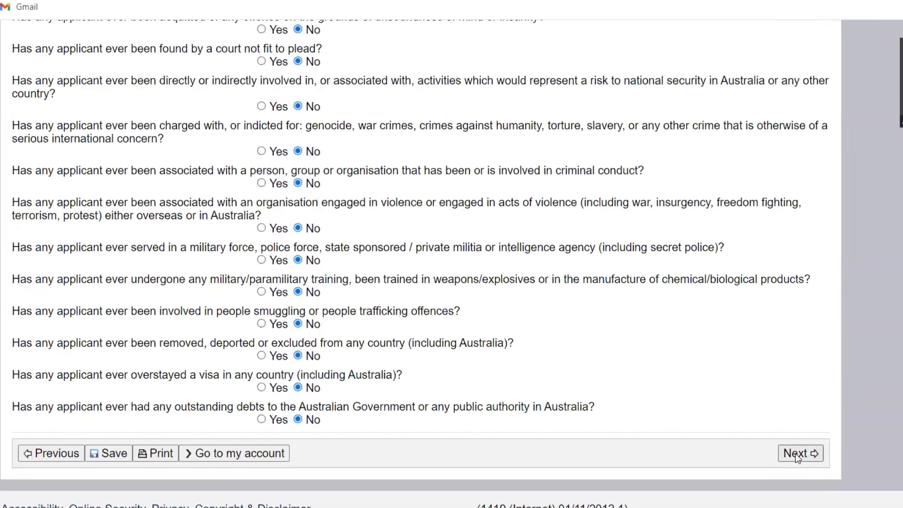
pyautogui.click(795, 454)
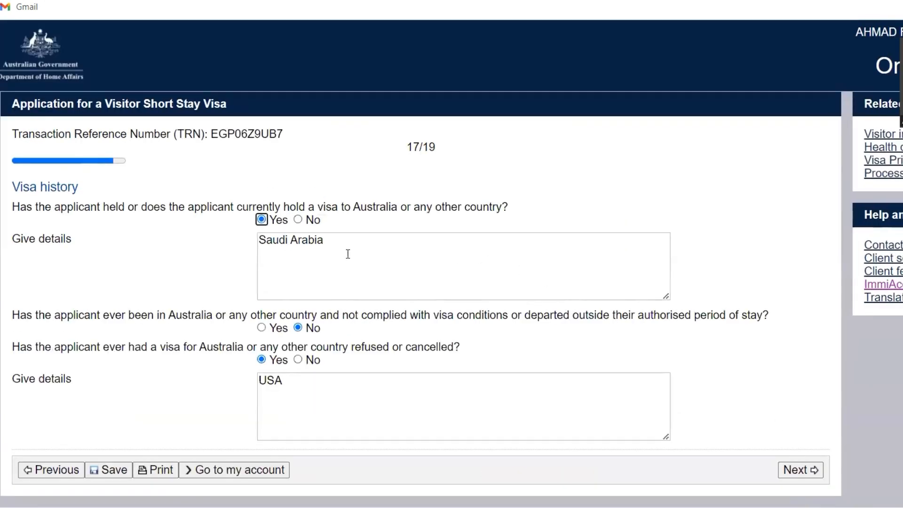
pyautogui.scroll(-1, 323, 258)
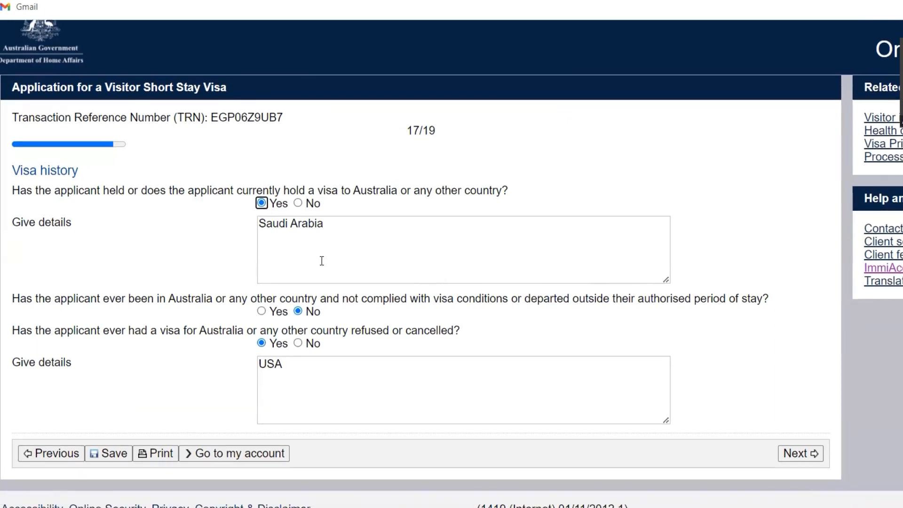
pyautogui.scroll(1, 322, 261)
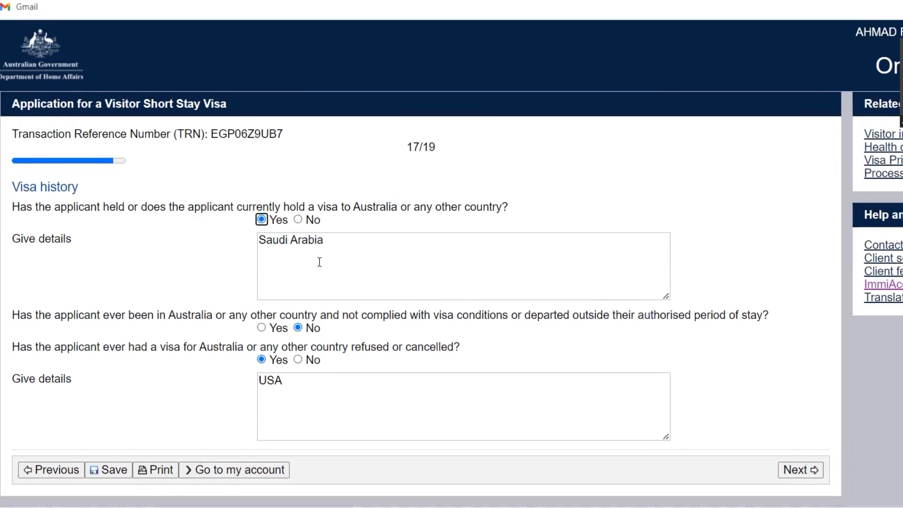
pyautogui.scroll(-1, 322, 260)
pyautogui.click(796, 454)
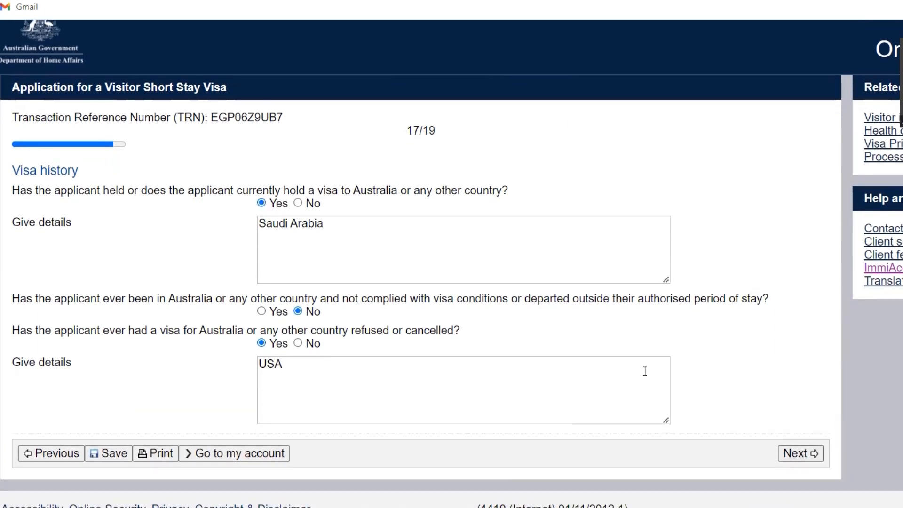
pyautogui.scroll(-7, 378, 230)
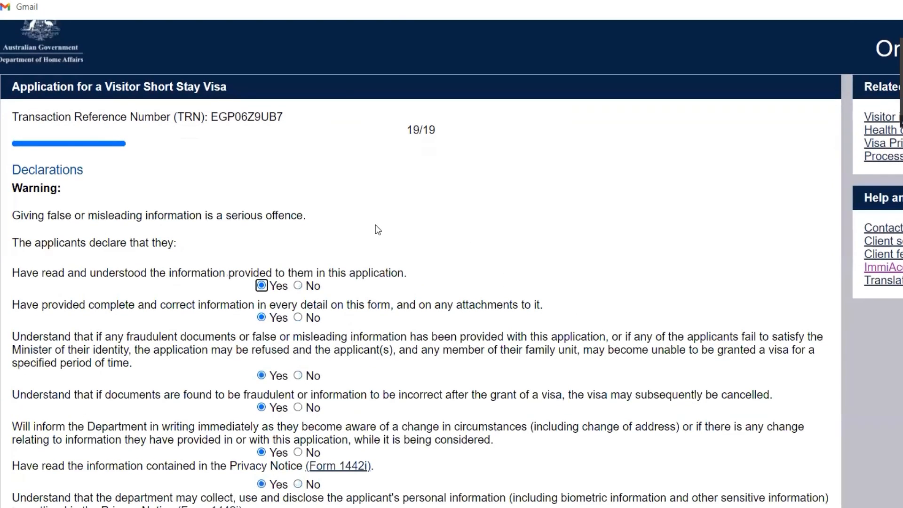
pyautogui.scroll(-1, 377, 231)
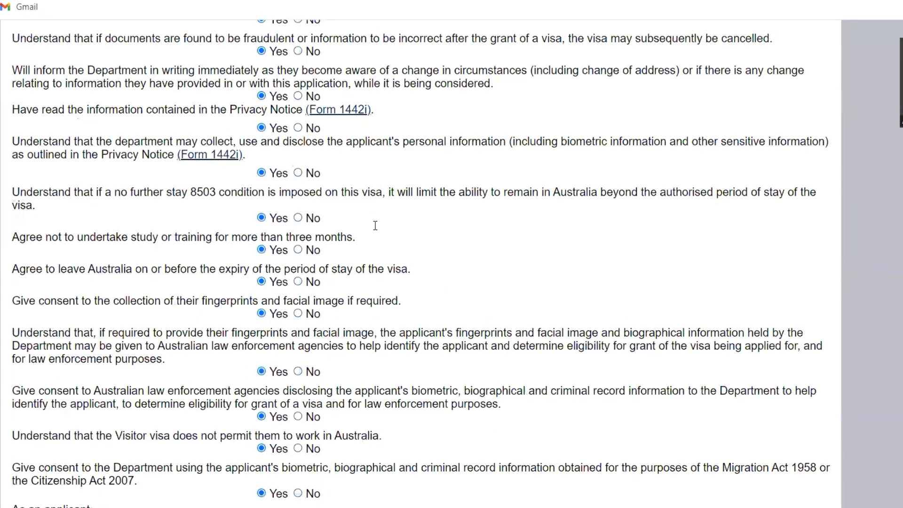
pyautogui.scroll(8, 376, 225)
pyautogui.scroll(-9, 373, 227)
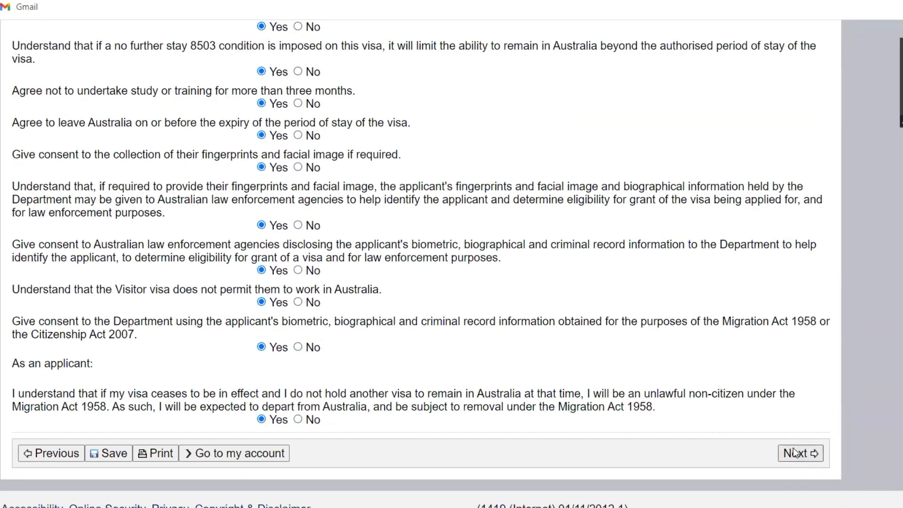
# Open the Review Page and scroll through passport, contact, employment, health, character and visa history answers.
pyautogui.click(795, 453)
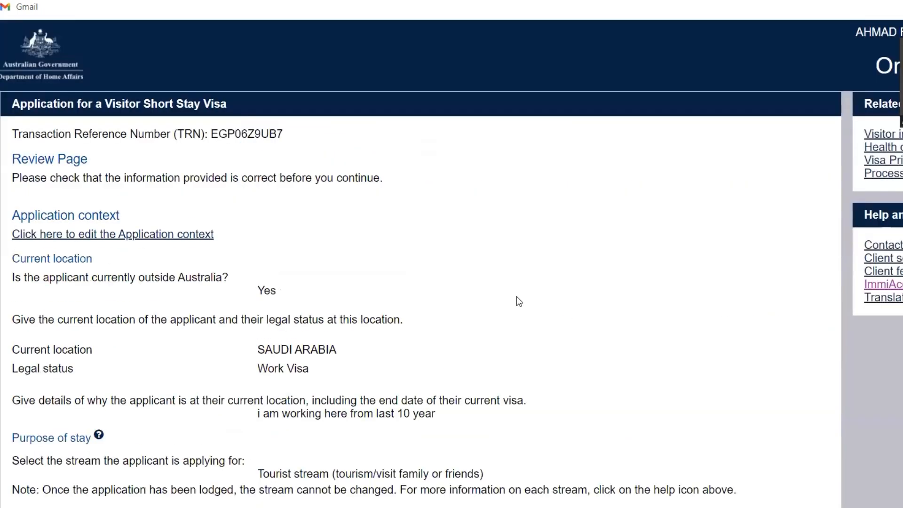
pyautogui.scroll(-9, 288, 252)
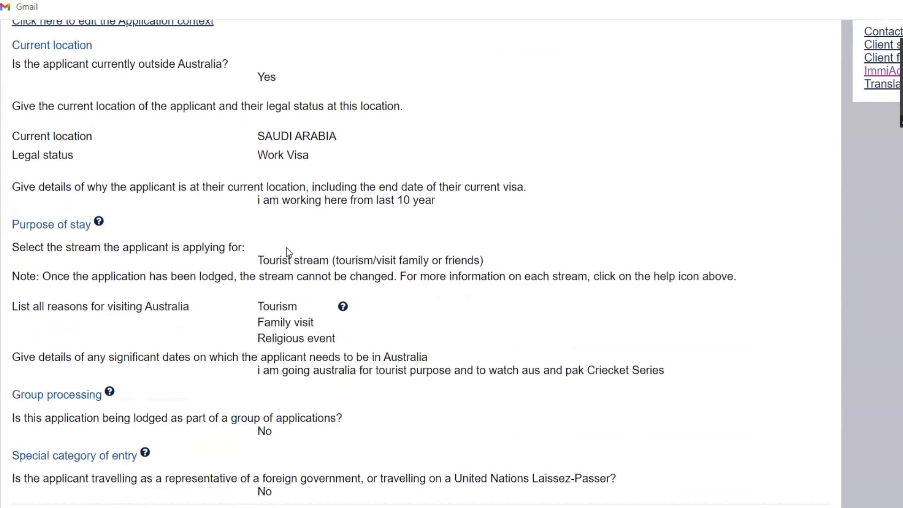
pyautogui.scroll(-15, 289, 252)
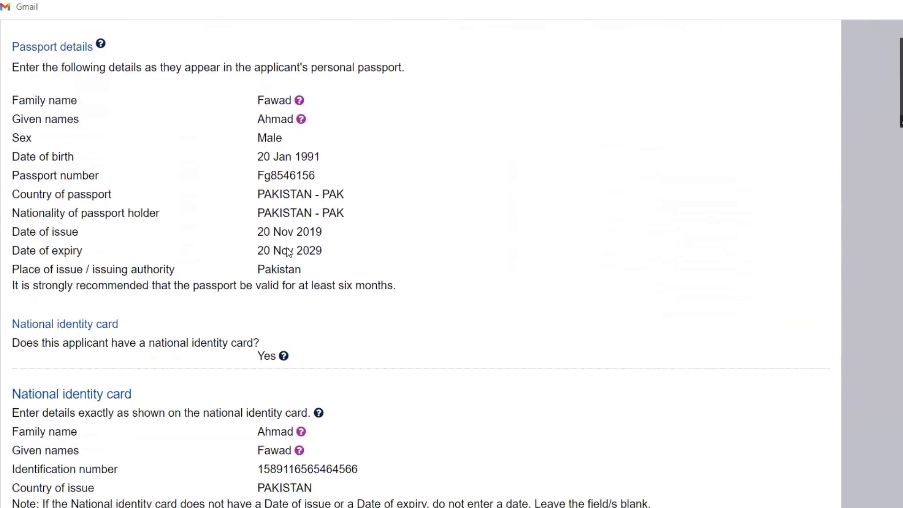
pyautogui.scroll(-18, 289, 253)
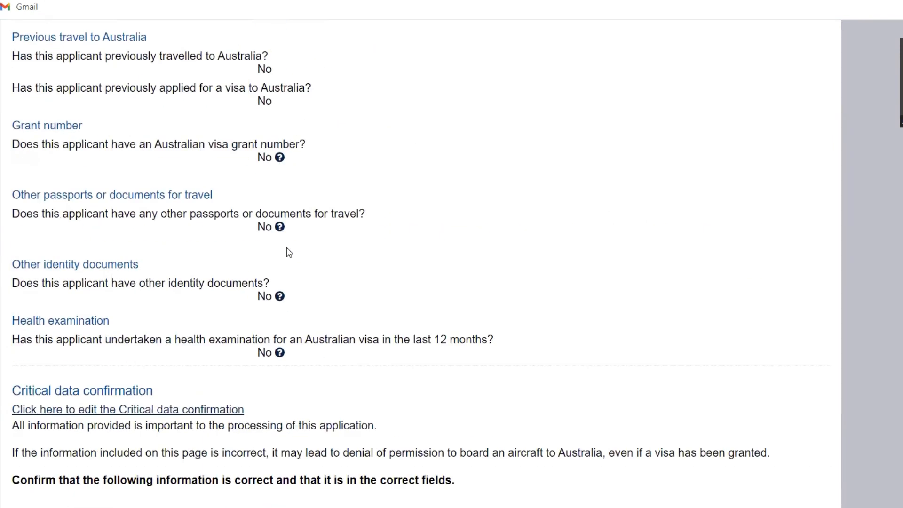
pyautogui.scroll(-12, 288, 247)
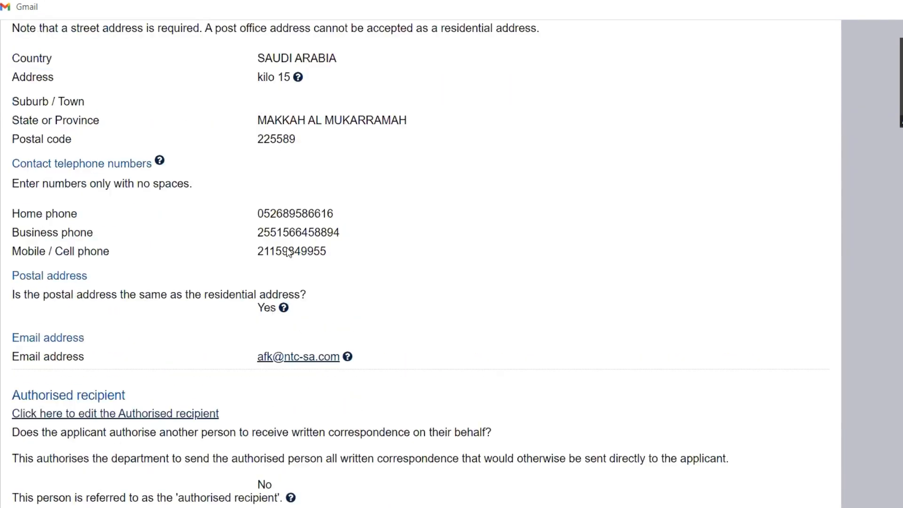
pyautogui.scroll(-20, 289, 252)
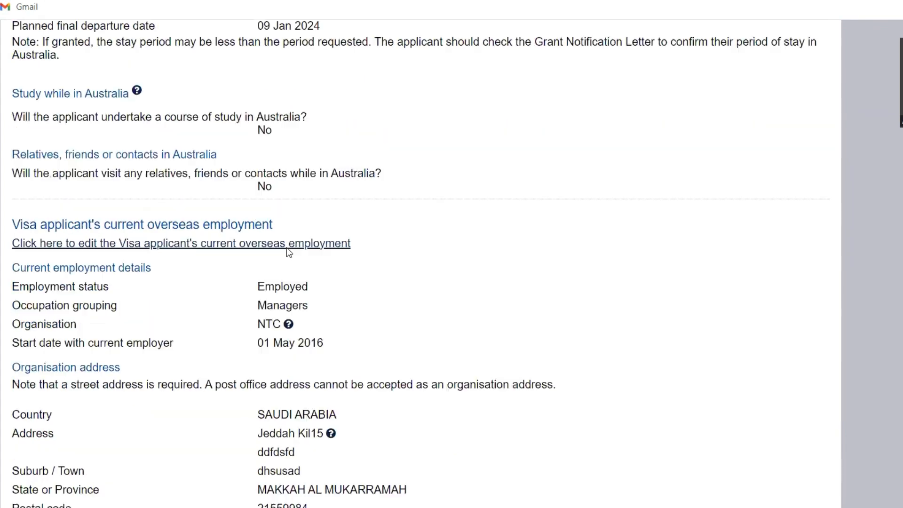
pyautogui.scroll(-14, 288, 254)
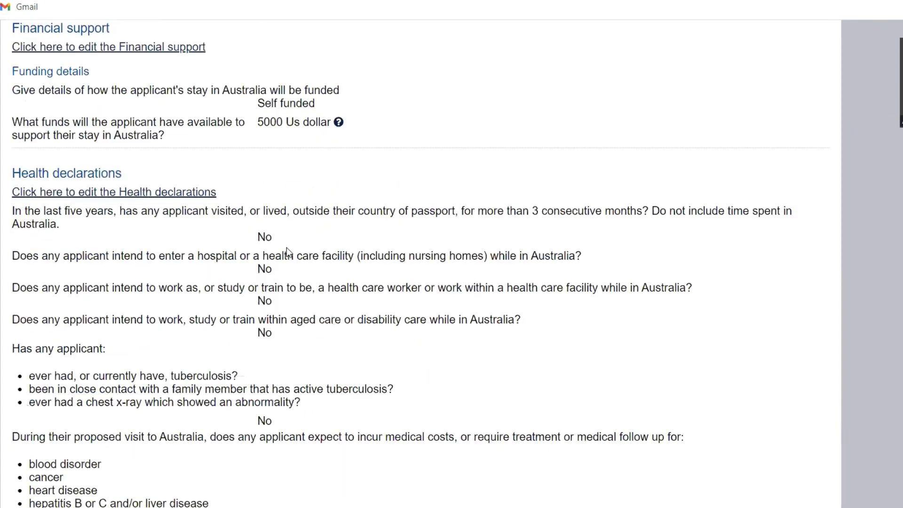
pyautogui.scroll(-20, 288, 253)
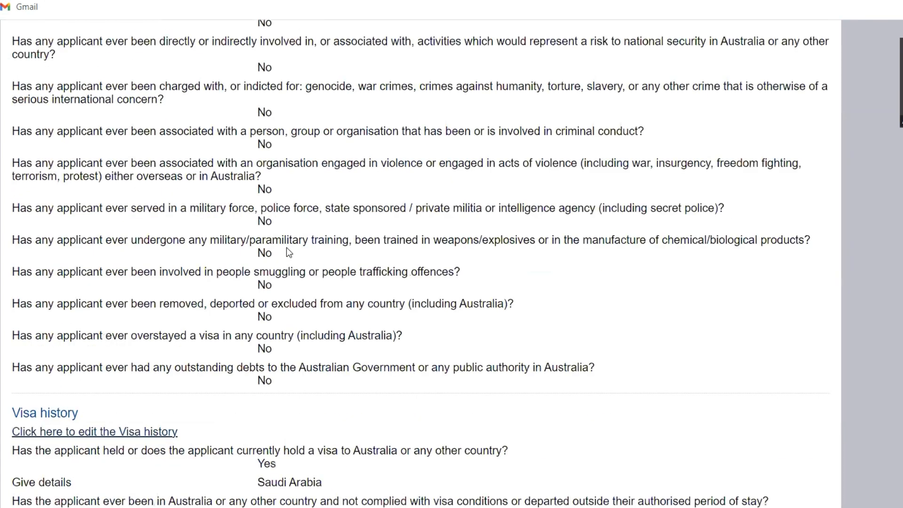
pyautogui.scroll(-12, 289, 253)
pyautogui.scroll(-9, 288, 247)
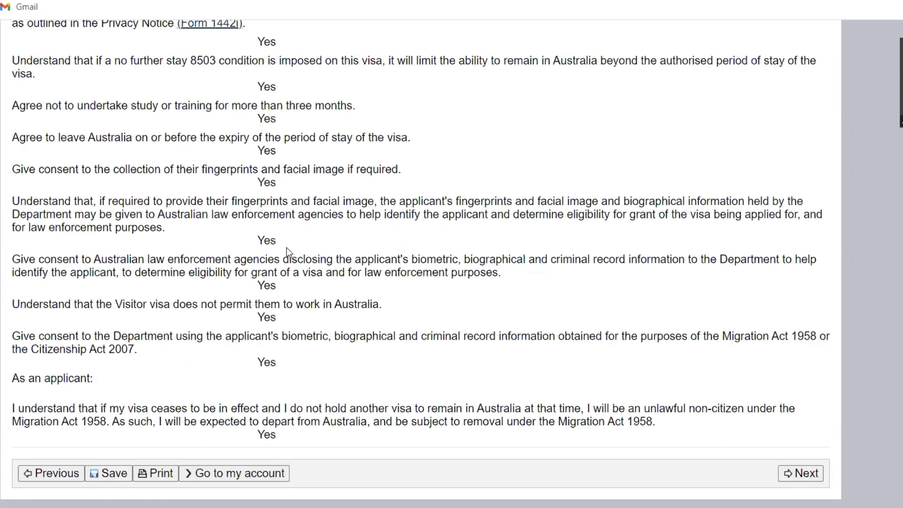
pyautogui.scroll(-1, 309, 224)
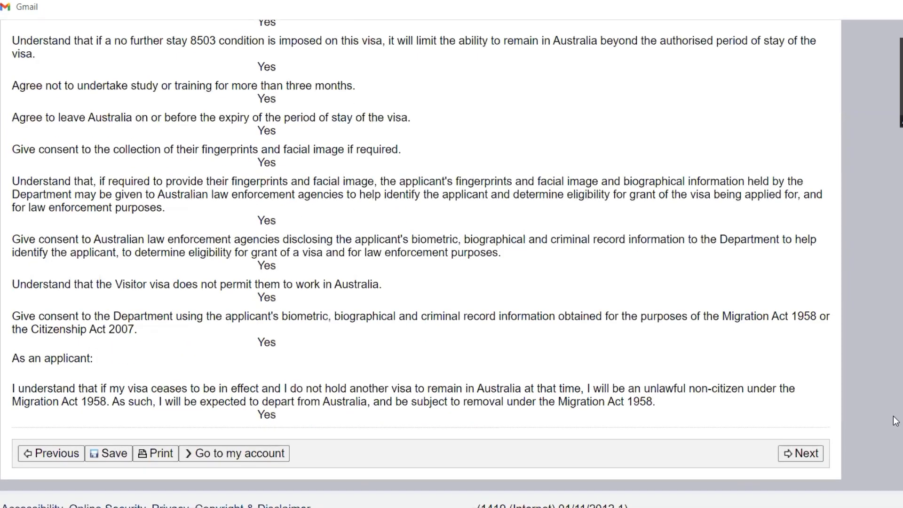
# Move on to Attach documents and look over the list showing 0 of 60 attachments received.
pyautogui.click(800, 454)
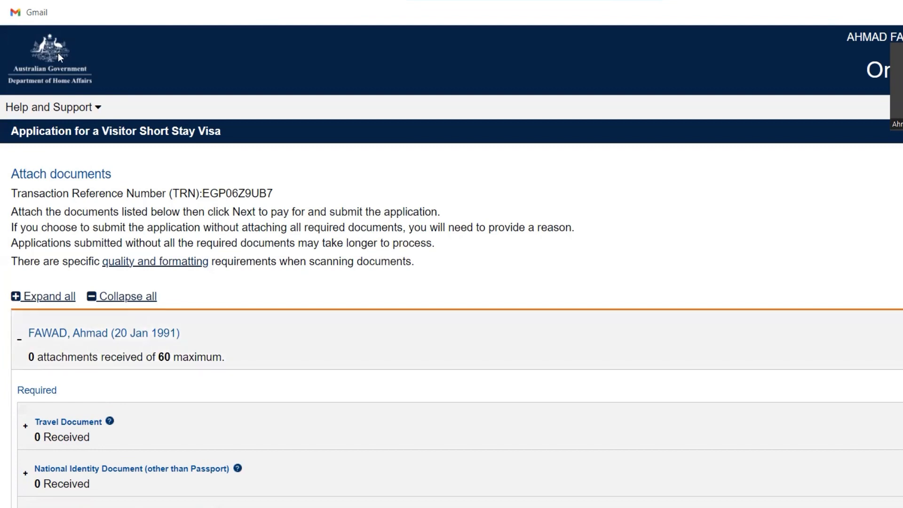
pyautogui.scroll(-4, 217, 238)
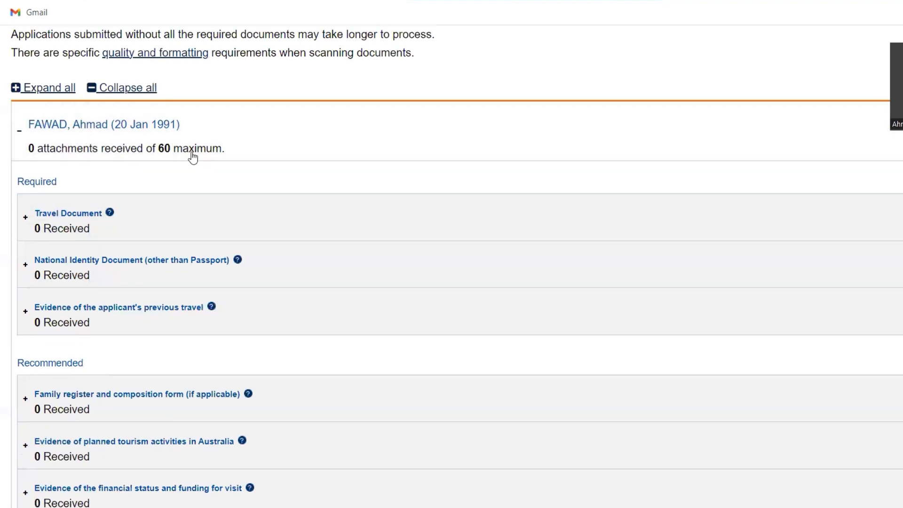
pyautogui.scroll(-3, 238, 164)
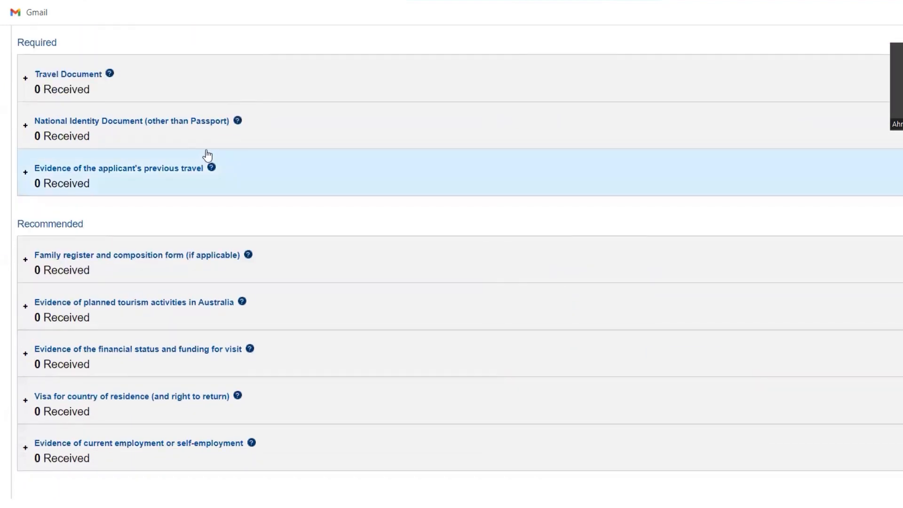
pyautogui.scroll(6, 198, 151)
pyautogui.scroll(-3, 188, 151)
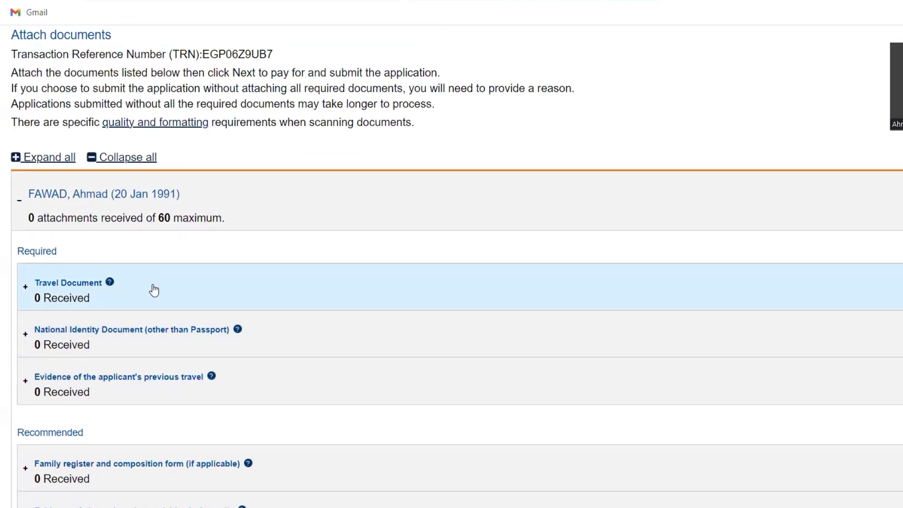
# Upload No Objection.pdf under Travel Document as type Passport, then expand National Identity Document.
pyautogui.click(154, 290)
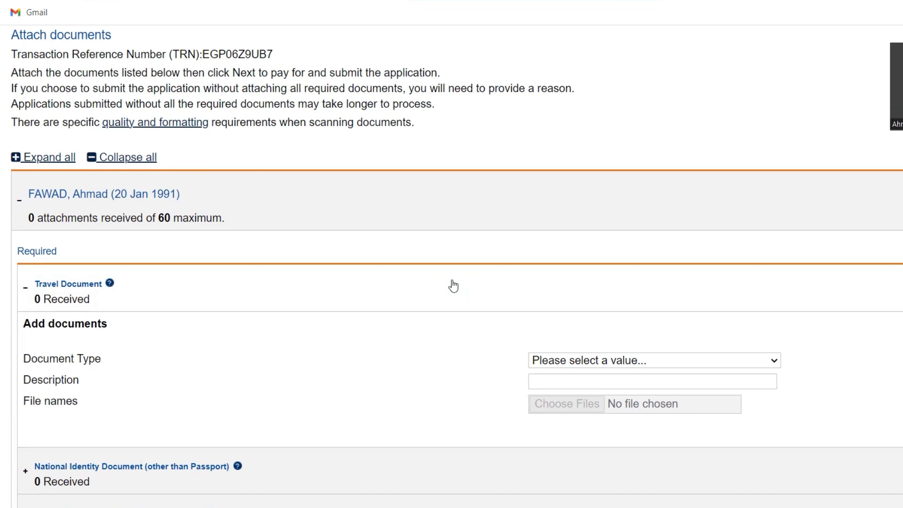
pyautogui.scroll(-3, 90, 339)
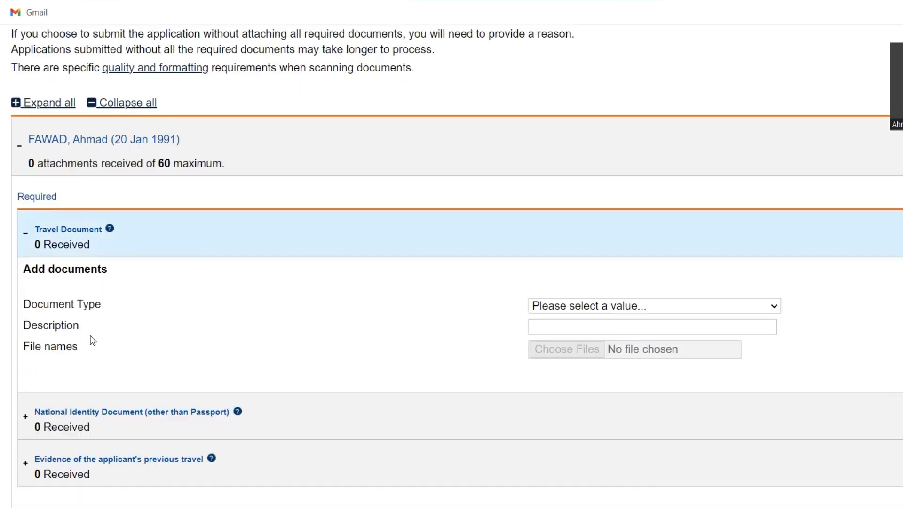
pyautogui.click(634, 222)
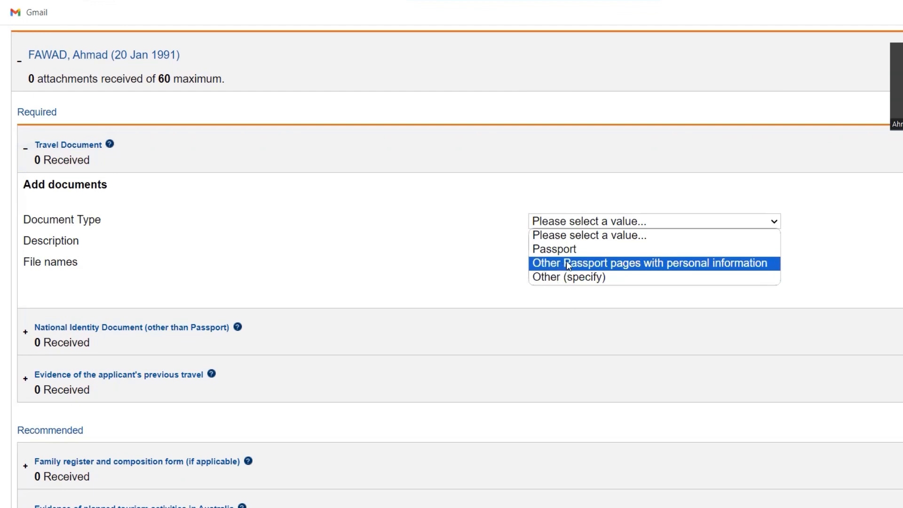
pyautogui.click(576, 250)
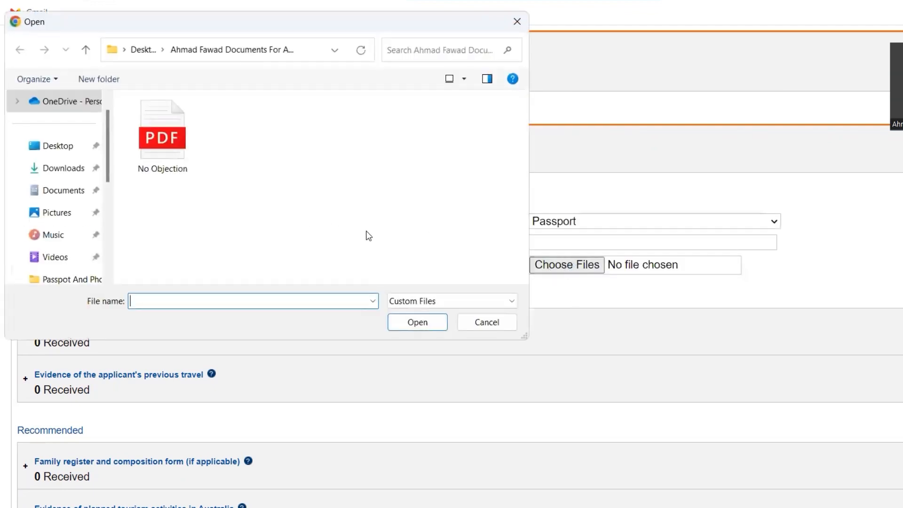
pyautogui.doubleClick(168, 138)
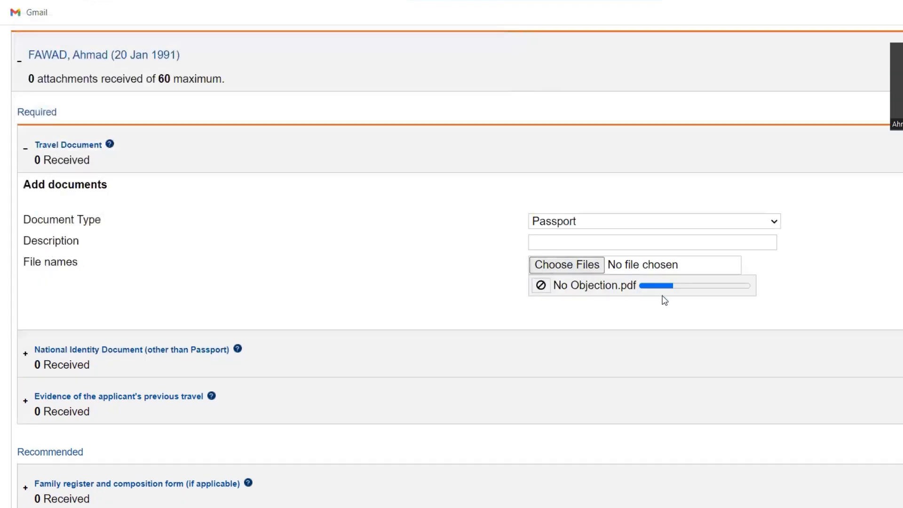
pyautogui.scroll(-3, 295, 258)
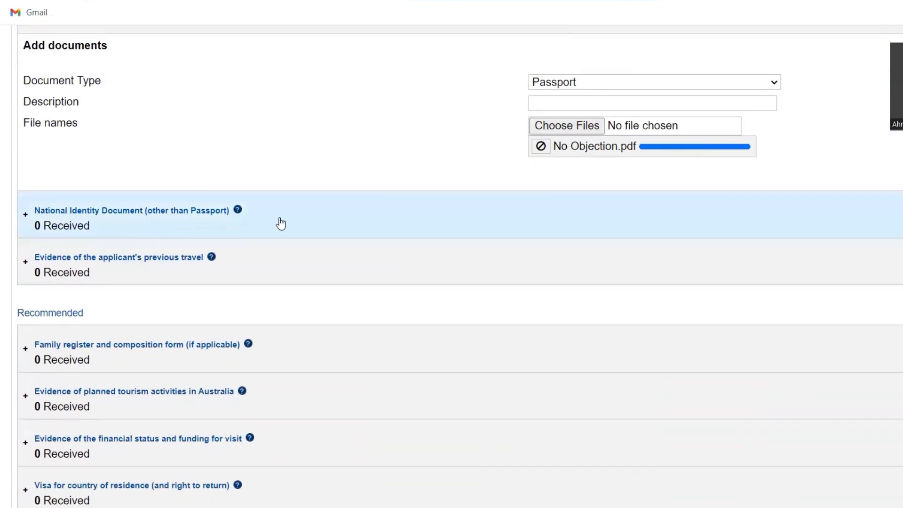
pyautogui.click(280, 224)
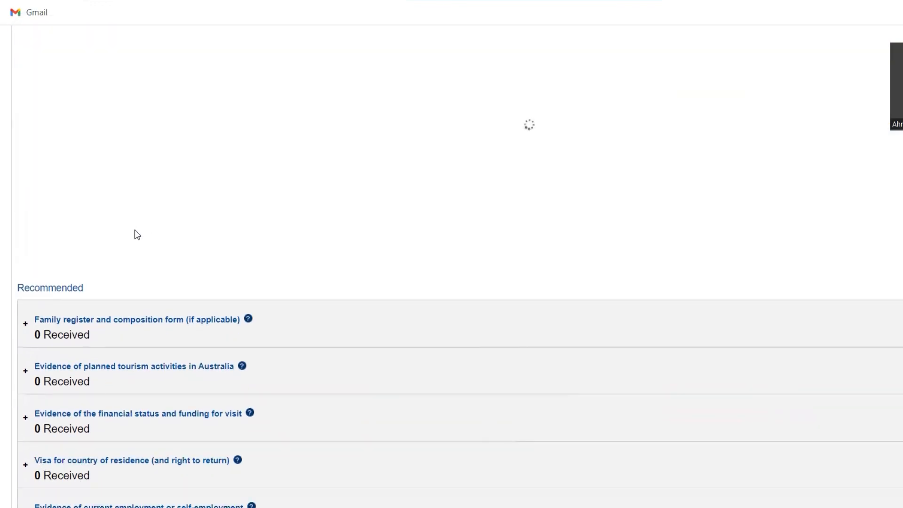
# Set the evidence of previous travel document type to Visa documentation.
pyautogui.scroll(2, 399, 328)
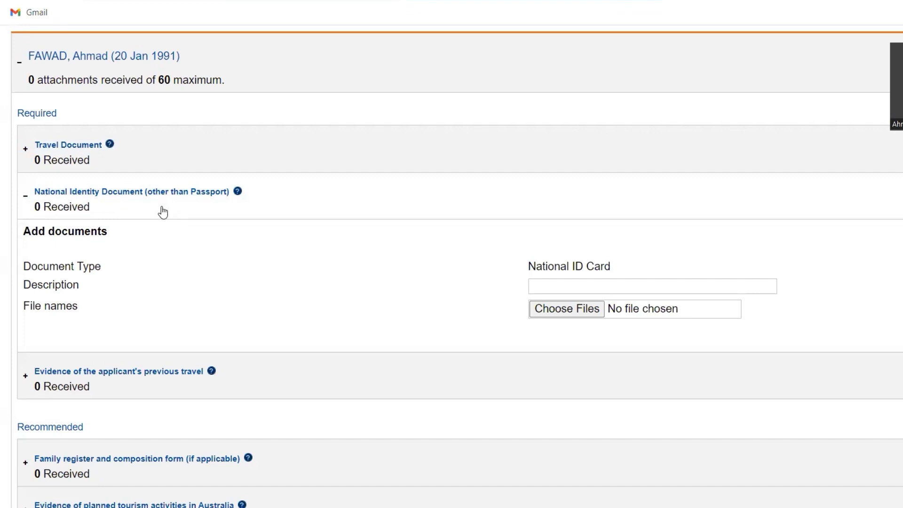
pyautogui.click(648, 283)
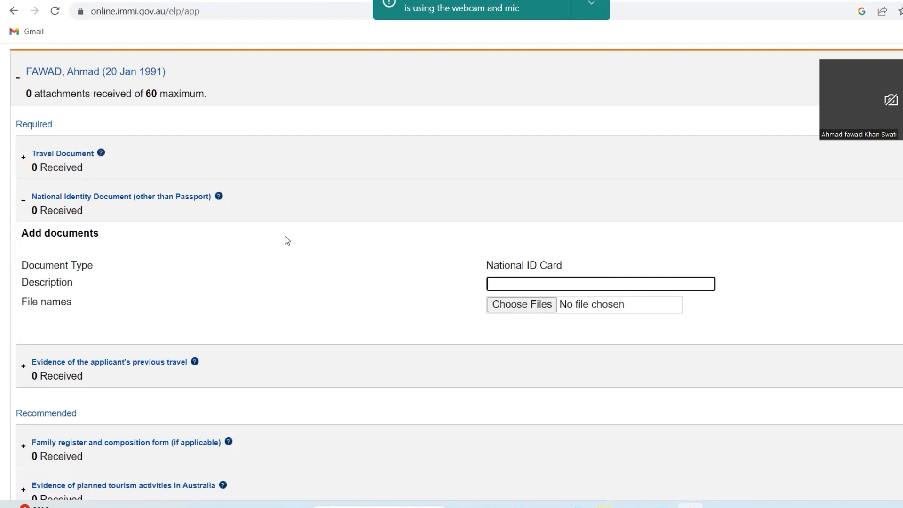
pyautogui.scroll(1, 316, 309)
pyautogui.scroll(-3, 167, 252)
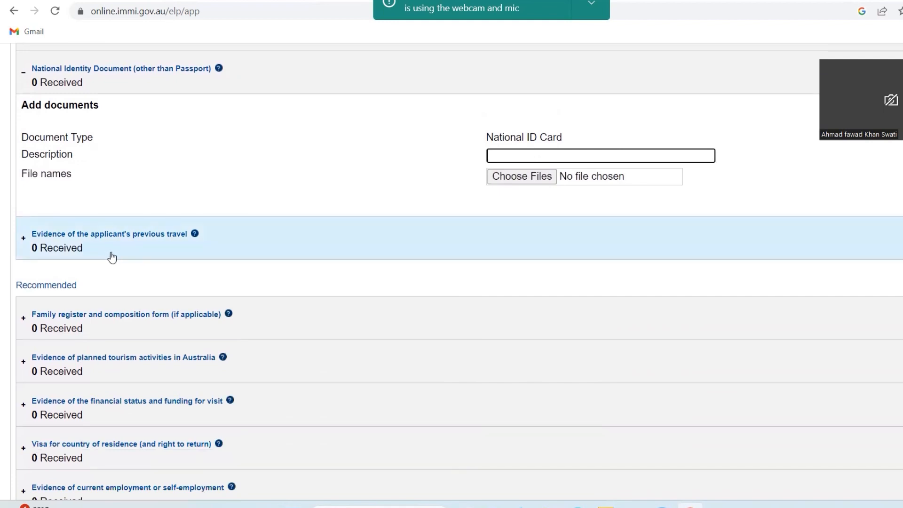
pyautogui.click(221, 245)
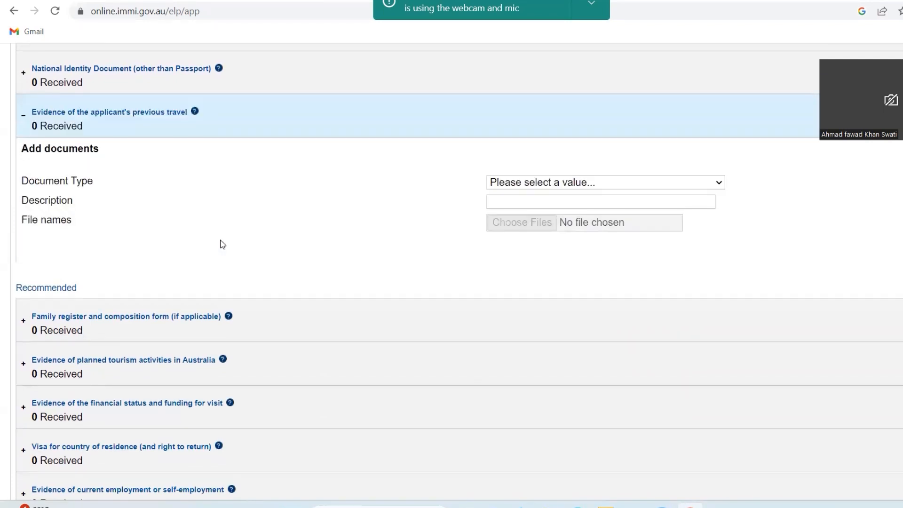
pyautogui.click(578, 186)
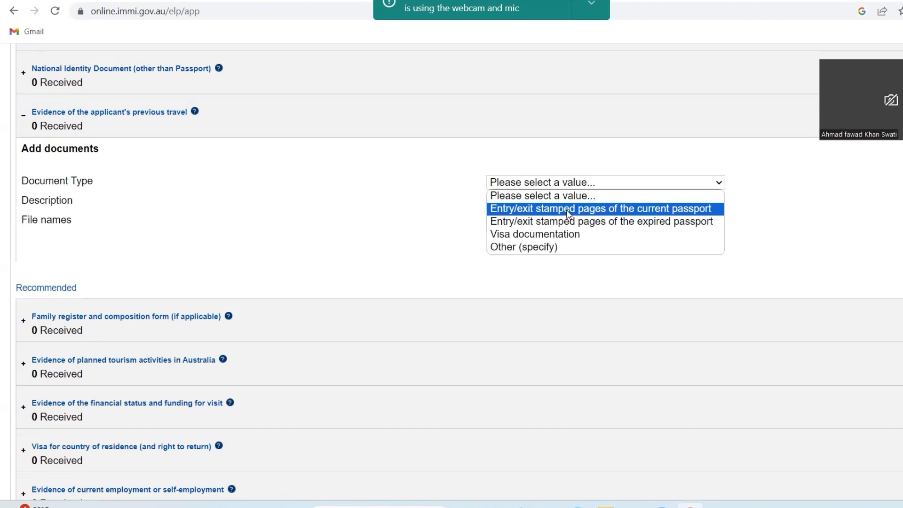
pyautogui.click(554, 235)
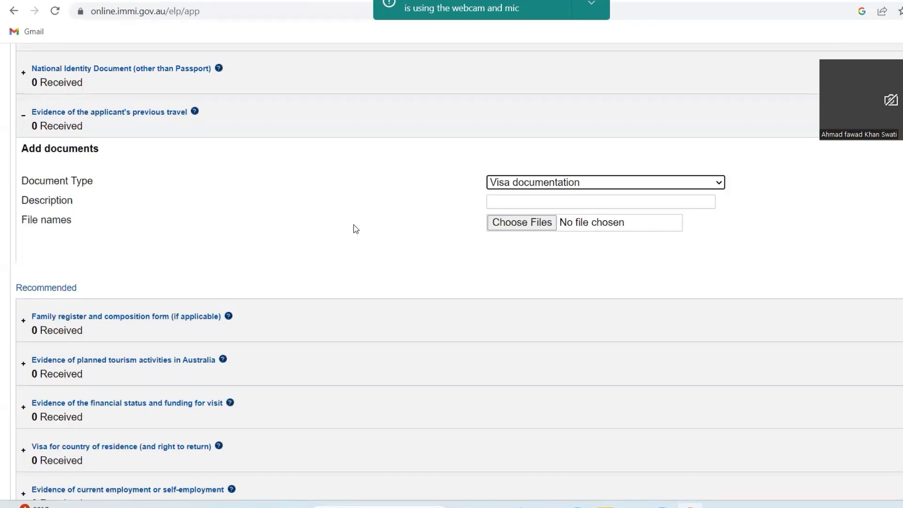
pyautogui.scroll(-3, 351, 228)
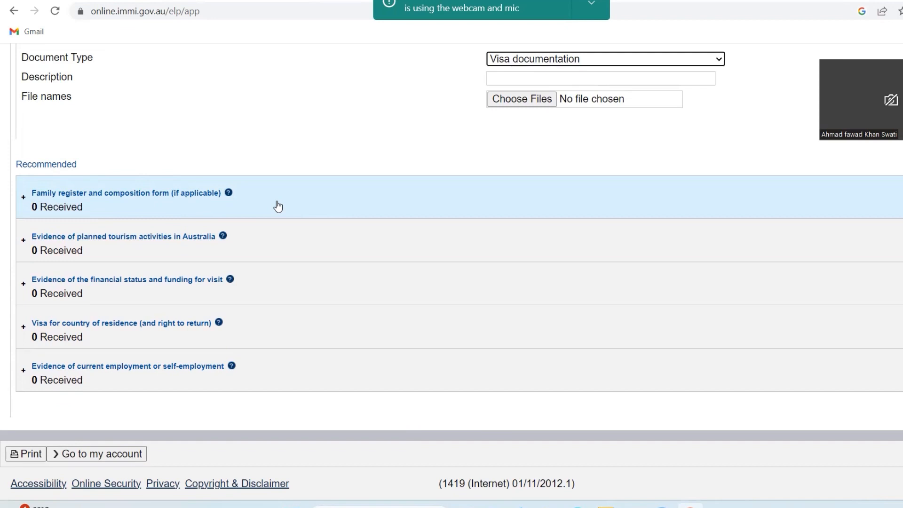
pyautogui.click(279, 206)
# Collapse Family register and set the planned tourism activities document type to Other (specify).
pyautogui.click(281, 206)
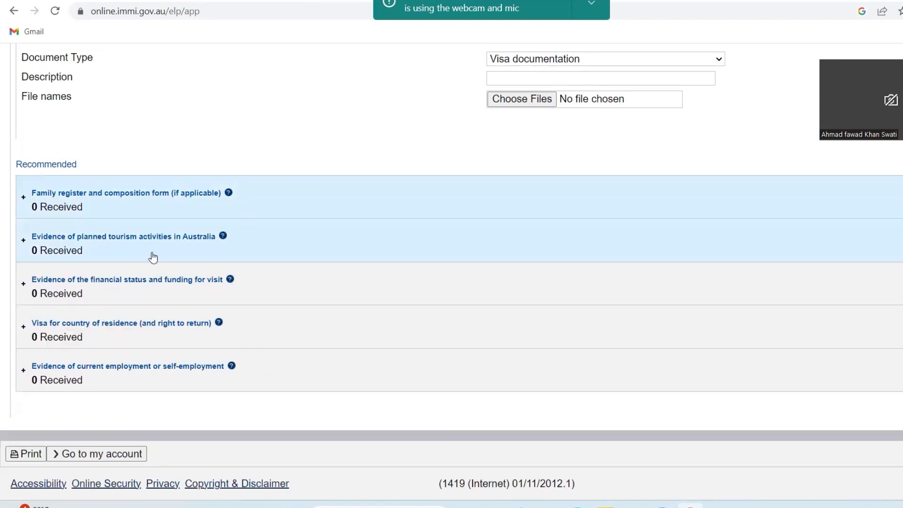
pyautogui.click(262, 244)
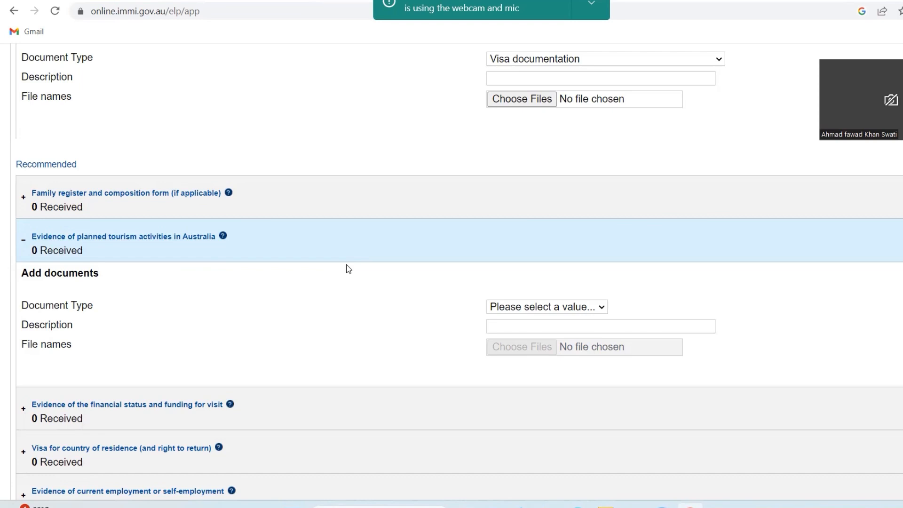
pyautogui.click(547, 307)
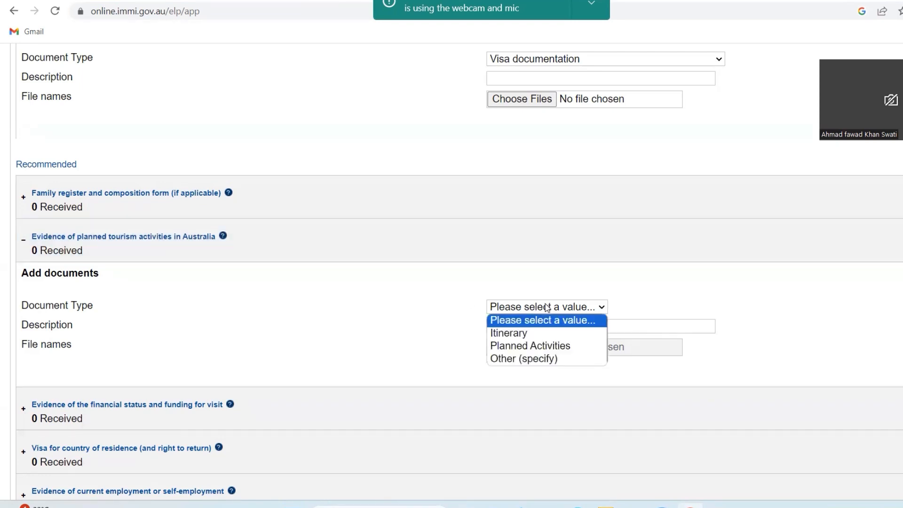
pyautogui.click(523, 337)
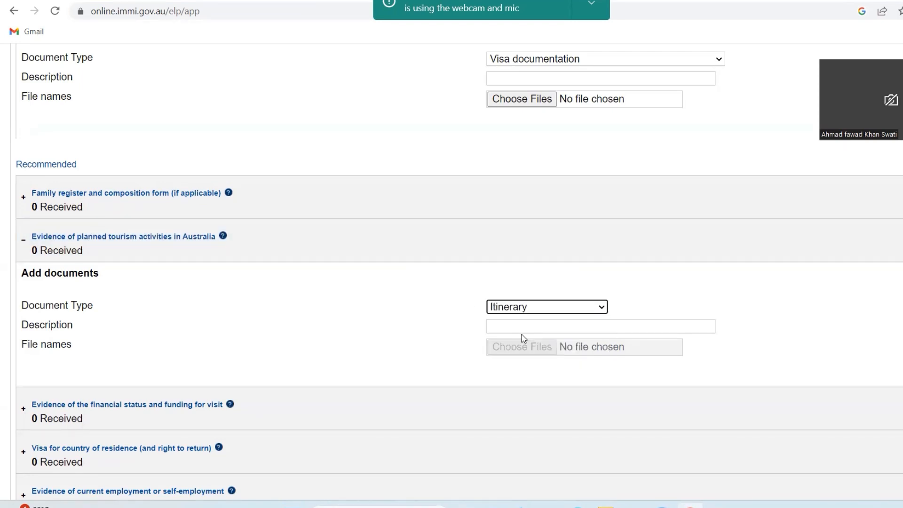
pyautogui.click(571, 312)
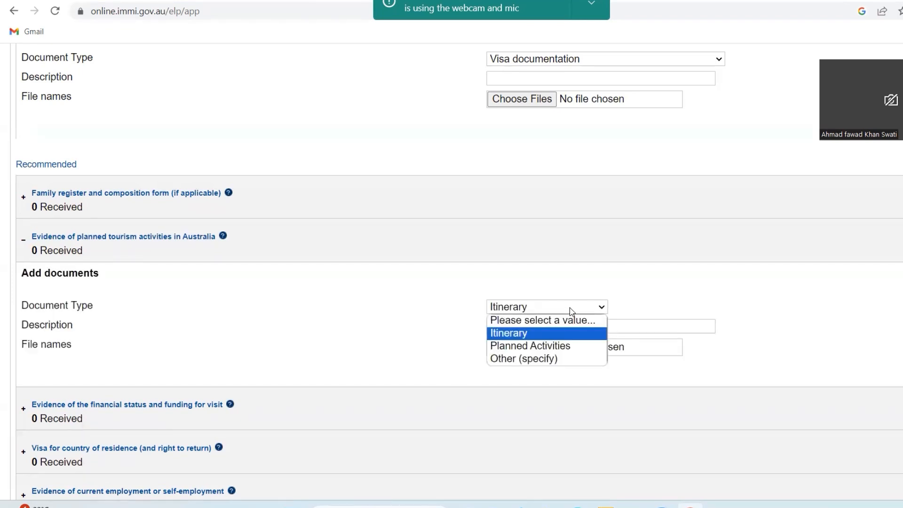
pyautogui.click(543, 360)
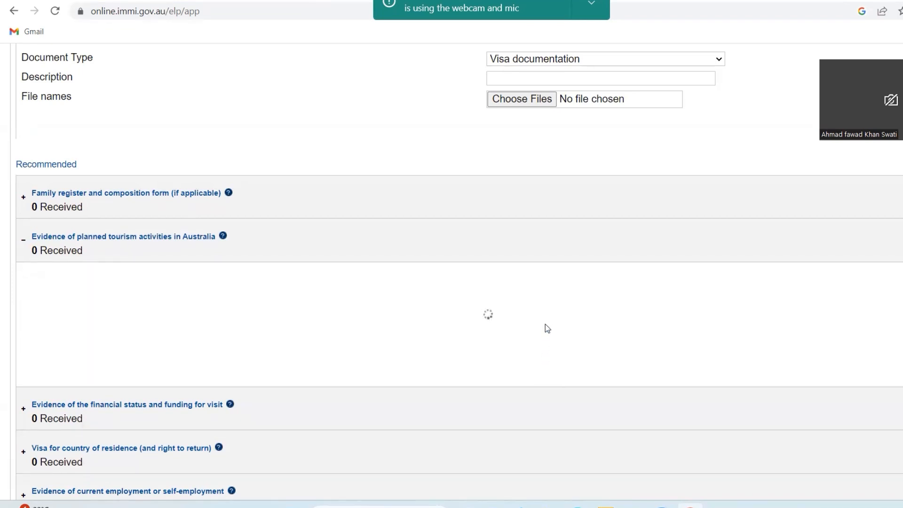
pyautogui.scroll(-3, 277, 271)
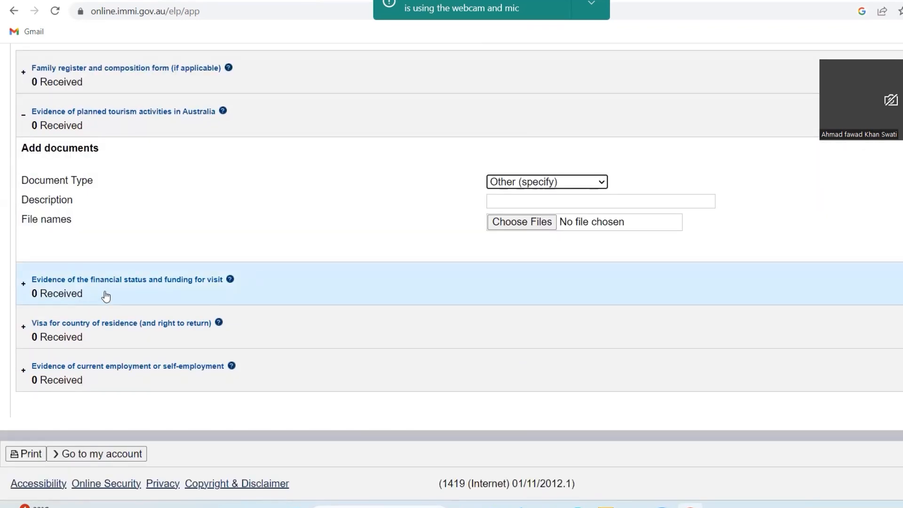
# Set the financial status document type to Retirement Pension Book instead of Bank Statement - Personal.
pyautogui.click(264, 288)
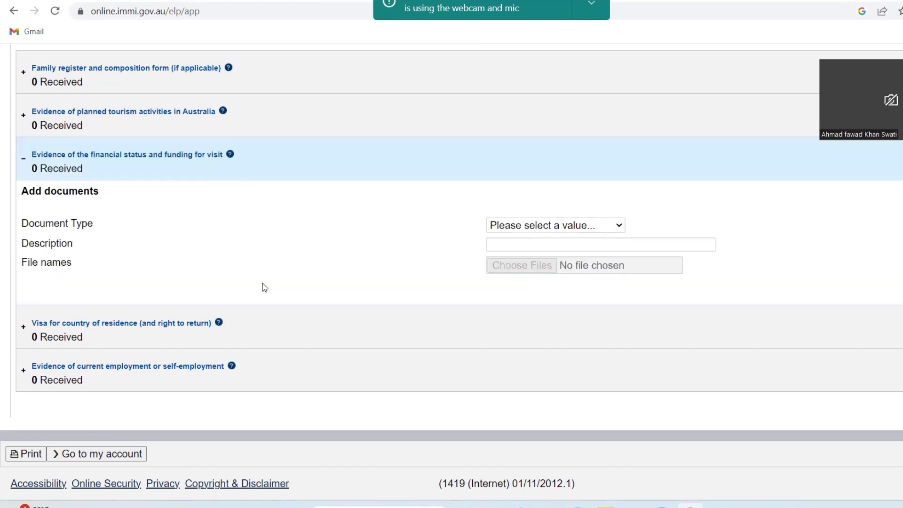
pyautogui.click(602, 226)
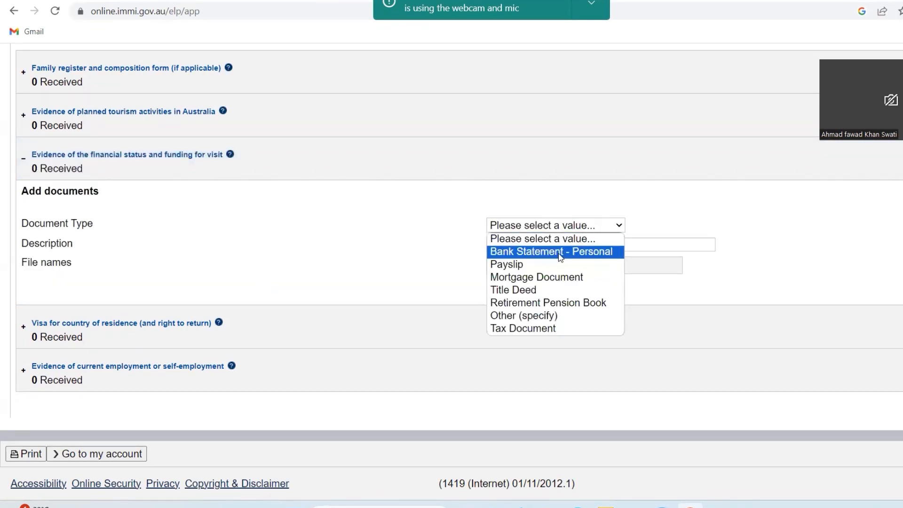
pyautogui.click(574, 251)
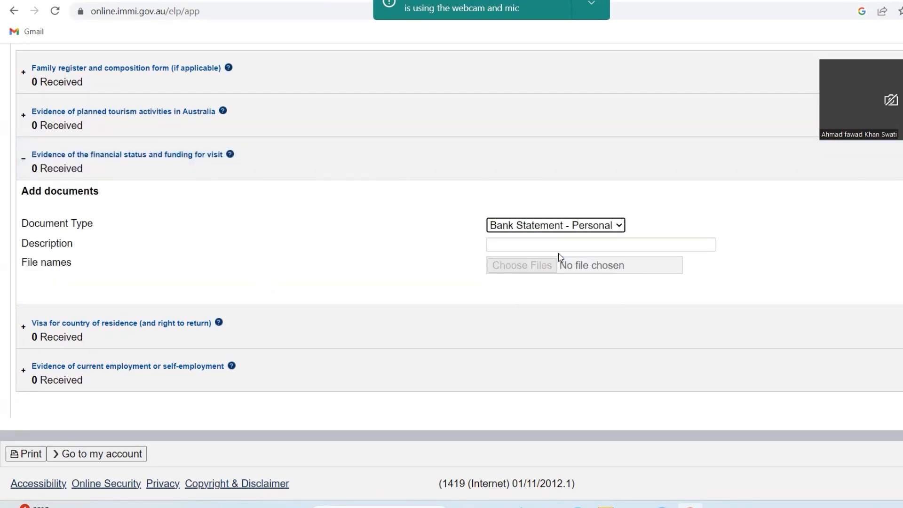
pyautogui.click(592, 228)
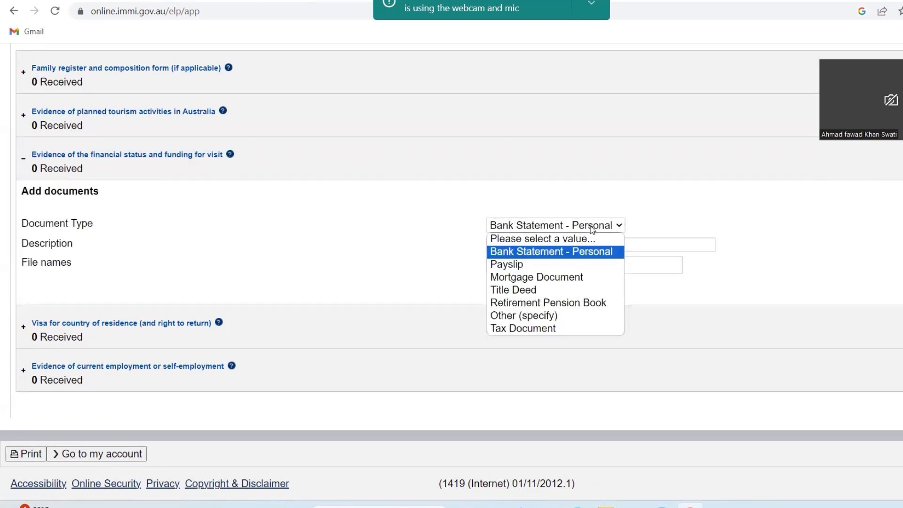
pyautogui.click(560, 303)
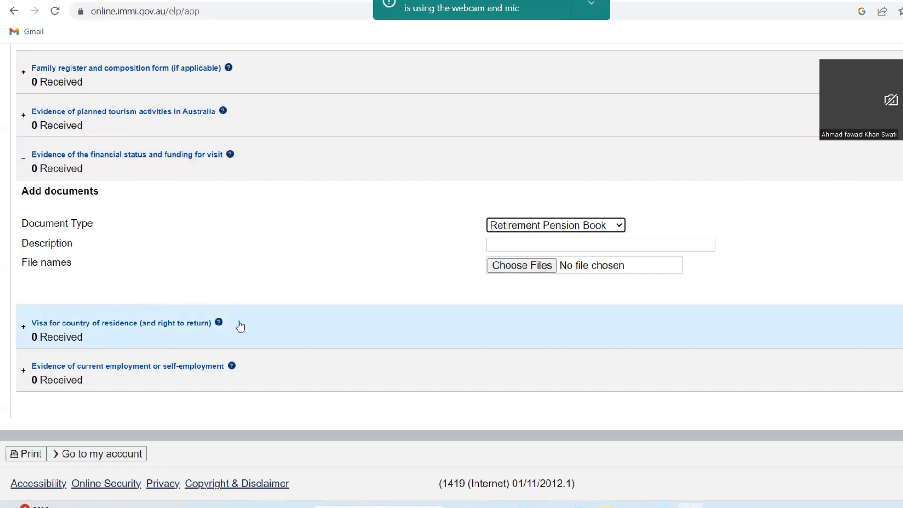
# Expand 'Visa for country of residence' and view its document type options without choosing one.
pyautogui.click(270, 326)
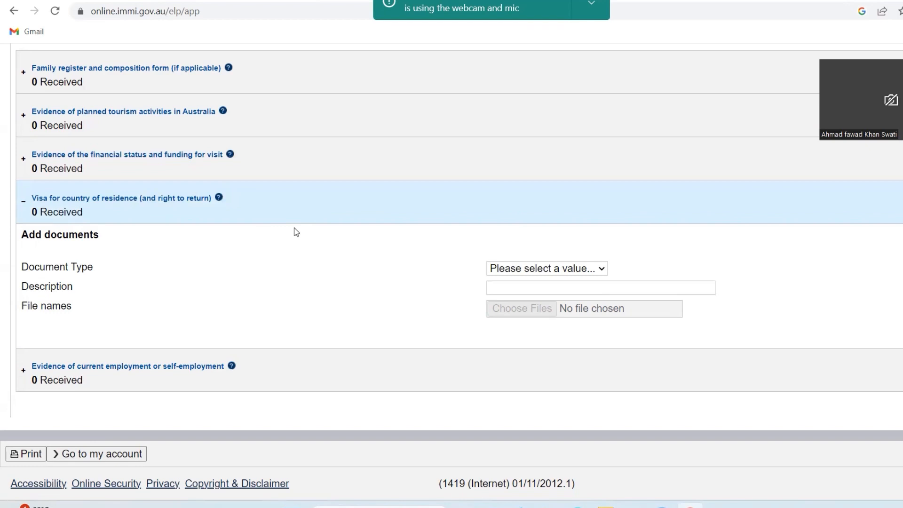
pyautogui.click(556, 269)
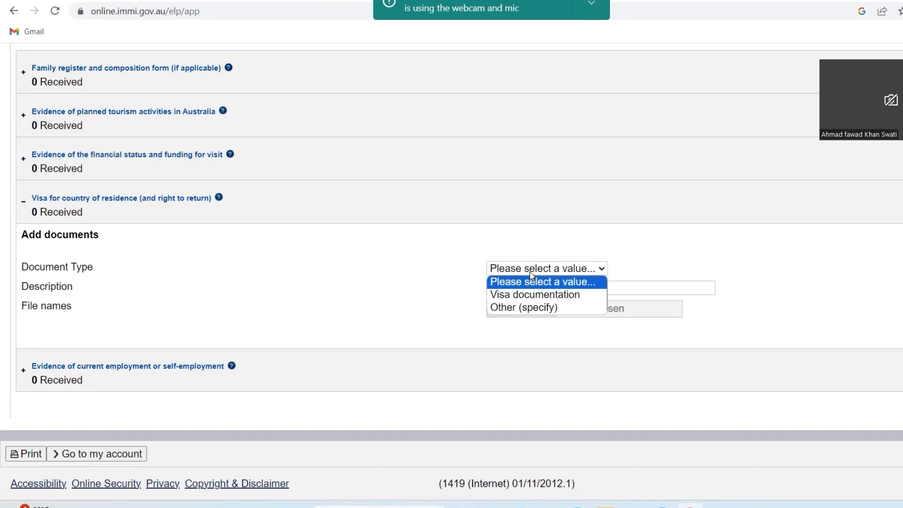
pyautogui.click(531, 281)
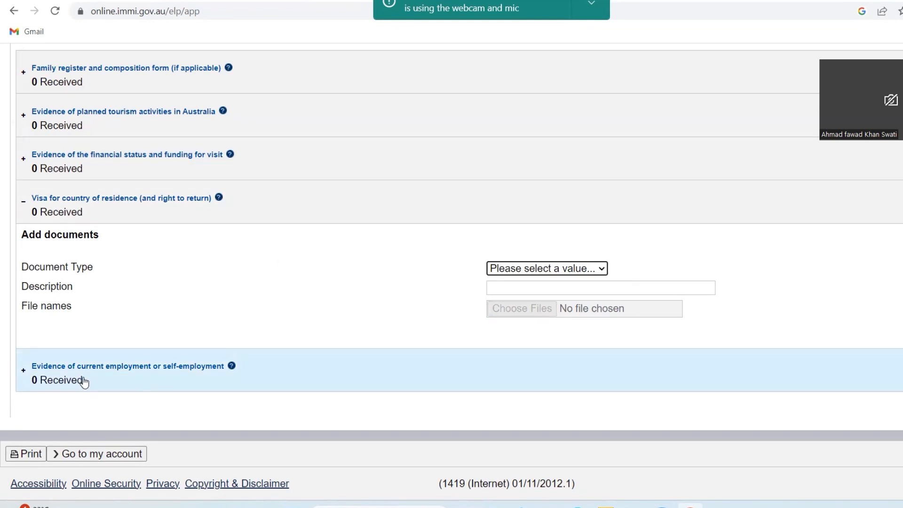
# Set the current employment evidence document type to Evidence of Leave.
pyautogui.click(250, 367)
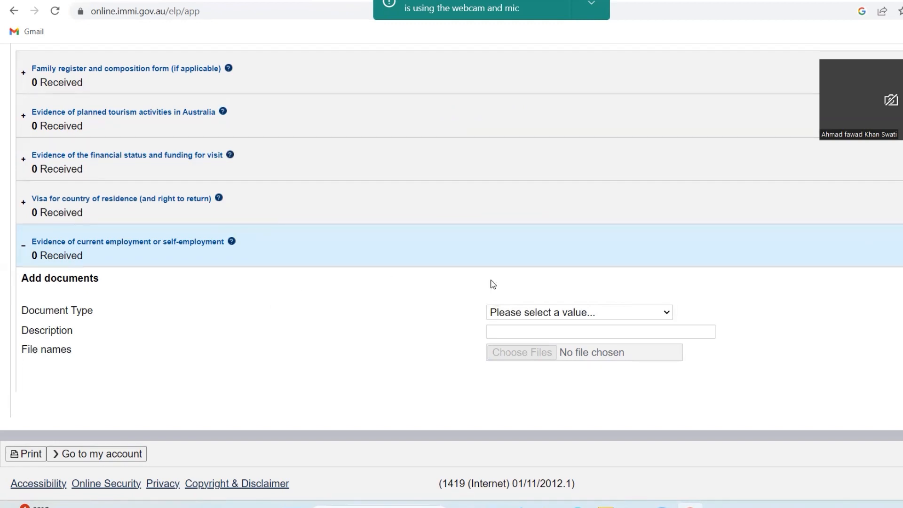
pyautogui.click(542, 310)
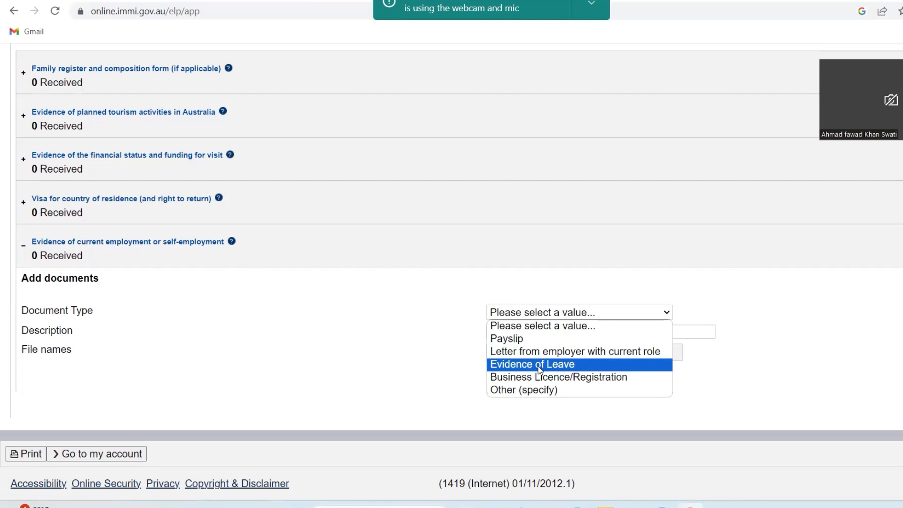
pyautogui.click(540, 366)
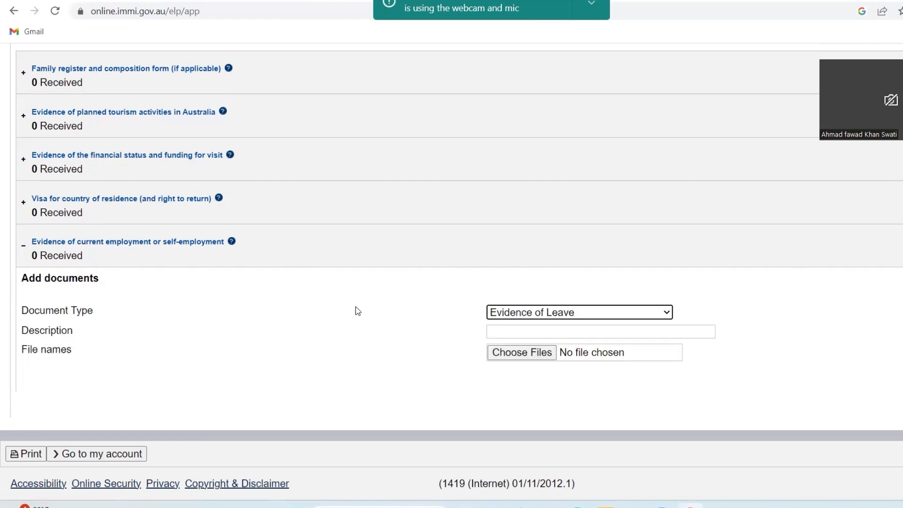
# Recheck the previous-travel document type, keeping it as Visa documentation.
pyautogui.scroll(7, 319, 358)
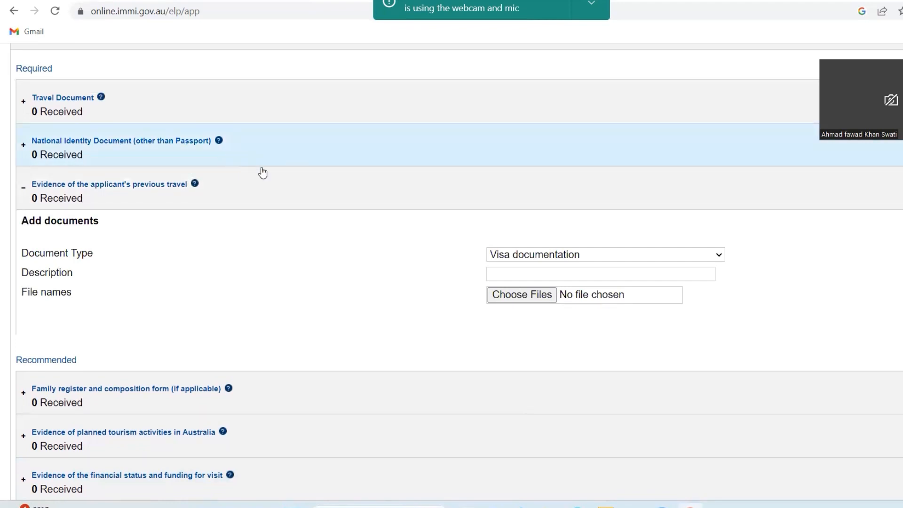
pyautogui.click(654, 256)
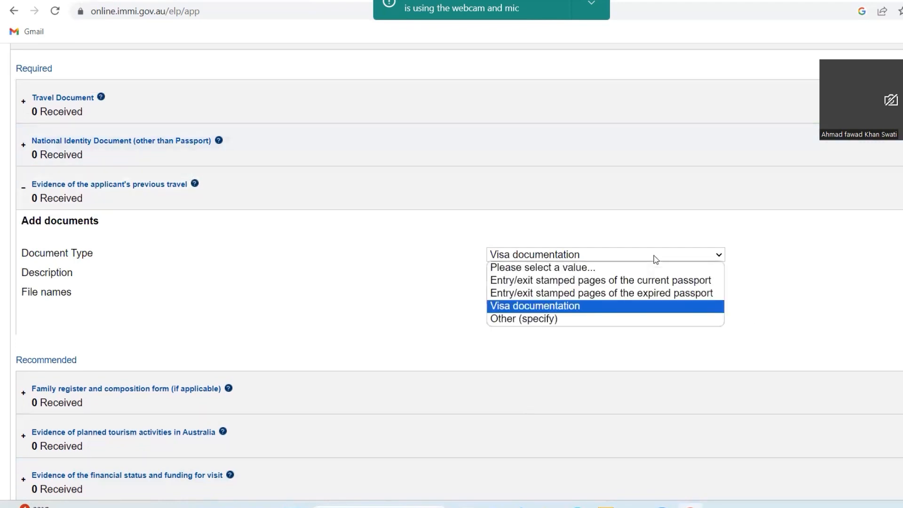
pyautogui.click(217, 273)
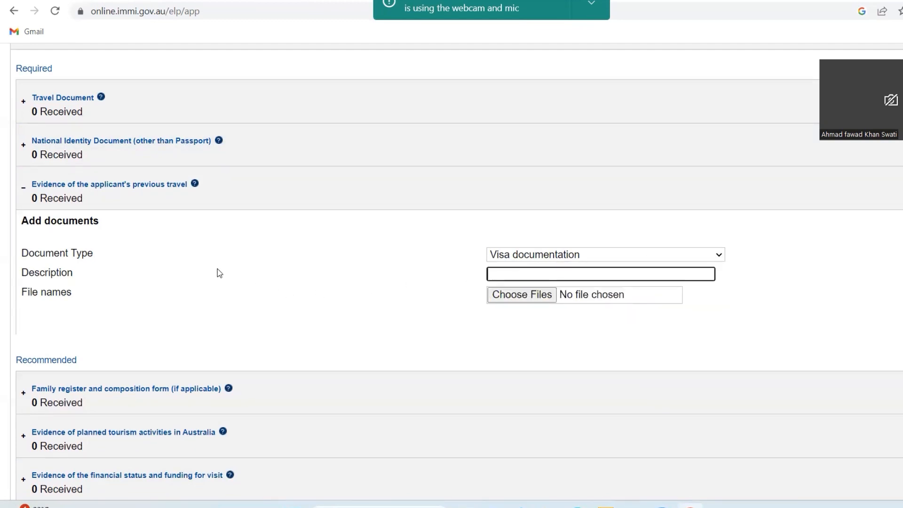
pyautogui.scroll(5, 374, 298)
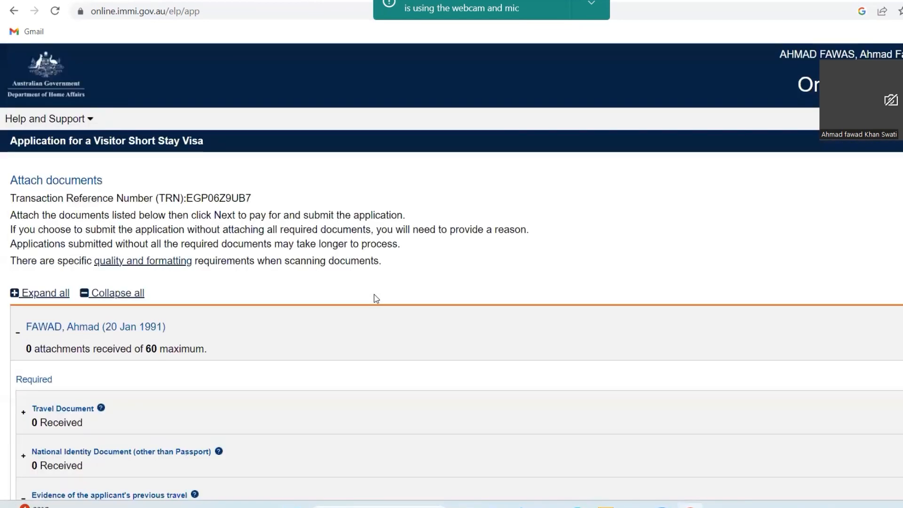
pyautogui.scroll(-10, 377, 299)
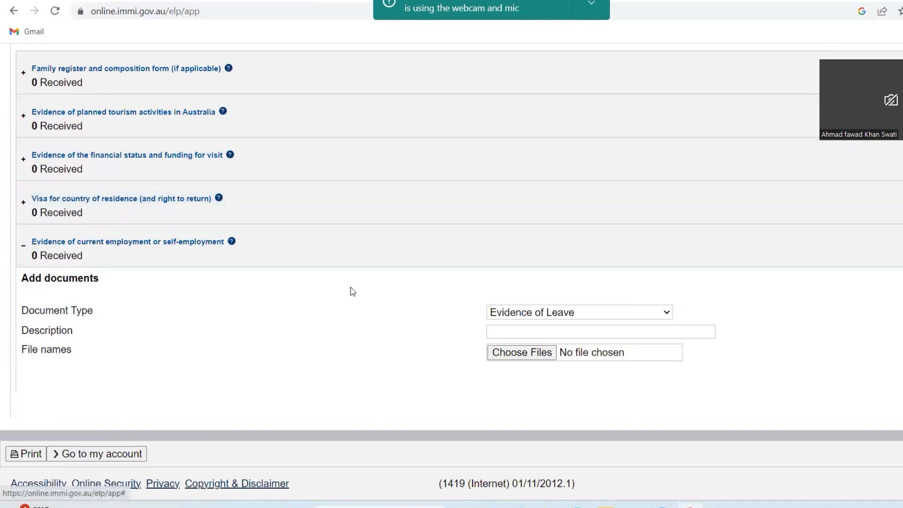
pyautogui.scroll(10, 351, 291)
pyautogui.scroll(-8, 284, 276)
pyautogui.scroll(5, 330, 276)
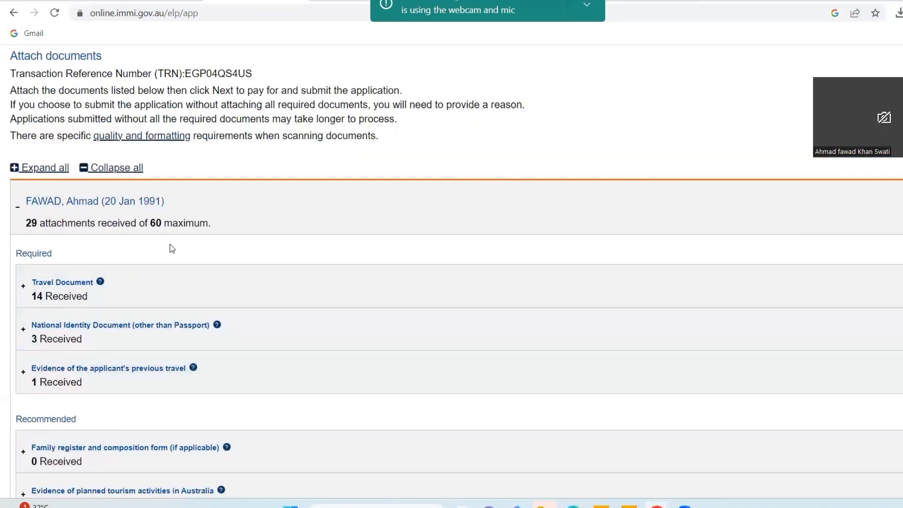
# Submit the visitor visa application with Submit Now to reach the $190.00 AUD payment page.
pyautogui.scroll(-5, 539, 329)
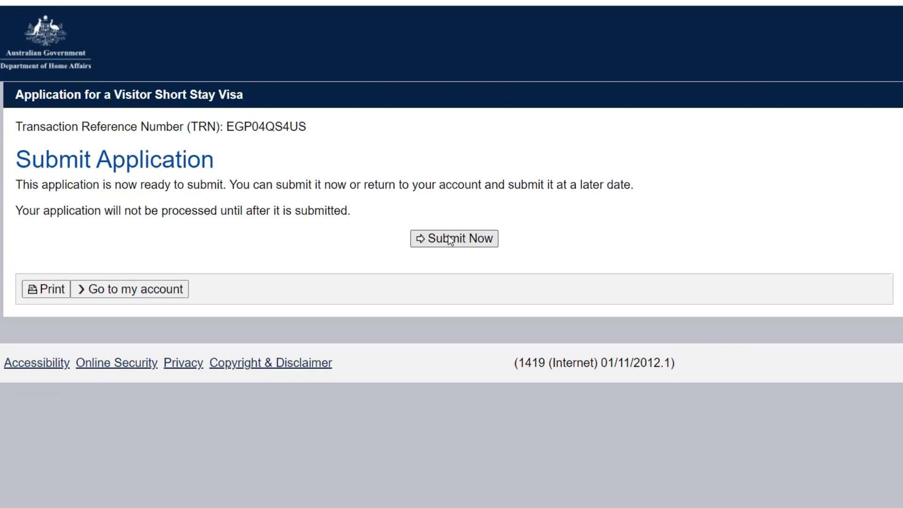
pyautogui.click(449, 236)
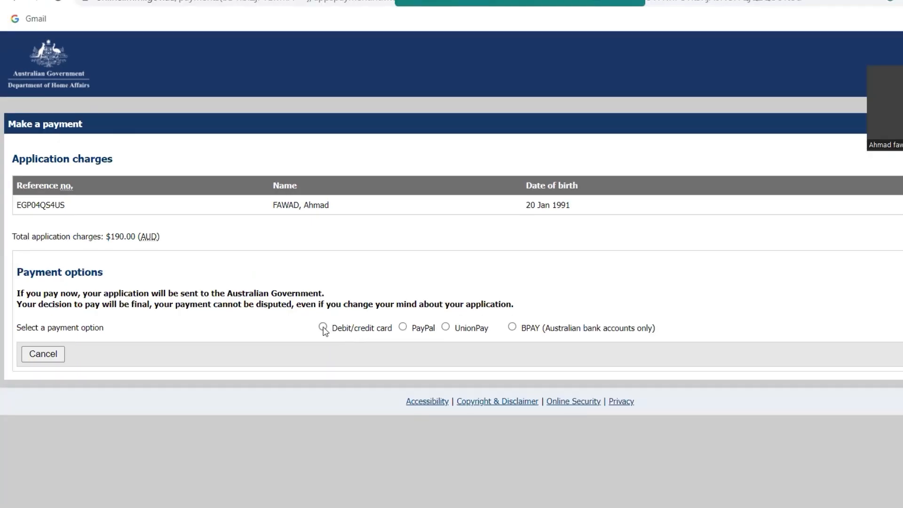
# Choose debit/credit card payment with Saudi Arabia as the cardholder country.
pyautogui.click(322, 327)
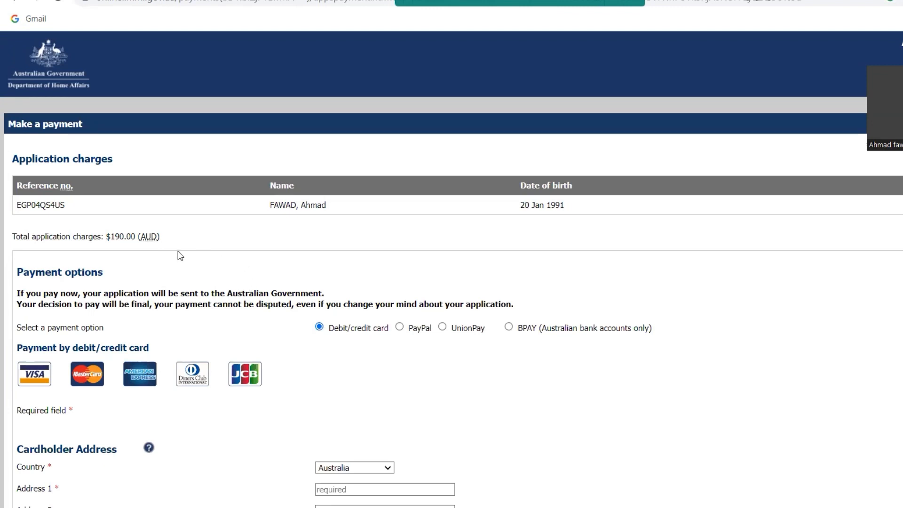
pyautogui.scroll(-1, 179, 255)
pyautogui.scroll(-1, 178, 254)
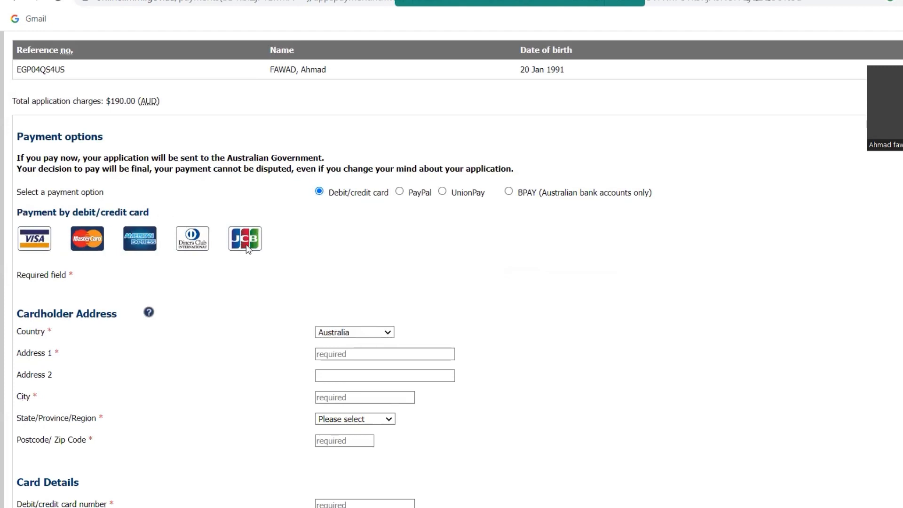
pyautogui.click(366, 333)
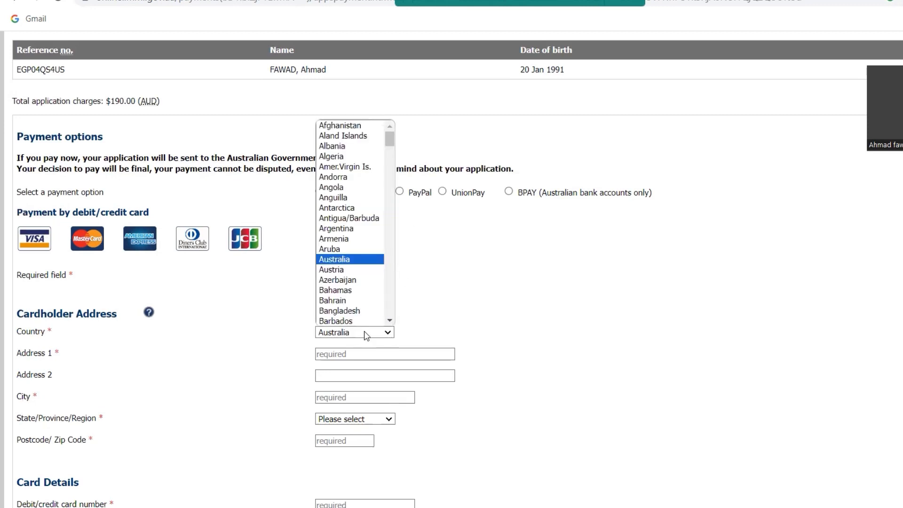
pyautogui.write('sau')
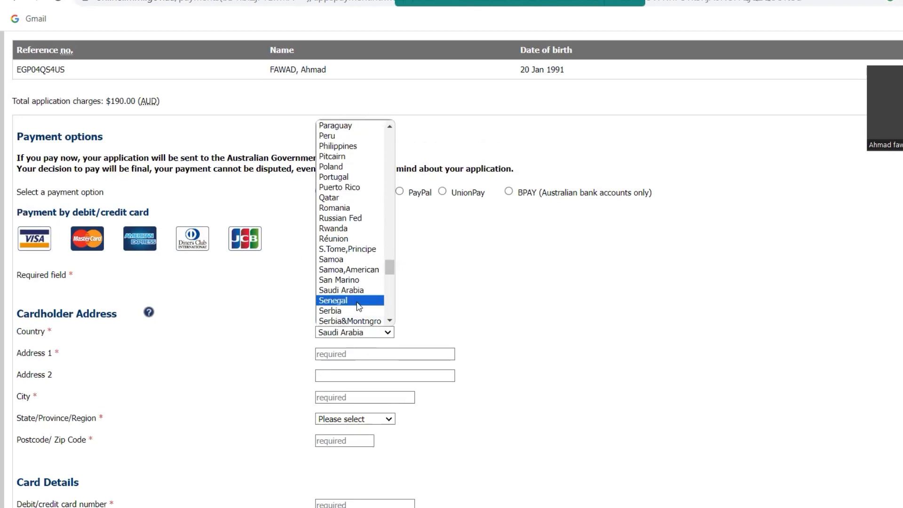
pyautogui.click(359, 291)
# Enter 'jeddah' in both cardholder address lines.
pyautogui.click(349, 353)
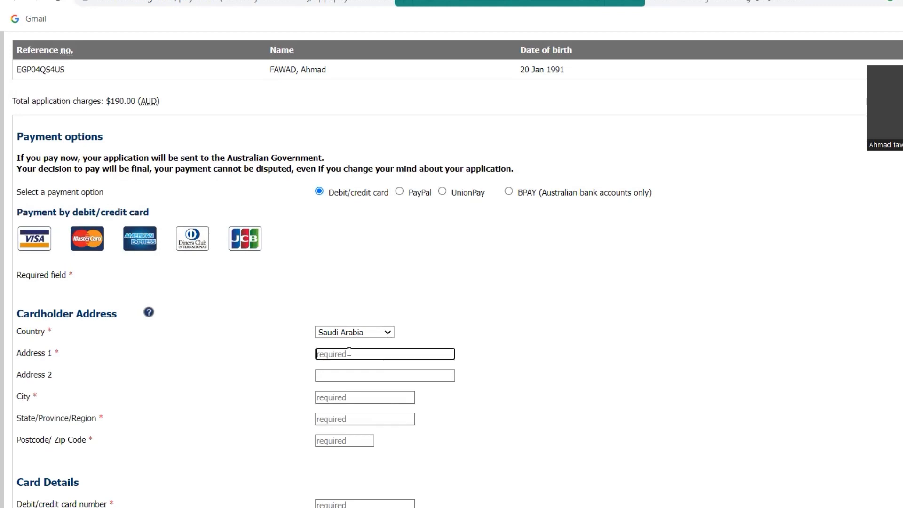
pyautogui.write('jeddah')
pyautogui.click(339, 377)
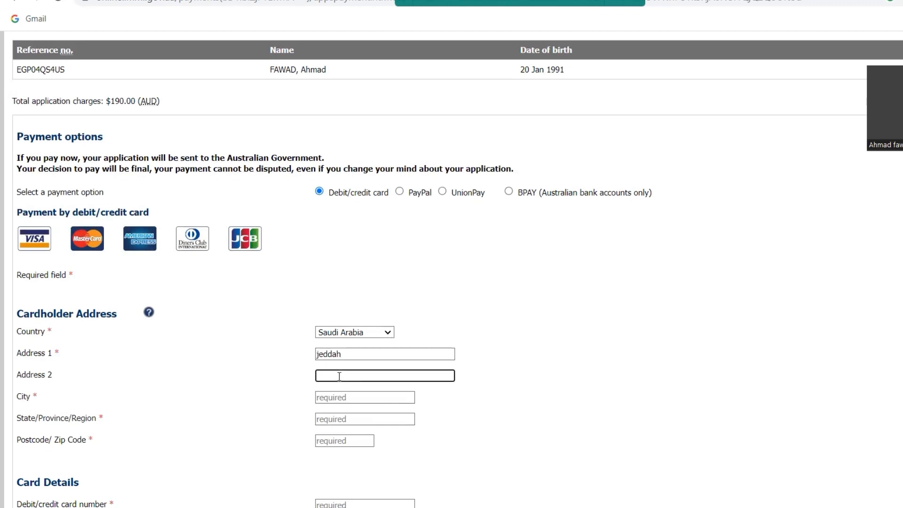
pyautogui.write('jeddah')
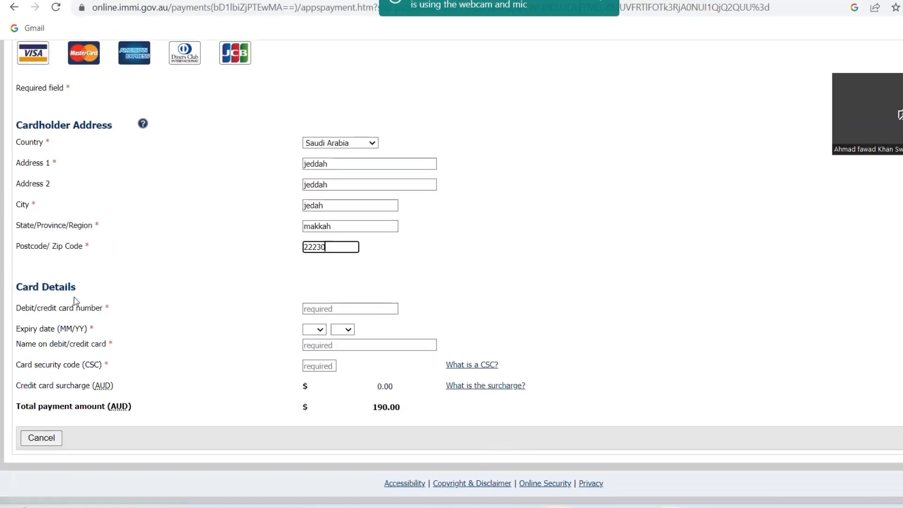
# Fill in the card details and the card expiry month.
pyautogui.click(324, 309)
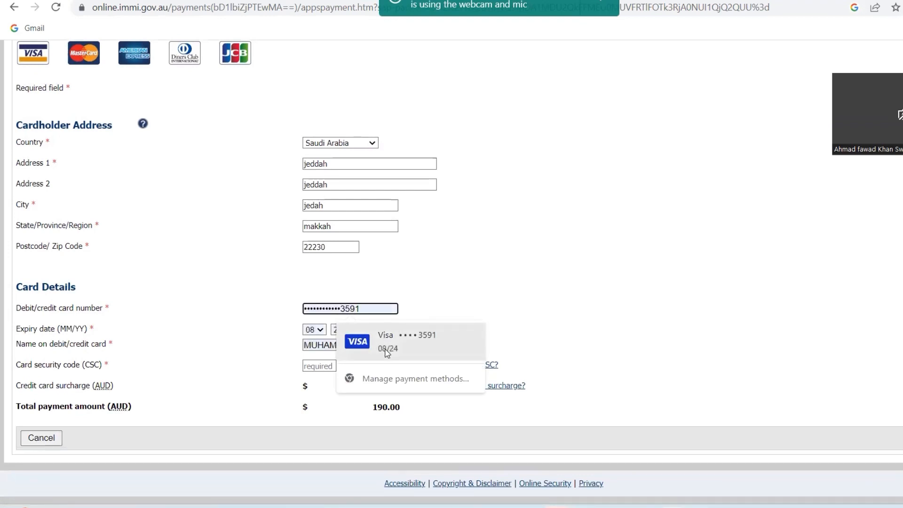
pyautogui.click(450, 272)
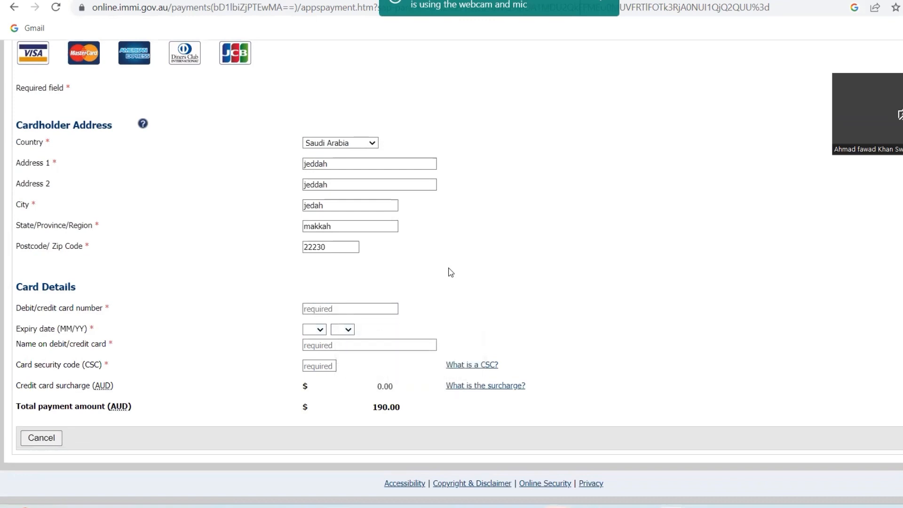
pyautogui.click(320, 331)
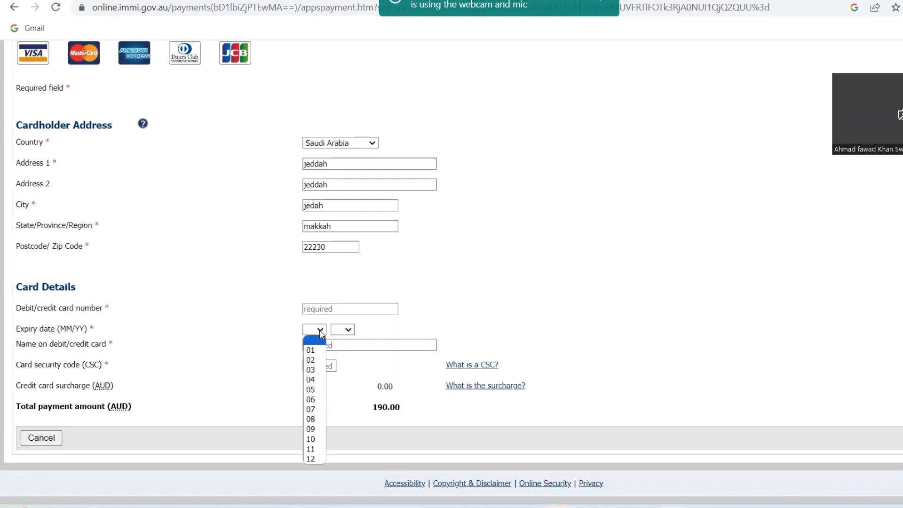
pyautogui.click(312, 360)
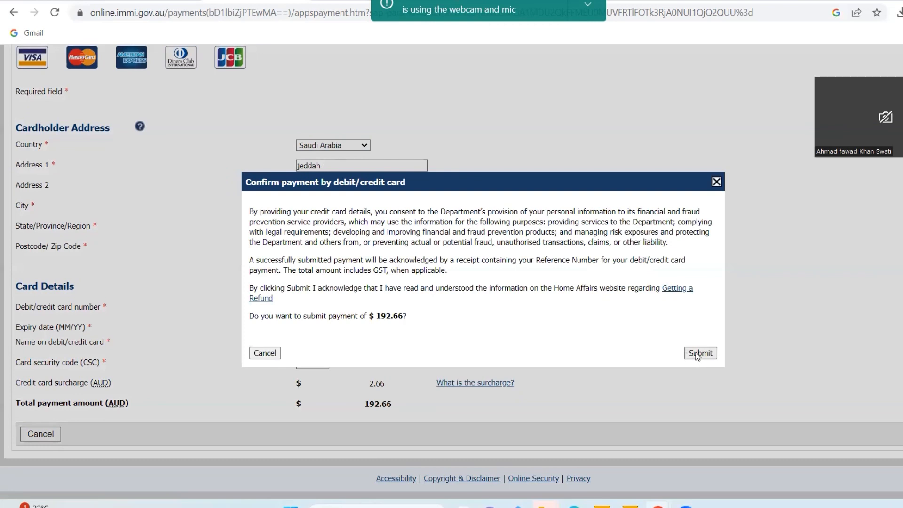
# Submit the $192.66 payment and confirm it with the bank's SMS verification code.
pyautogui.click(698, 353)
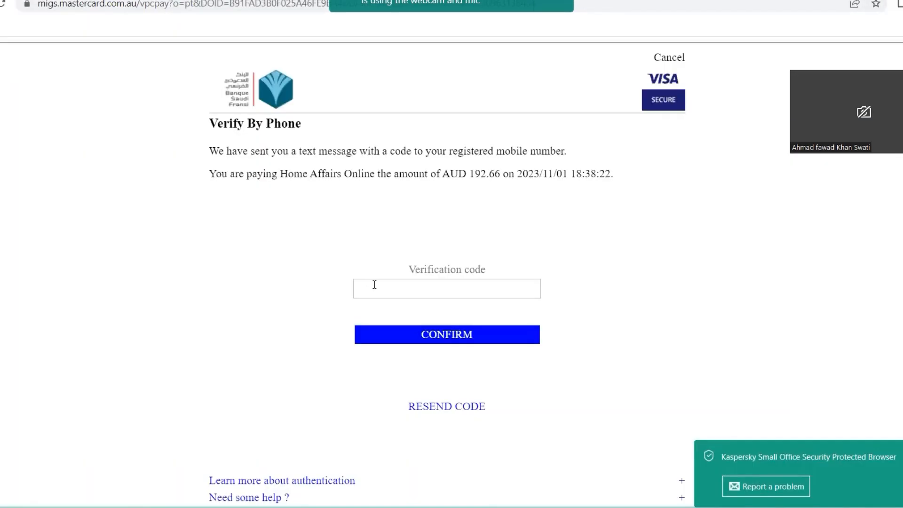
pyautogui.click(407, 277)
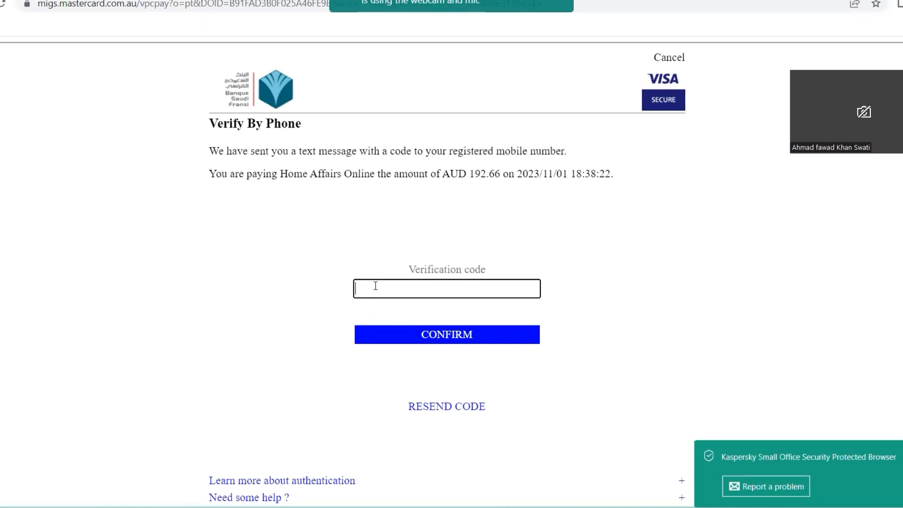
pyautogui.click(425, 338)
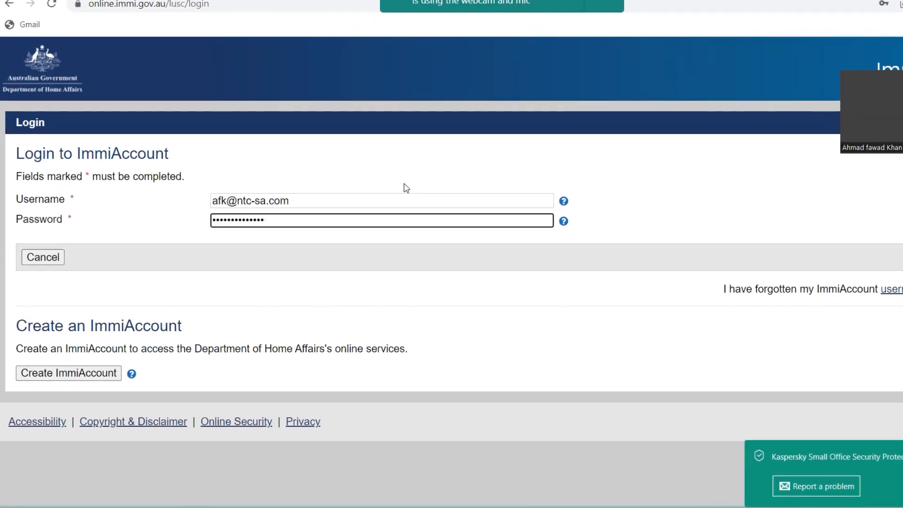
# Log back into ImmiAccount, then download and open the payment Tax Invoice/Receipt PDF.
pyautogui.press('Return')
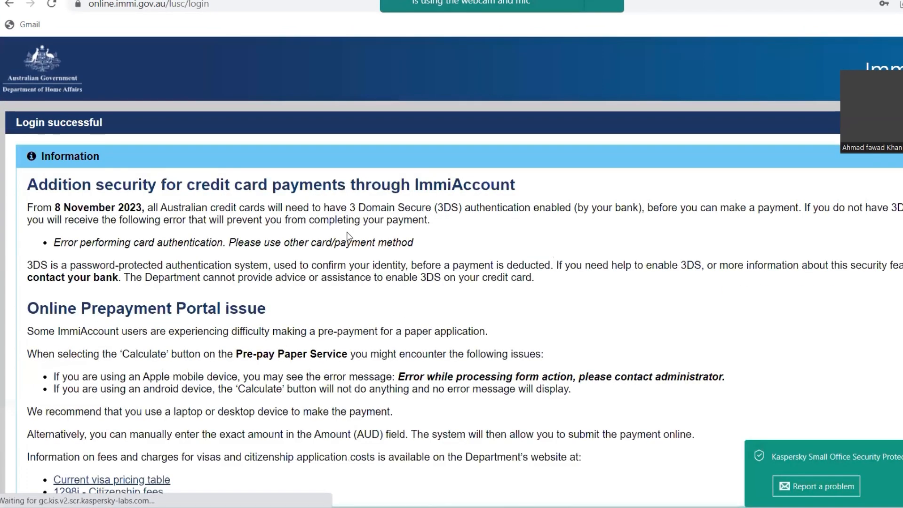
pyautogui.scroll(-5, 436, 277)
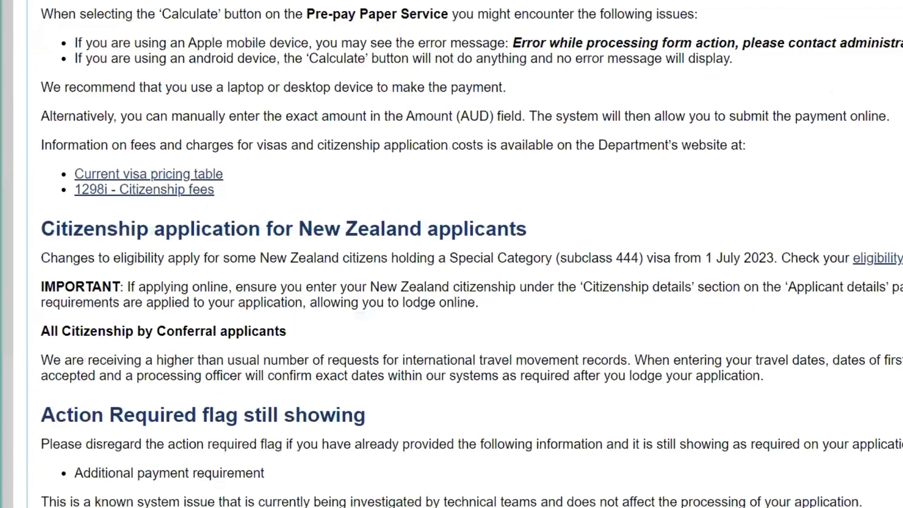
pyautogui.scroll(-3, 452, 254)
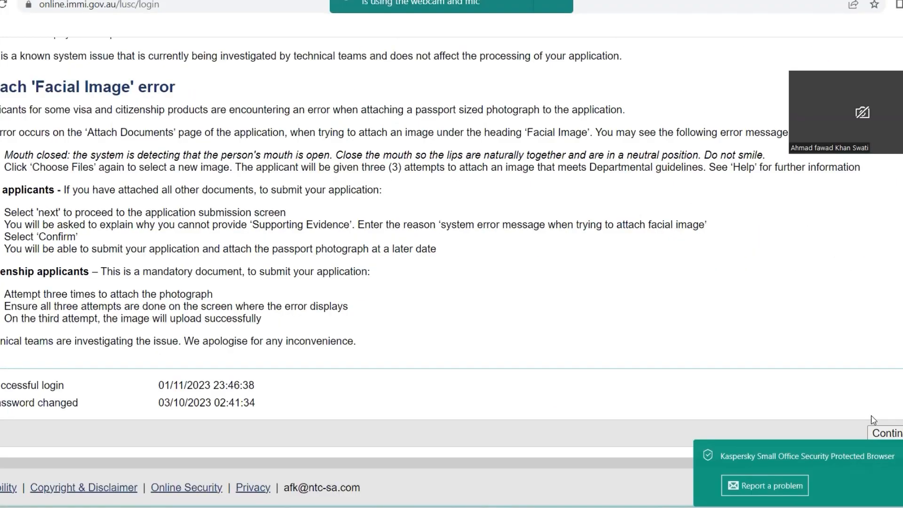
pyautogui.click(885, 433)
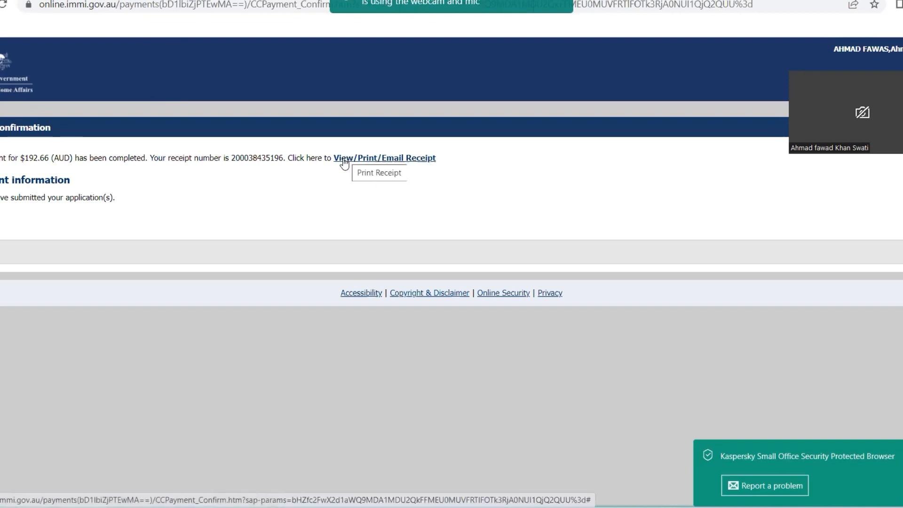
pyautogui.click(346, 160)
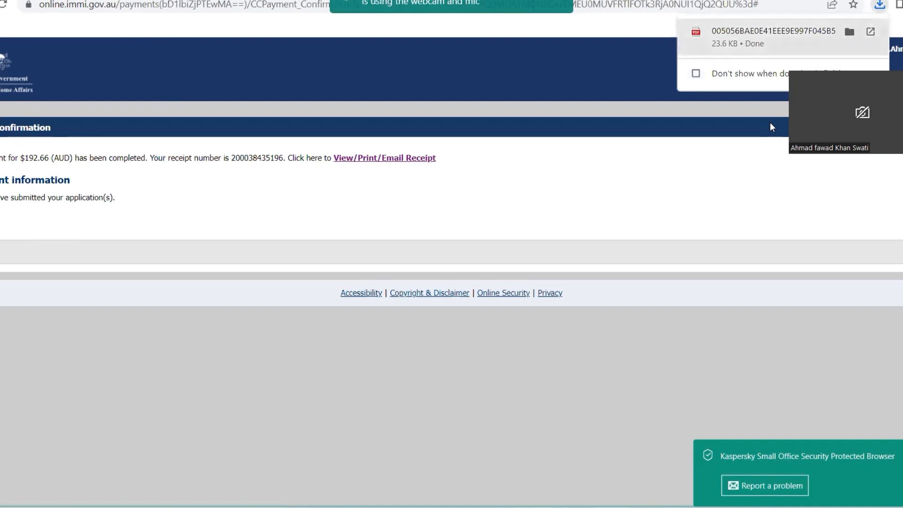
pyautogui.click(771, 37)
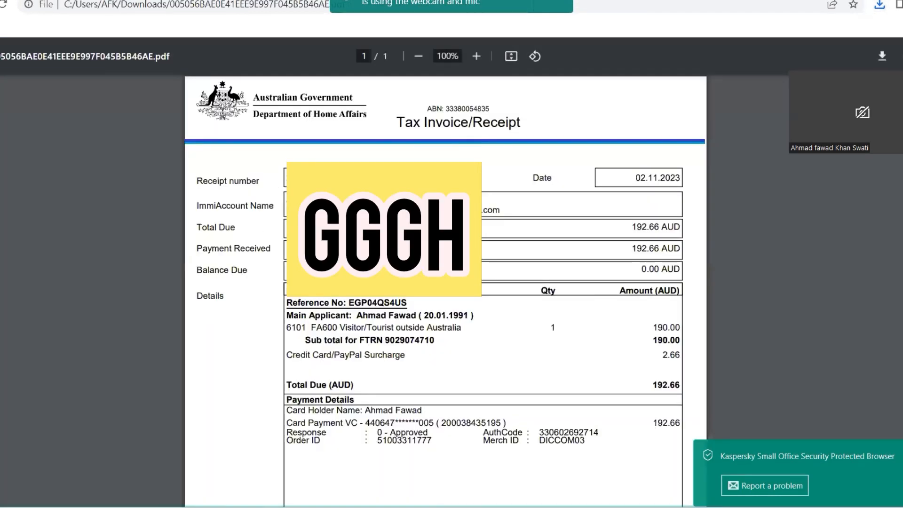
# Print the one-page Tax Invoice/Receipt to the iR C3226 printer in colour.
pyautogui.scroll(-6, 446, 292)
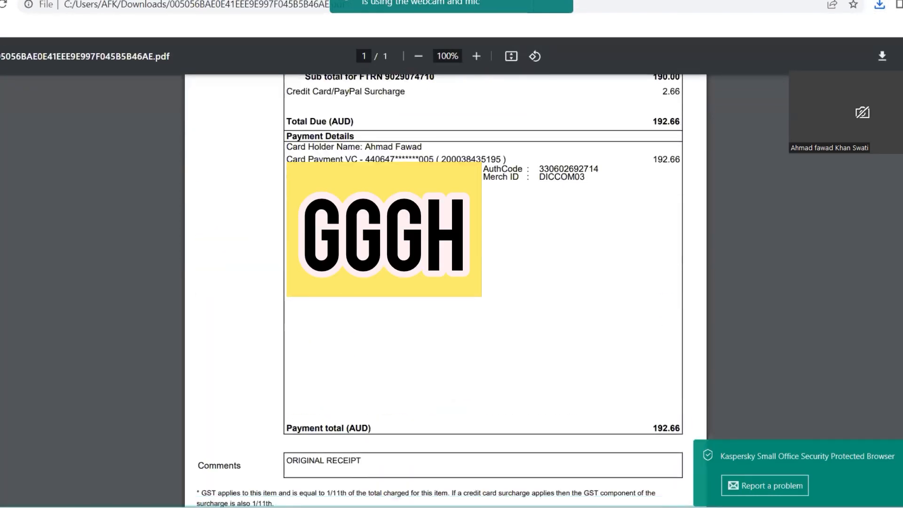
pyautogui.scroll(6, 284, 217)
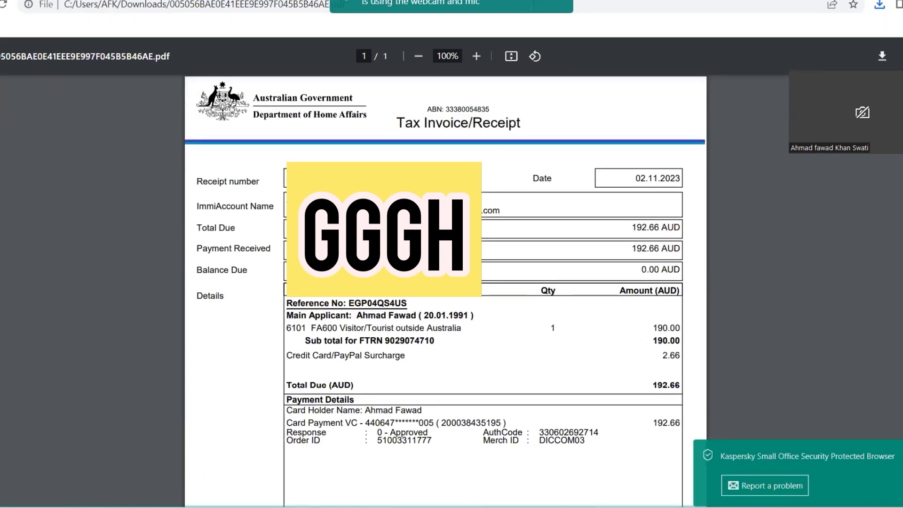
pyautogui.scroll(-3, 445, 291)
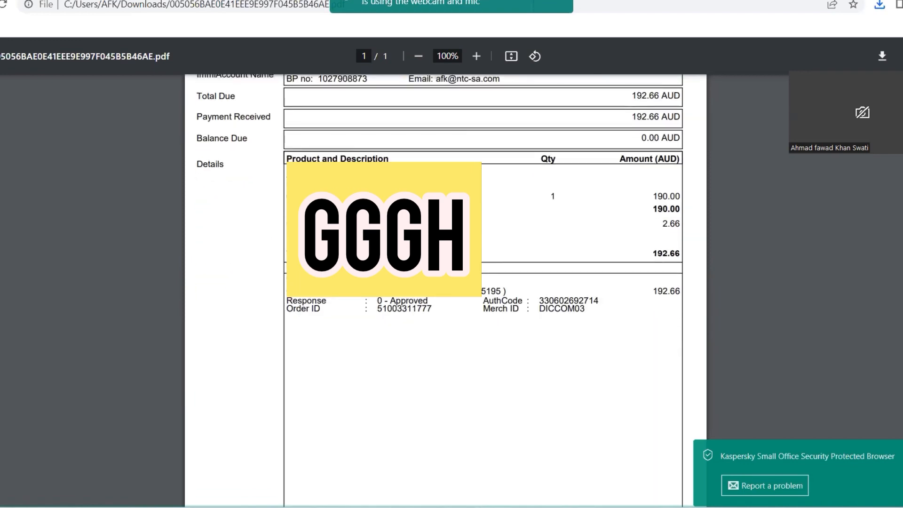
pyautogui.scroll(-4, 445, 292)
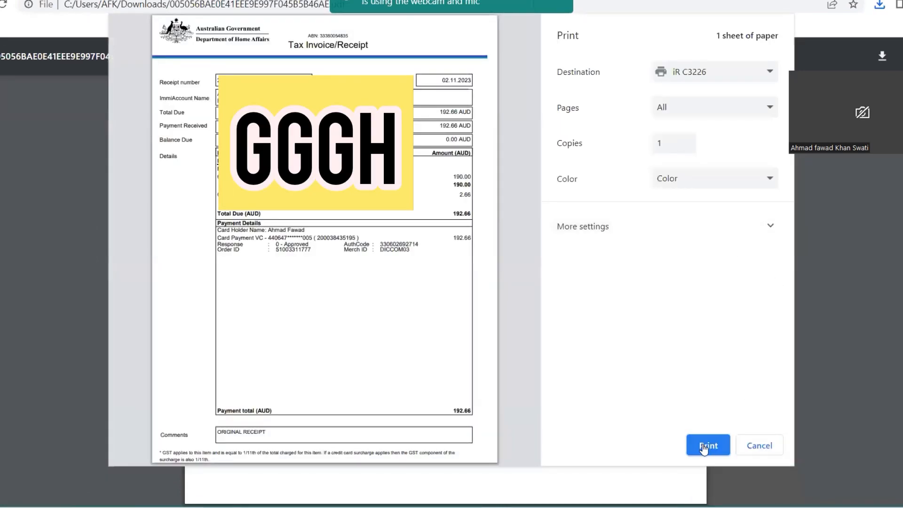
pyautogui.click(706, 446)
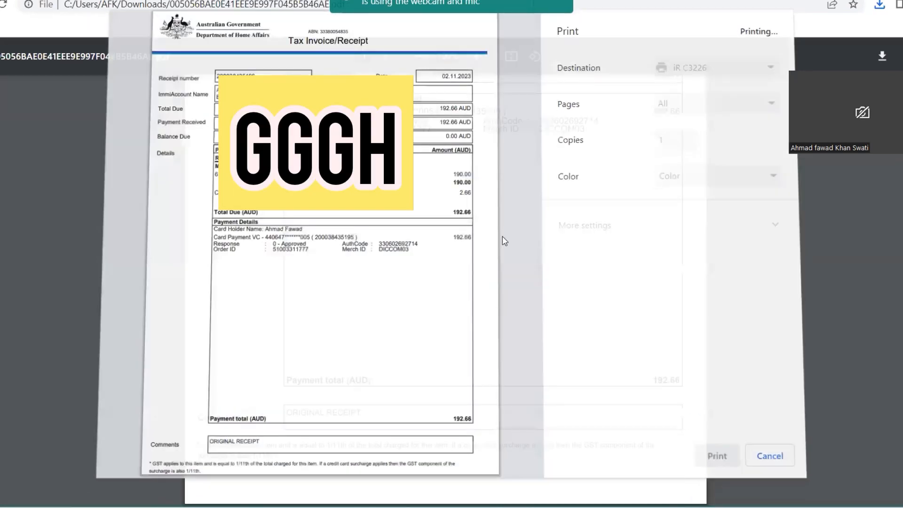